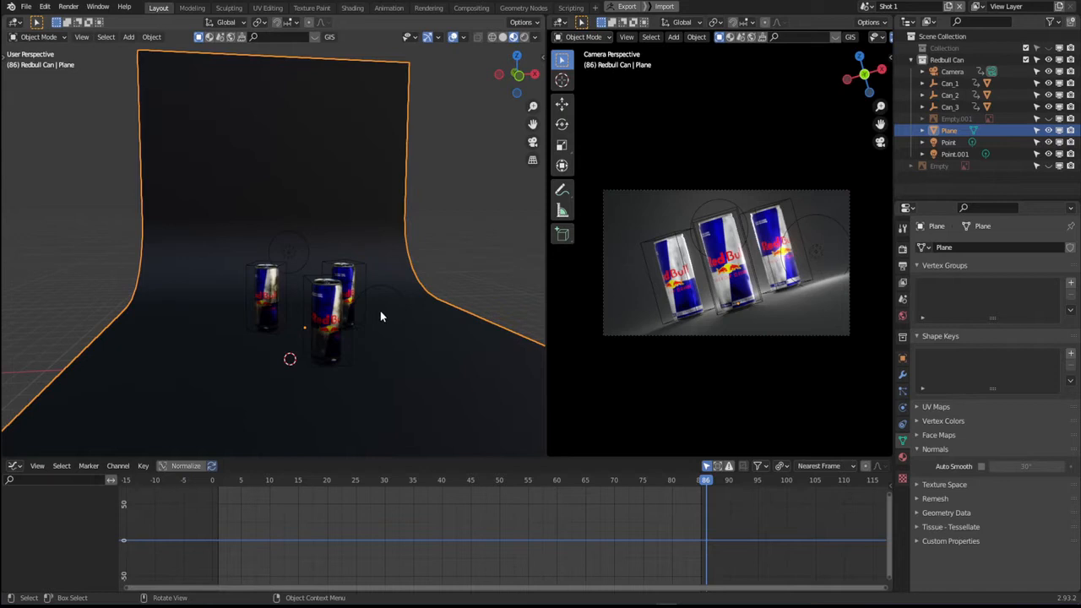
- Go to frame 73 of the animation and render a still of the three cans to check it
{"action": "middle_click_drag", "start_coordinate": [411, 326], "coordinate": [317, 338], "text": "shift"}
{"action": "left_click_drag", "start_coordinate": [706, 482], "coordinate": [635, 502]}
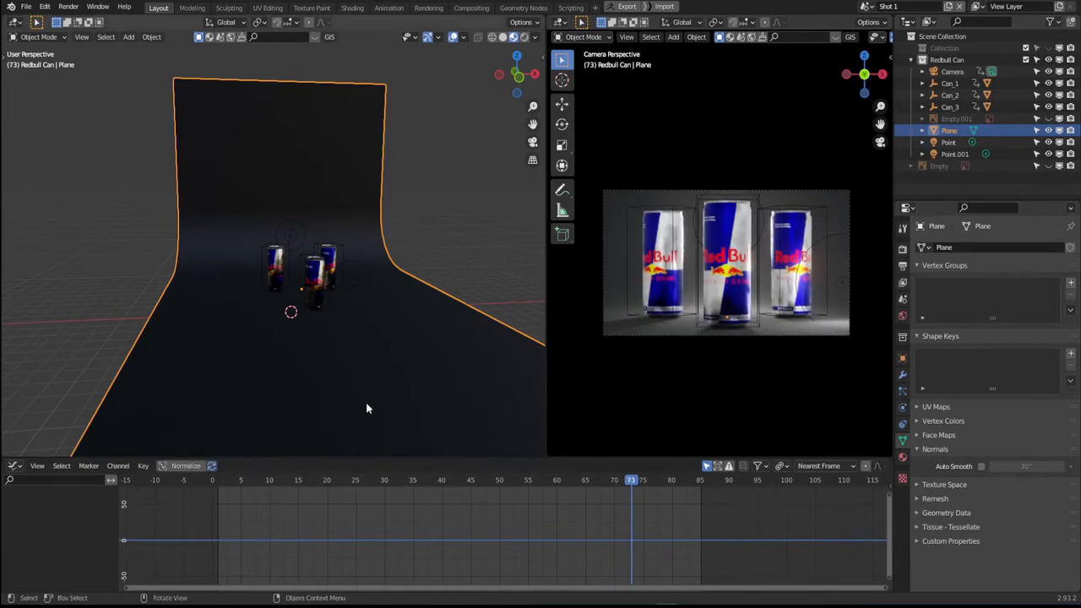
{"action": "mouse_move", "coordinate": [367, 408]}
{"action": "middle_mouse_down"}
{"action": "mouse_move", "coordinate": [340, 399]}
{"action": "mouse_move", "coordinate": [355, 393]}
{"action": "middle_mouse_up"}
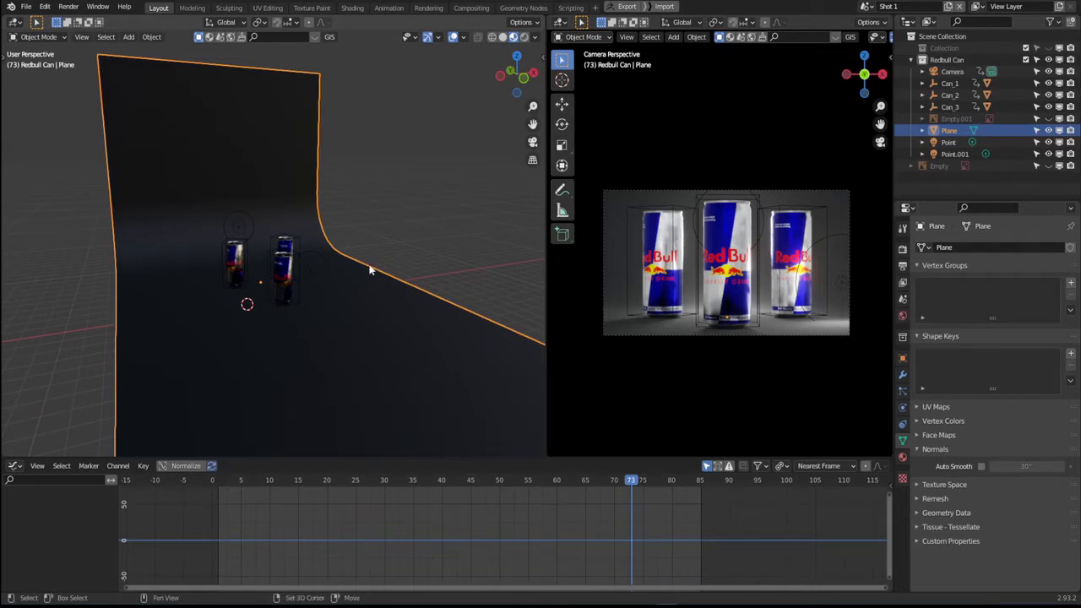
{"action": "middle_click_drag", "start_coordinate": [369, 270], "coordinate": [381, 277], "text": "shift"}
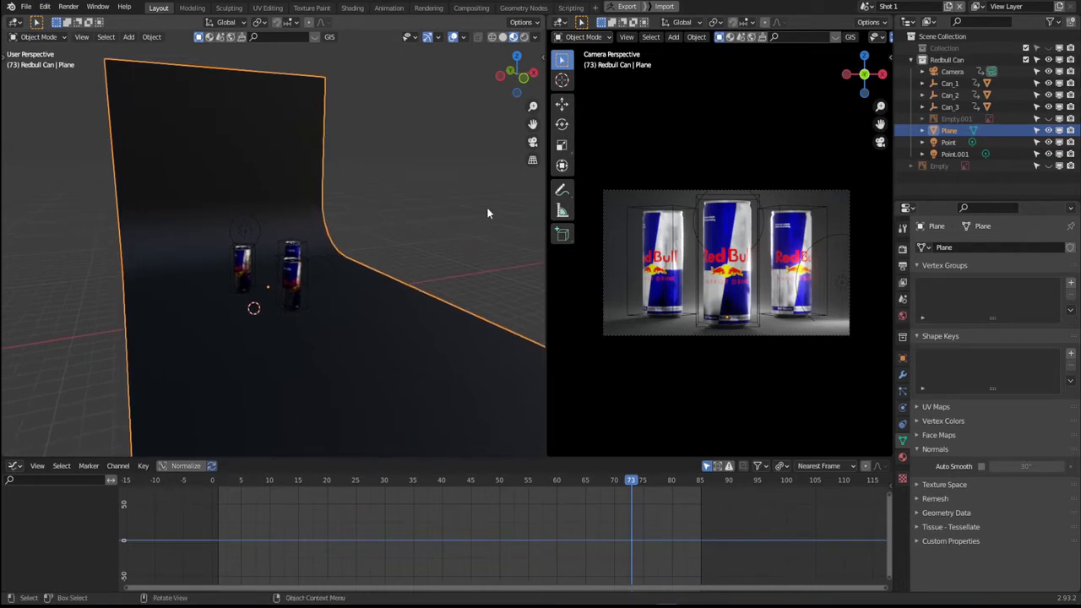
{"action": "left_click", "coordinate": [903, 250]}
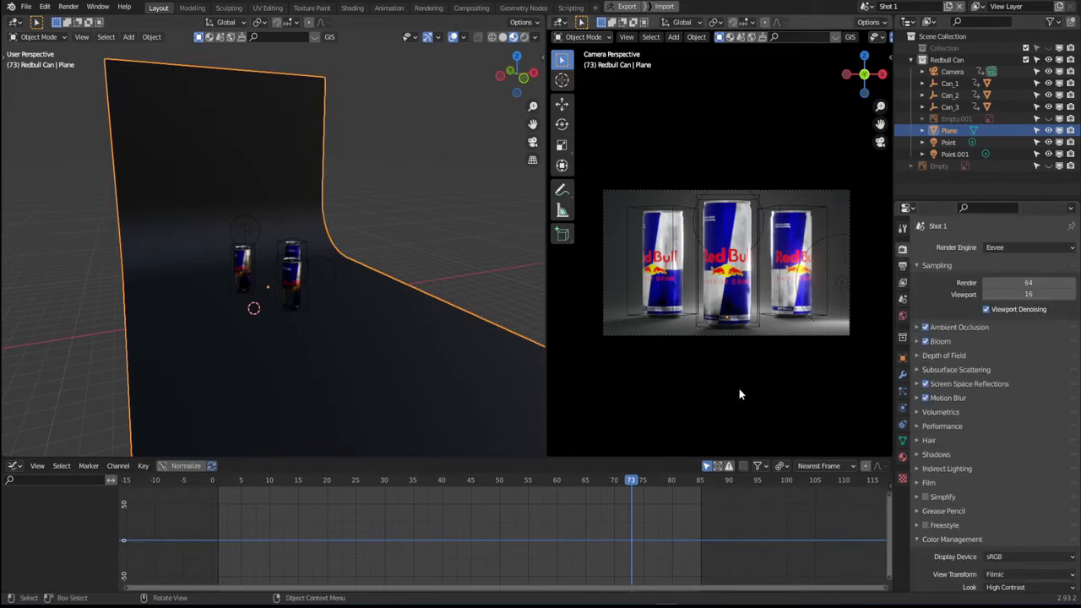
{"action": "key", "text": "F12"}
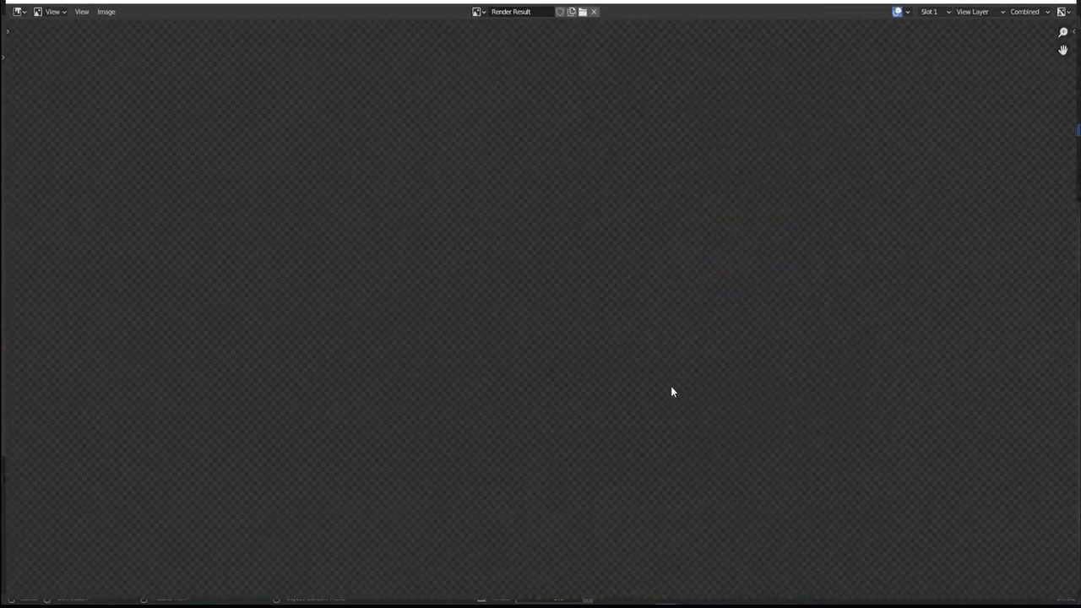
{"action": "key", "text": "Home"}
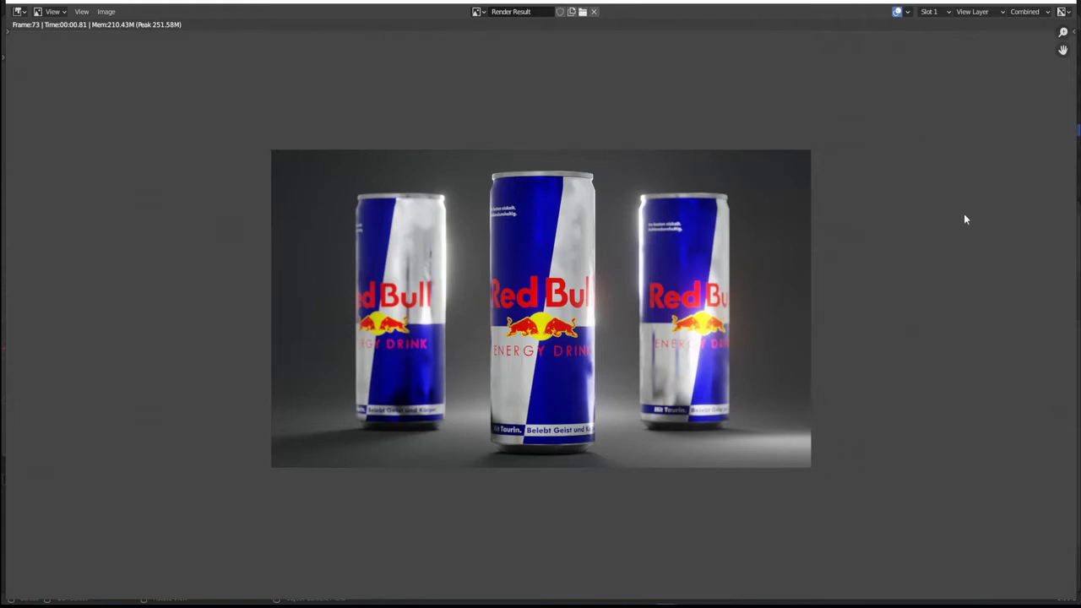
{"action": "left_click", "coordinate": [1062, 3]}
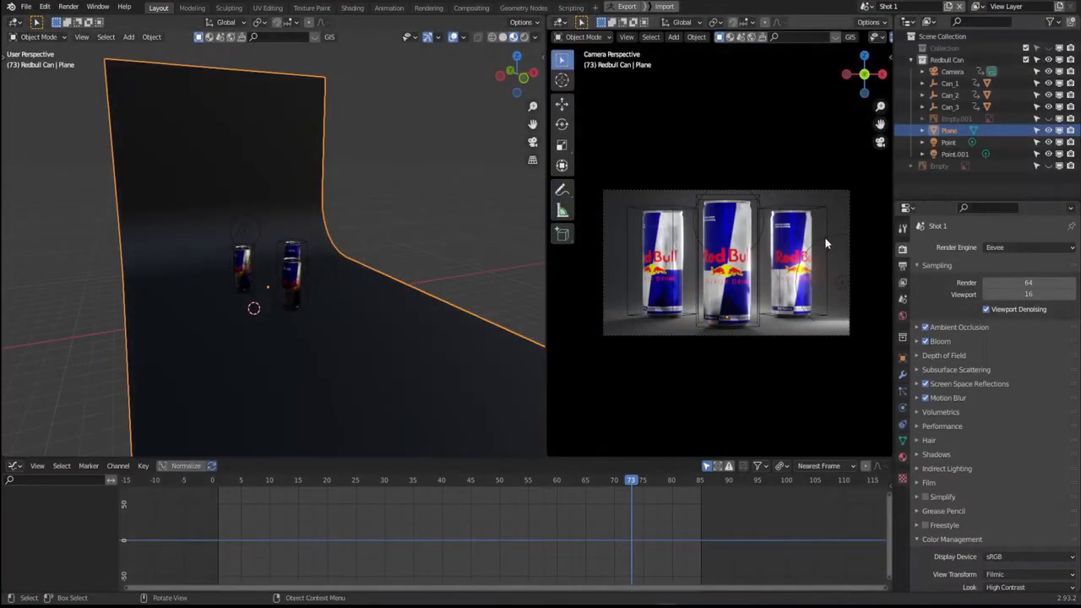
- Enable compositing nodes in the Compositing workspace and spread the Render Layers and Composite nodes apart
{"action": "left_click", "coordinate": [471, 9]}
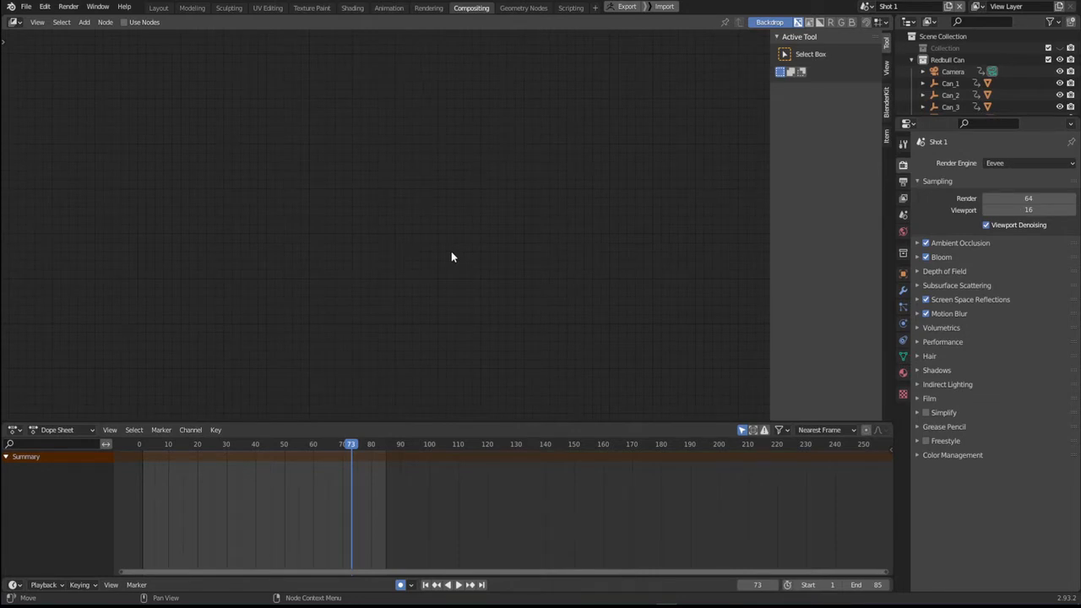
{"action": "left_click", "coordinate": [140, 23]}
{"action": "left_click_drag", "start_coordinate": [356, 154], "coordinate": [136, 171]}
{"action": "left_click_drag", "start_coordinate": [462, 156], "coordinate": [514, 157]}
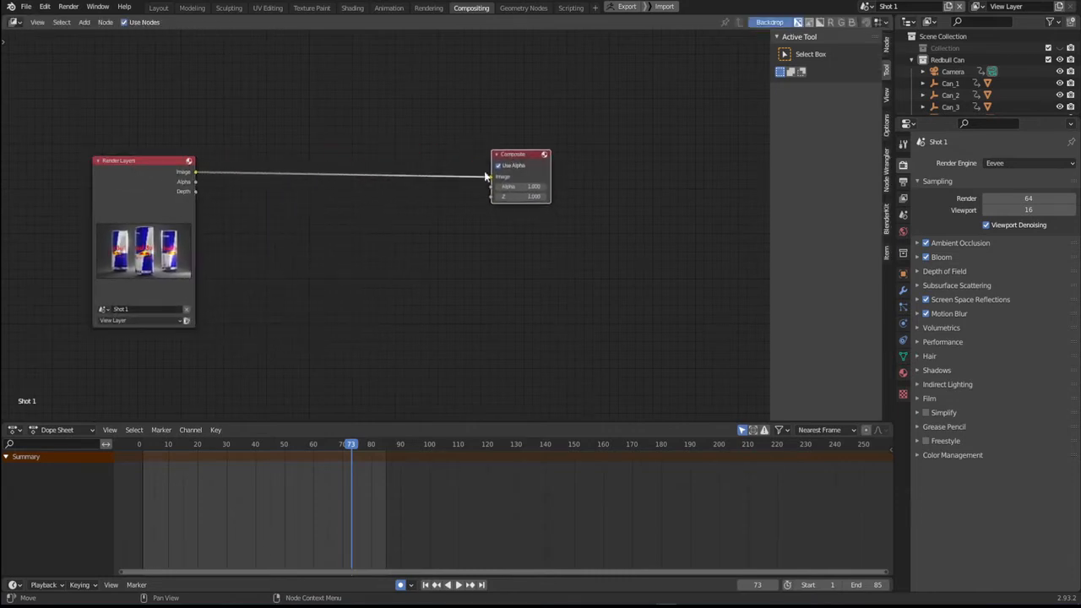
{"action": "middle_click_drag", "start_coordinate": [371, 250], "coordinate": [476, 262]}
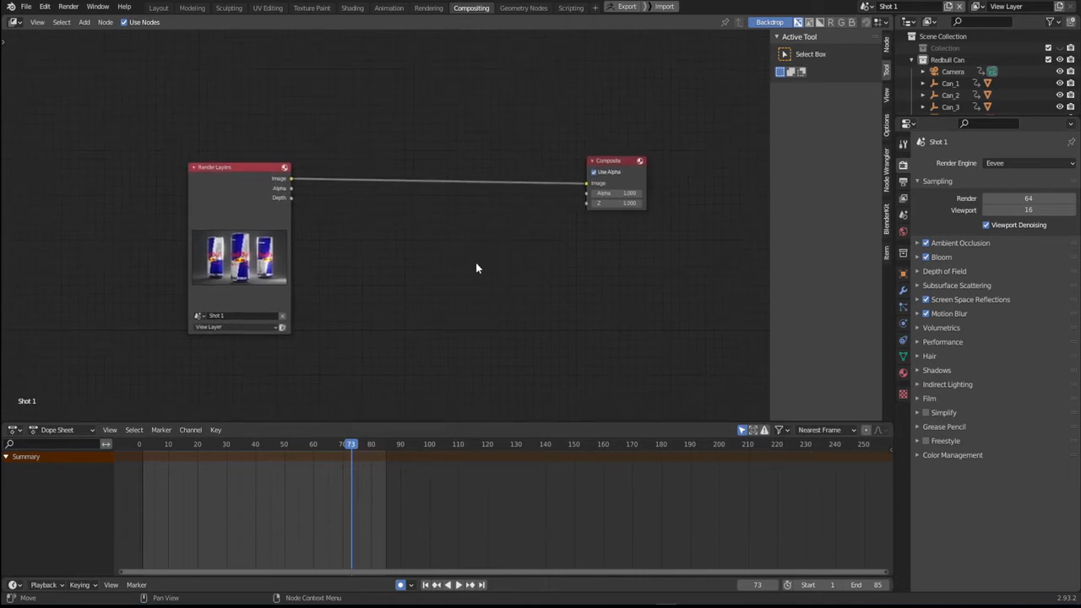
{"action": "left_click", "coordinate": [217, 176]}
{"action": "left_click_drag", "start_coordinate": [213, 189], "coordinate": [210, 180]}
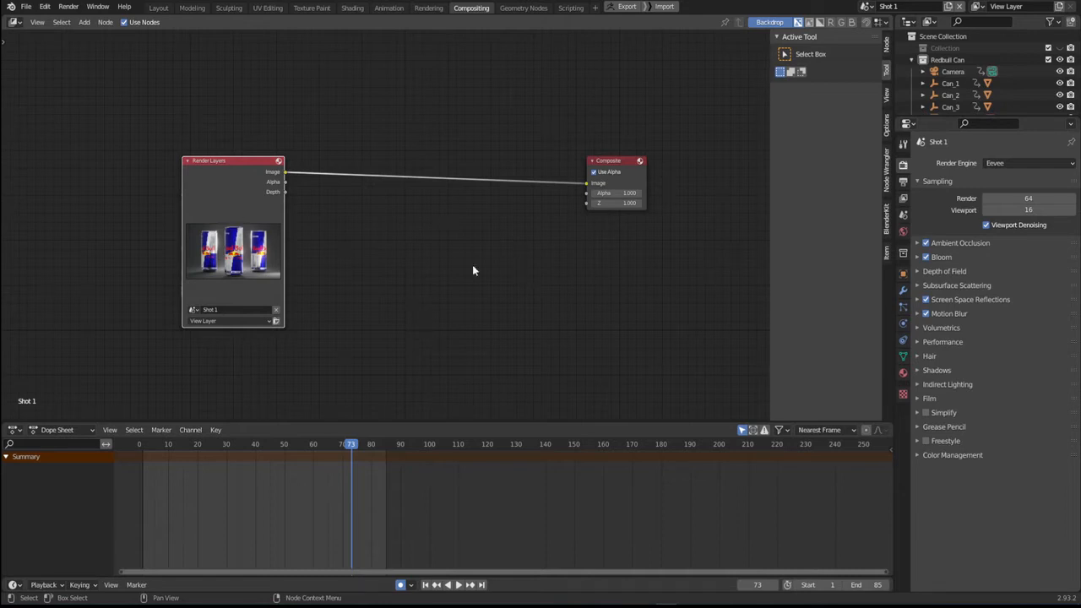
- Attach a Viewer node to the Render Layers image output and place it below the Composite node
{"action": "left_click", "coordinate": [221, 196], "text": "ctrl+shift"}
{"action": "key", "text": "Home"}
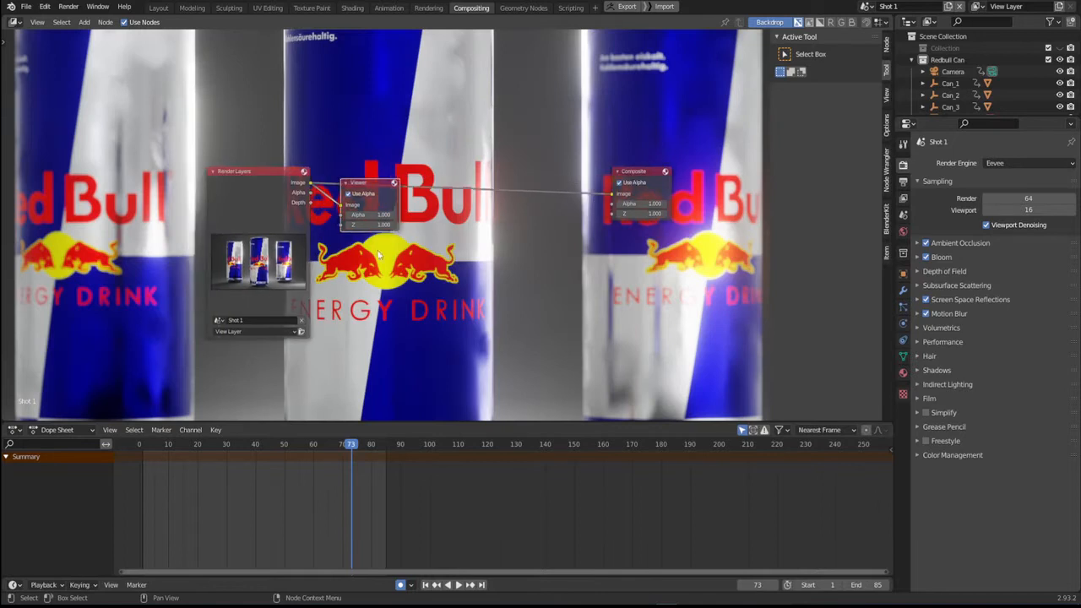
{"action": "left_click_drag", "start_coordinate": [370, 184], "coordinate": [637, 233]}
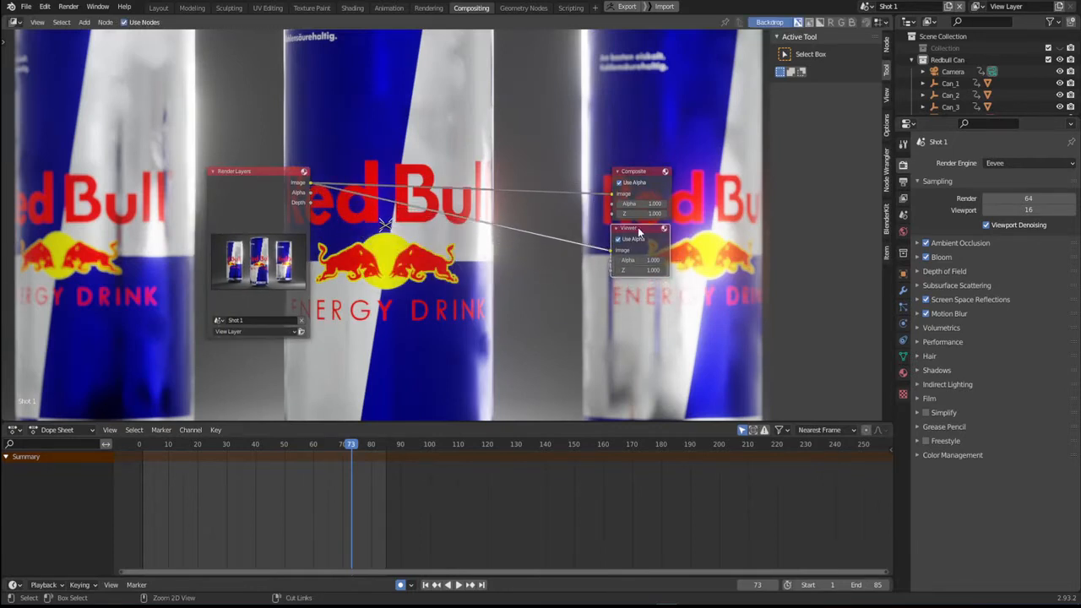
{"action": "middle_click_drag", "start_coordinate": [484, 261], "coordinate": [459, 267]}
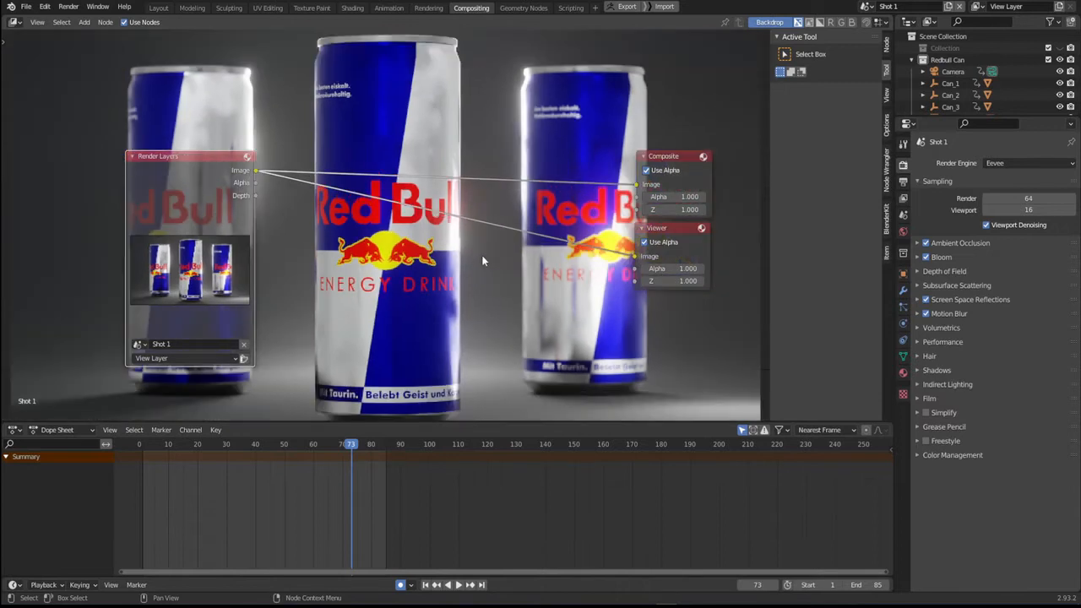
- Shrink the compositor backdrop so the whole render fits behind the nodes
{"action": "key", "text": "v"}
{"action": "key", "text": "v"}
{"action": "key", "text": "v"}
{"action": "key", "text": "v"}
{"action": "key", "text": "v"}
{"action": "key", "text": "v"}
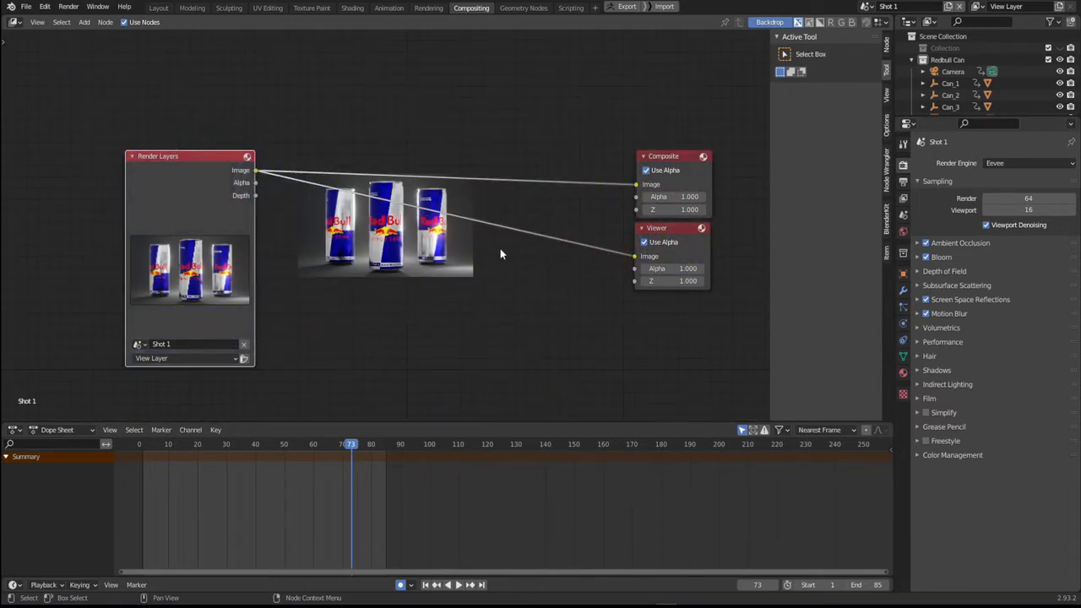
{"action": "key", "text": "alt+v"}
{"action": "key", "text": "alt+v"}
{"action": "key", "text": "alt+v"}
{"action": "key", "text": "alt+v"}
{"action": "key", "text": "alt+v"}
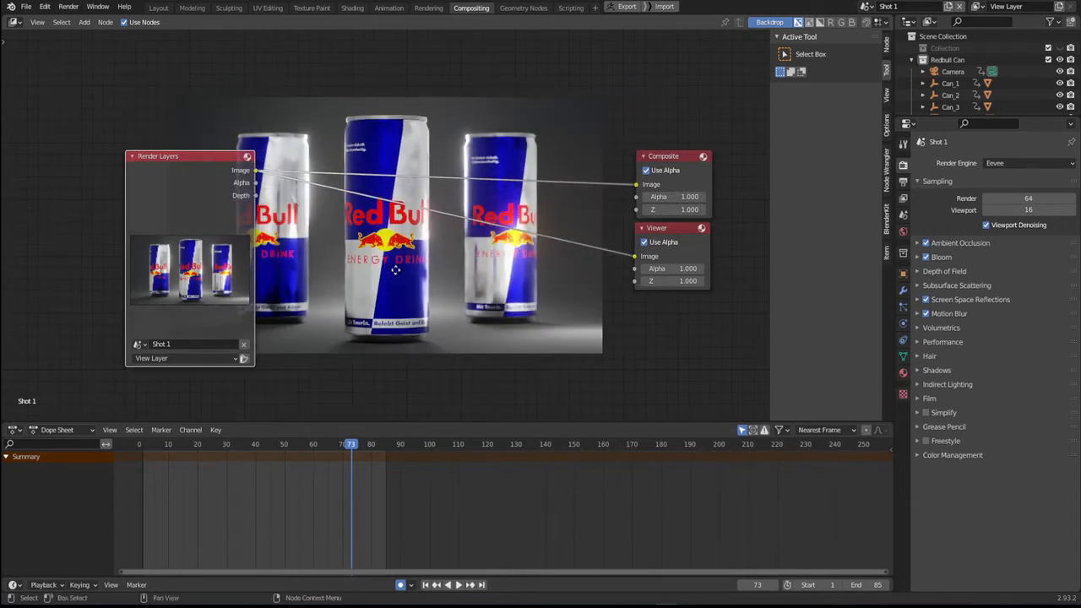
- Insert a Lens Distortion node on the link between the Render Layers and Viewer nodes
{"action": "middle_click_drag", "start_coordinate": [394, 267], "coordinate": [339, 259]}
{"action": "key", "text": "shift+a"}
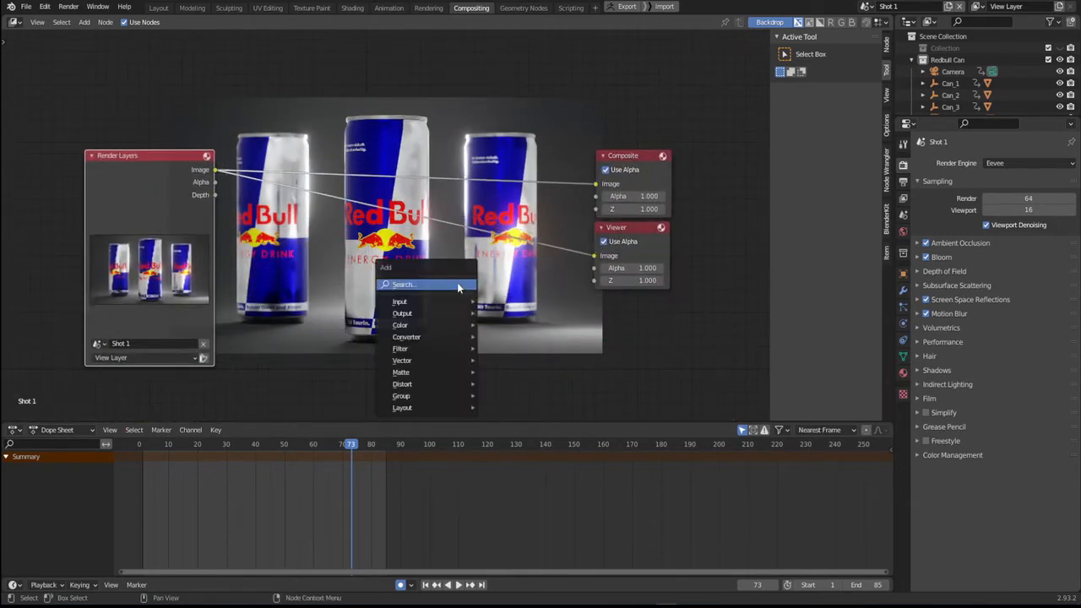
{"action": "left_click", "coordinate": [458, 288]}
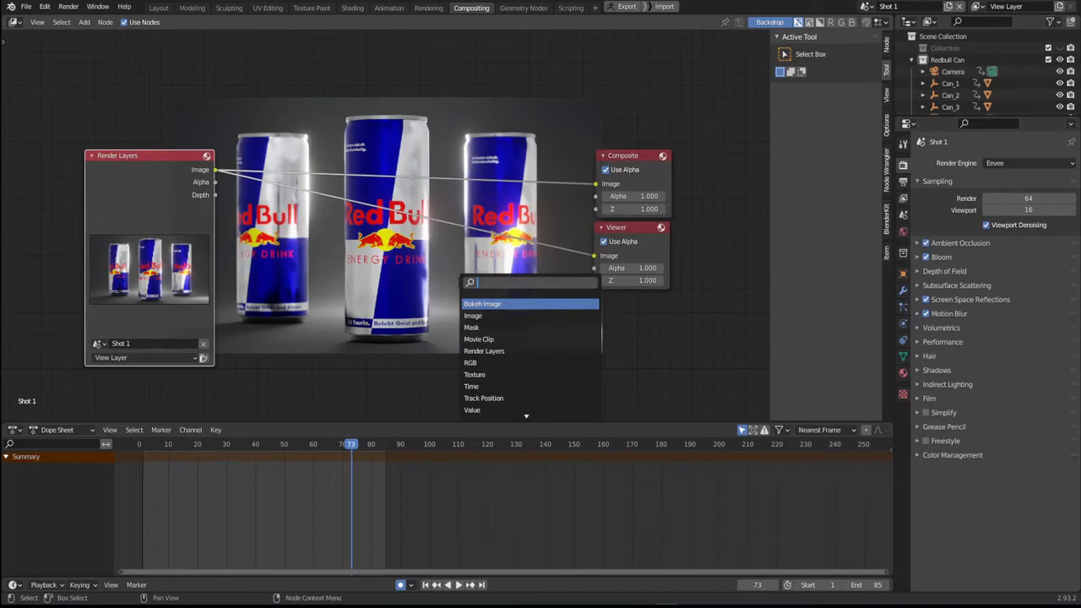
{"action": "type", "text": "lens"}
{"action": "key", "text": "Return"}
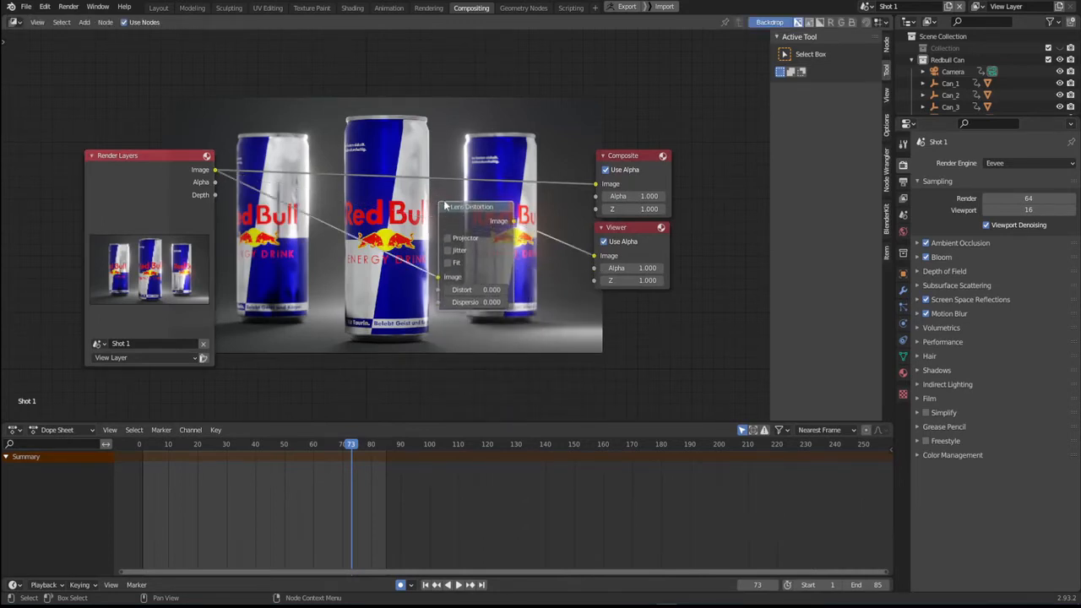
{"action": "left_click", "coordinate": [412, 203]}
{"action": "middle_click_drag", "start_coordinate": [535, 306], "coordinate": [558, 316]}
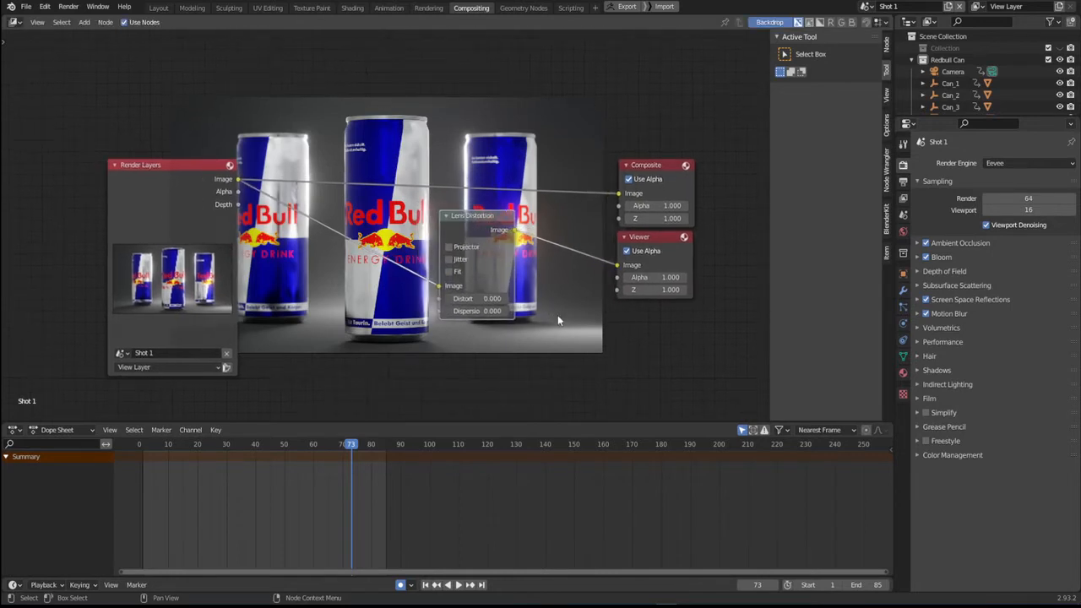
- Try Dispersion values of 0.5 and 0.025 on the Lens Distortion node
{"action": "left_click", "coordinate": [477, 312]}
{"action": "type", "text": "0.5"}
{"action": "key", "text": "Return"}
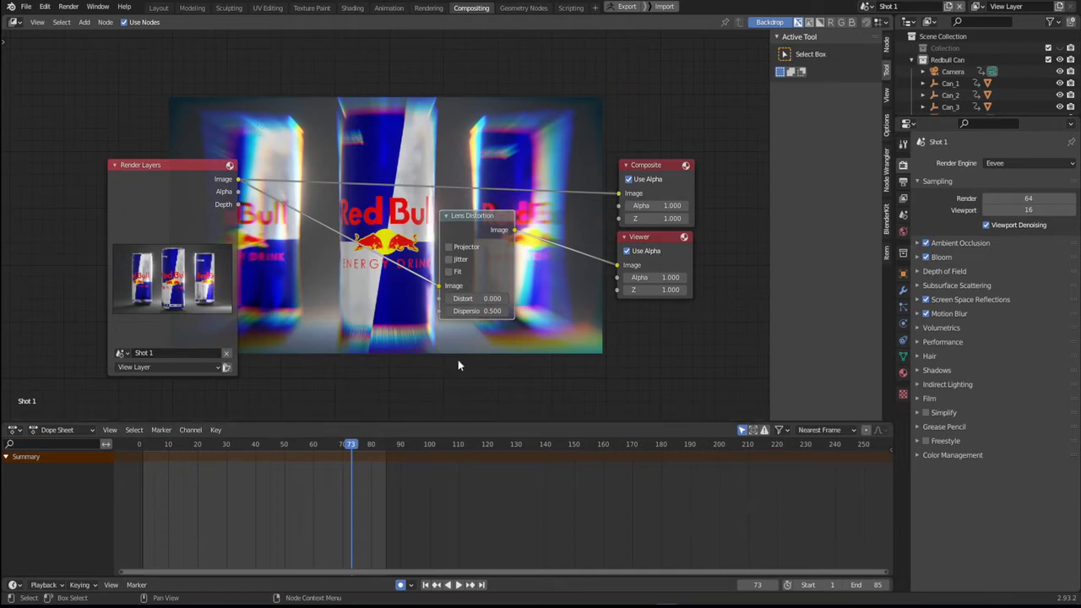
{"action": "left_click", "coordinate": [467, 312]}
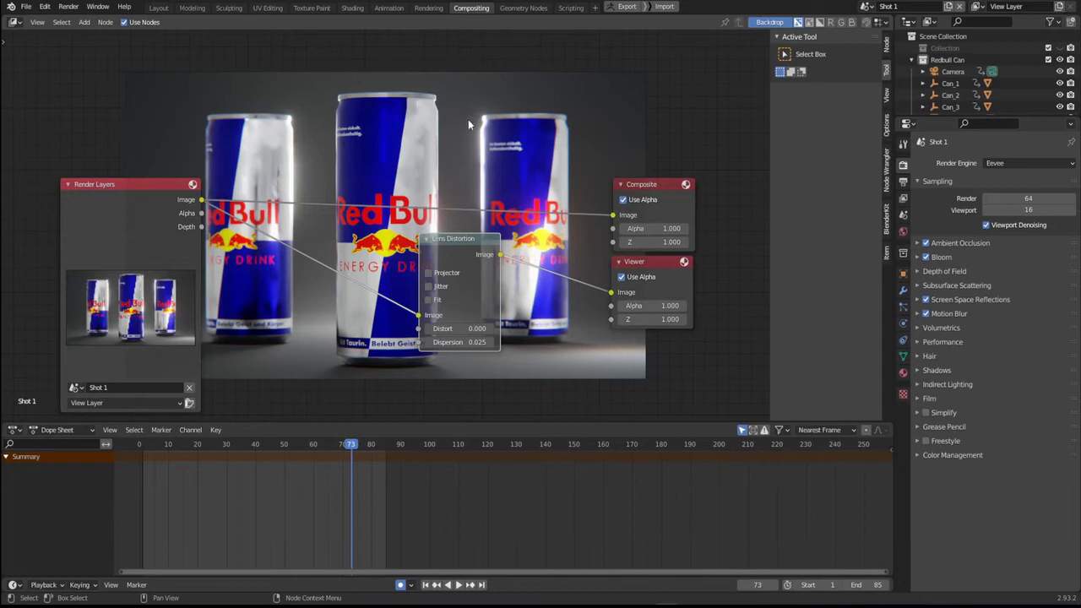
- Set the Lens Distortion node's Dispersion to 0.05
{"action": "left_click", "coordinate": [460, 342]}
{"action": "type", "text": "0.05"}
{"action": "key", "text": "Return"}
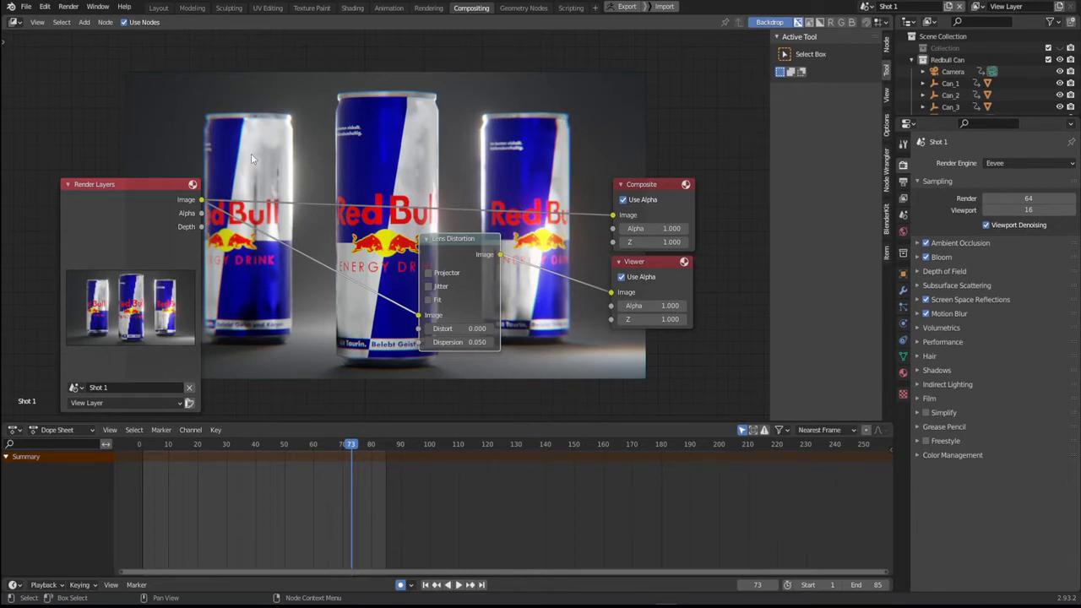
- Connect the Lens Distortion image output to the Composite node and shift the Lens Distortion node closer to the outputs
{"action": "middle_click_drag", "start_coordinate": [254, 159], "coordinate": [293, 114]}
{"action": "mouse_move", "coordinate": [350, 265]}
{"action": "middle_mouse_down"}
{"action": "mouse_move", "coordinate": [334, 275]}
{"action": "mouse_move", "coordinate": [353, 274]}
{"action": "middle_mouse_up"}
{"action": "left_click_drag", "start_coordinate": [549, 232], "coordinate": [646, 176]}
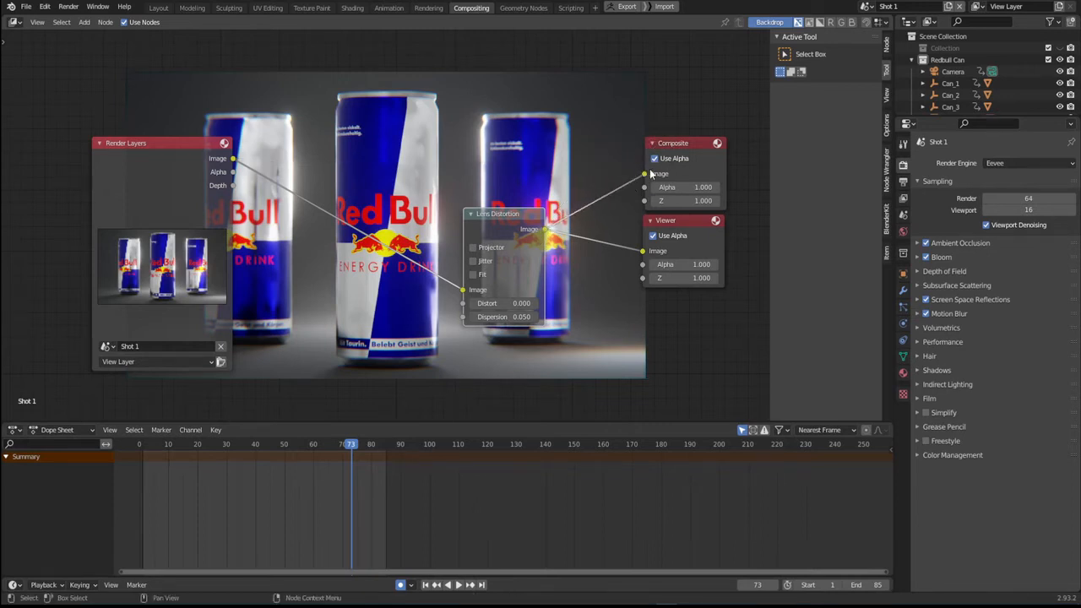
{"action": "left_click_drag", "start_coordinate": [491, 225], "coordinate": [507, 211]}
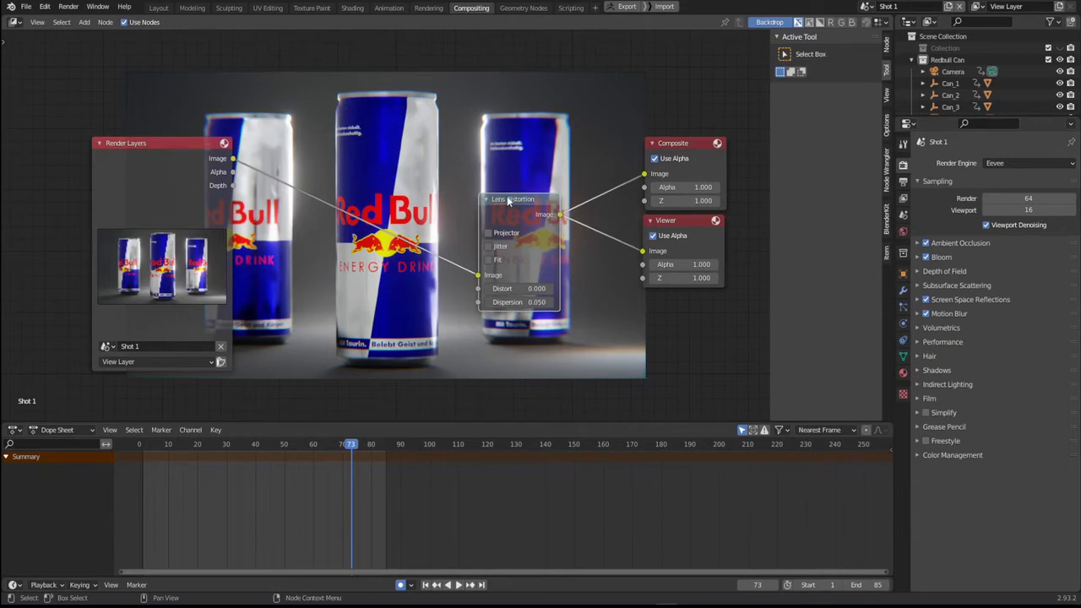
{"action": "mouse_move", "coordinate": [423, 274]}
{"action": "middle_mouse_down"}
{"action": "mouse_move", "coordinate": [461, 384]}
{"action": "mouse_move", "coordinate": [398, 75]}
{"action": "mouse_move", "coordinate": [437, 204]}
{"action": "mouse_move", "coordinate": [426, 258]}
{"action": "middle_mouse_up"}
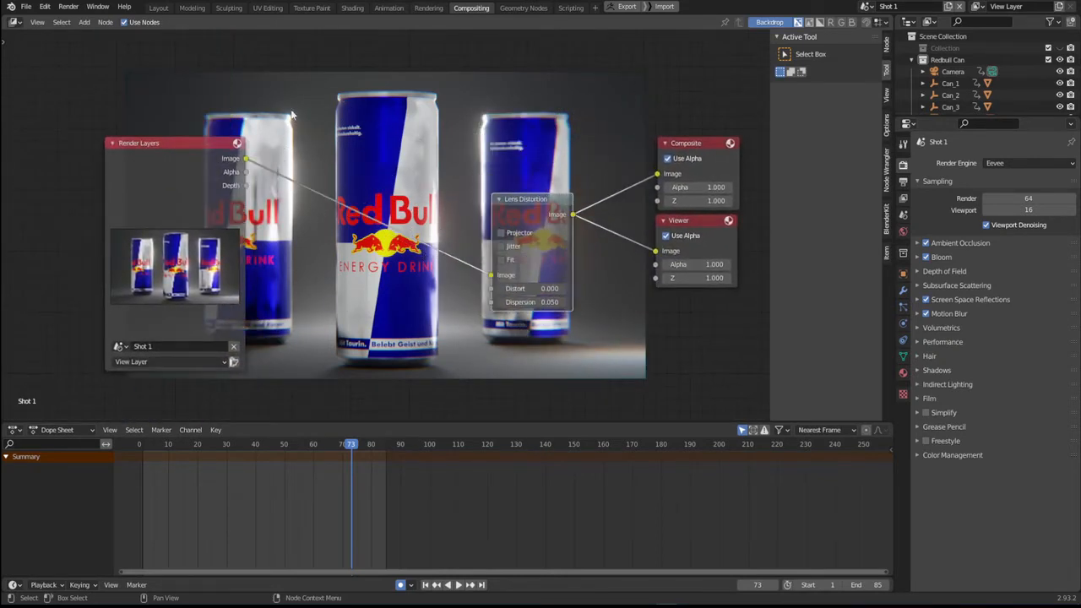
- Return to the Layout workspace and add an area light to the can scene
{"action": "left_click", "coordinate": [159, 8]}
{"action": "middle_click_drag", "start_coordinate": [287, 287], "coordinate": [385, 325]}
{"action": "scroll", "coordinate": [384, 325], "scroll_direction": "up", "scroll_amount": 4}
{"action": "middle_click_drag", "start_coordinate": [314, 325], "coordinate": [311, 290], "text": "shift"}
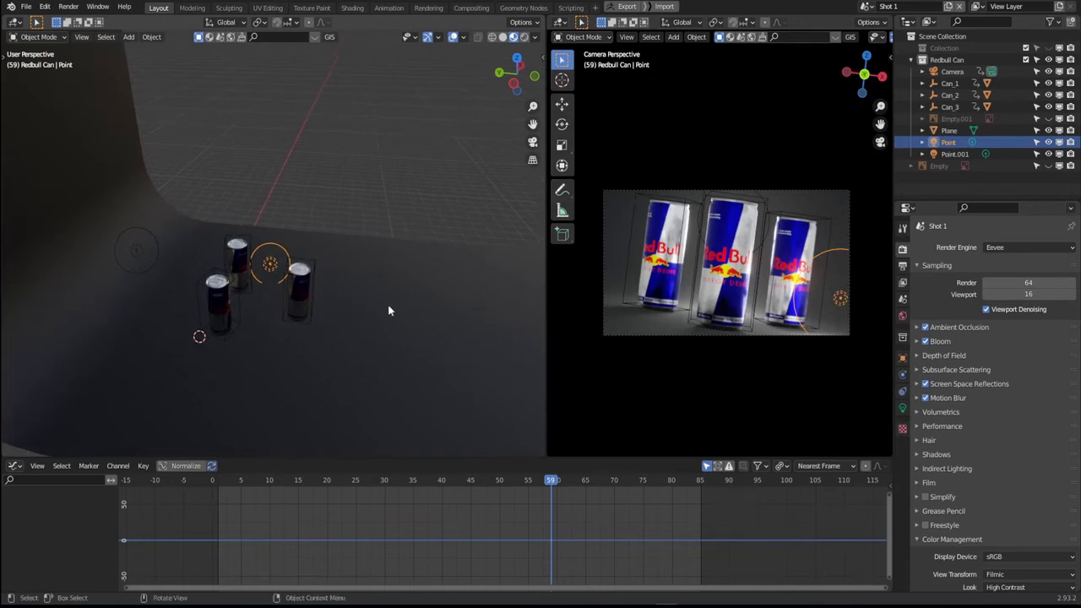
{"action": "mouse_move", "coordinate": [361, 320]}
{"action": "middle_mouse_down"}
{"action": "mouse_move", "coordinate": [376, 364]}
{"action": "mouse_move", "coordinate": [344, 314]}
{"action": "middle_mouse_up"}
{"action": "key", "text": "shift+a"}
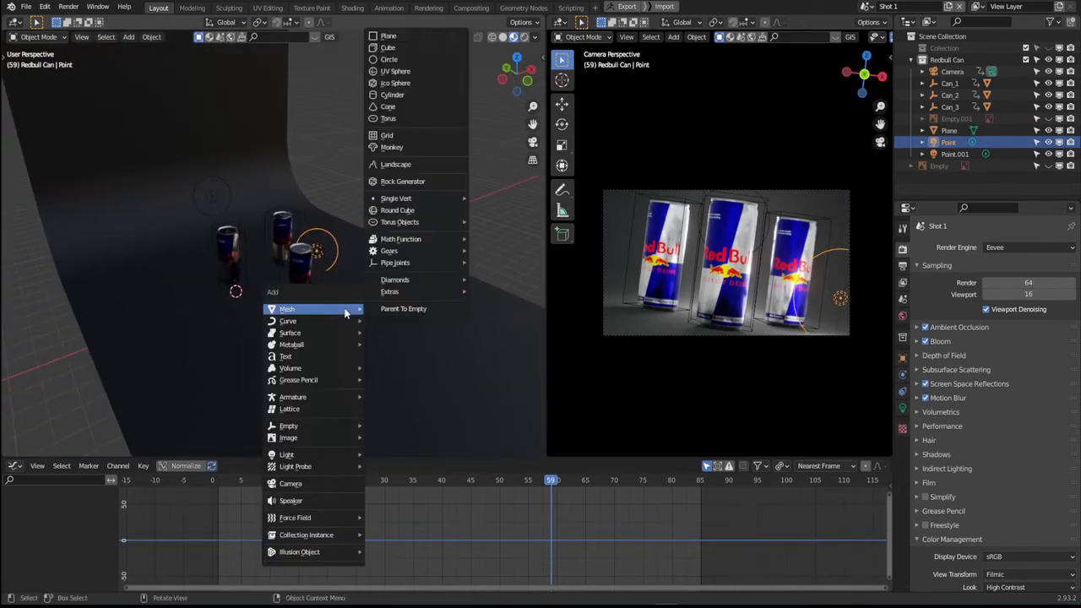
{"action": "mouse_move", "coordinate": [326, 456]}
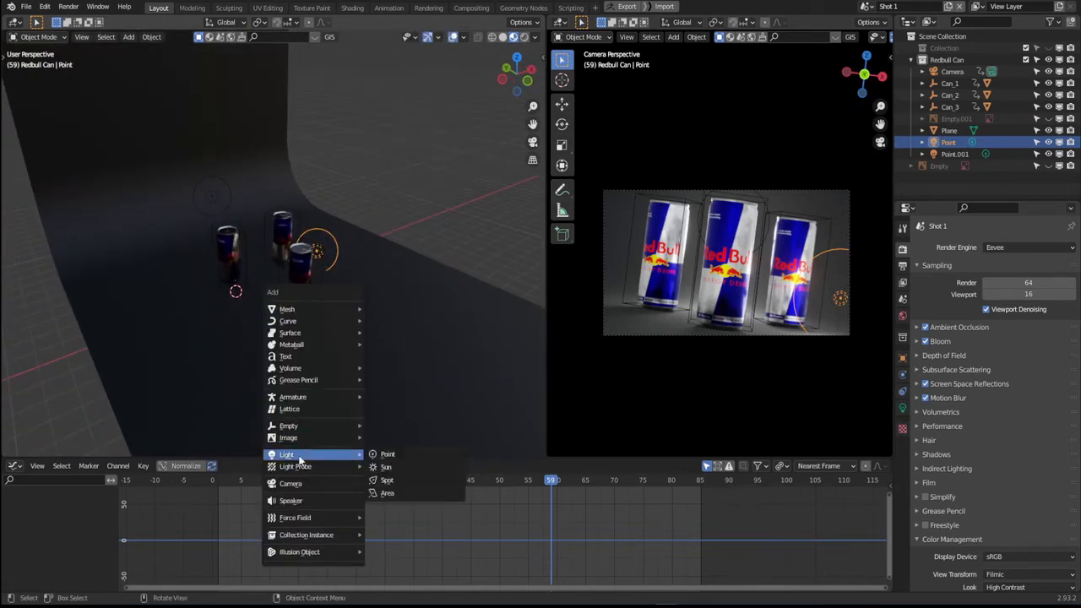
{"action": "left_click", "coordinate": [404, 493]}
- Raise the area light along Z above the floor and move it along Y in front of the cans
{"action": "middle_click_drag", "start_coordinate": [380, 448], "coordinate": [332, 304]}
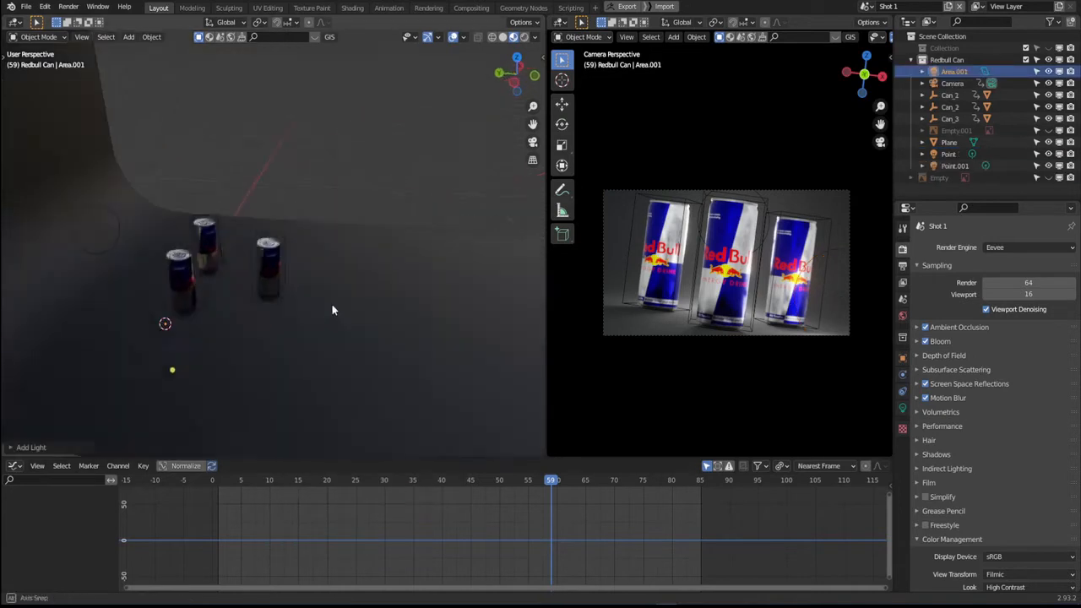
{"action": "key", "text": "g"}
{"action": "key", "text": "z"}
{"action": "left_click", "coordinate": [330, 210]}
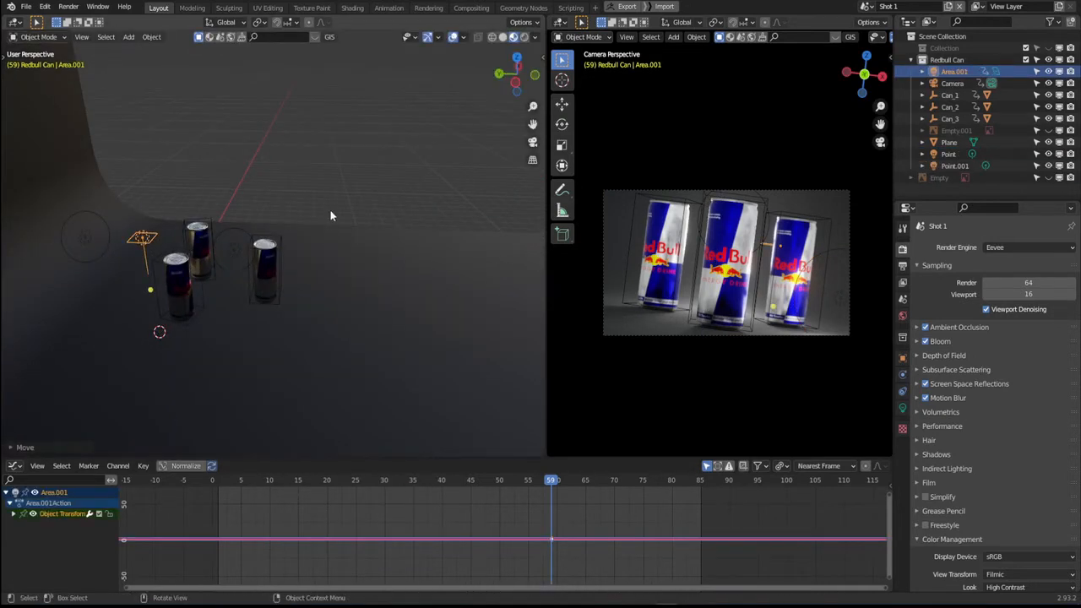
{"action": "key", "text": "g"}
{"action": "key", "text": "y"}
{"action": "left_click", "coordinate": [490, 297]}
- Shift the area light along X and then within the horizontal plane to one side of the front can
{"action": "middle_click_drag", "start_coordinate": [490, 297], "coordinate": [399, 341]}
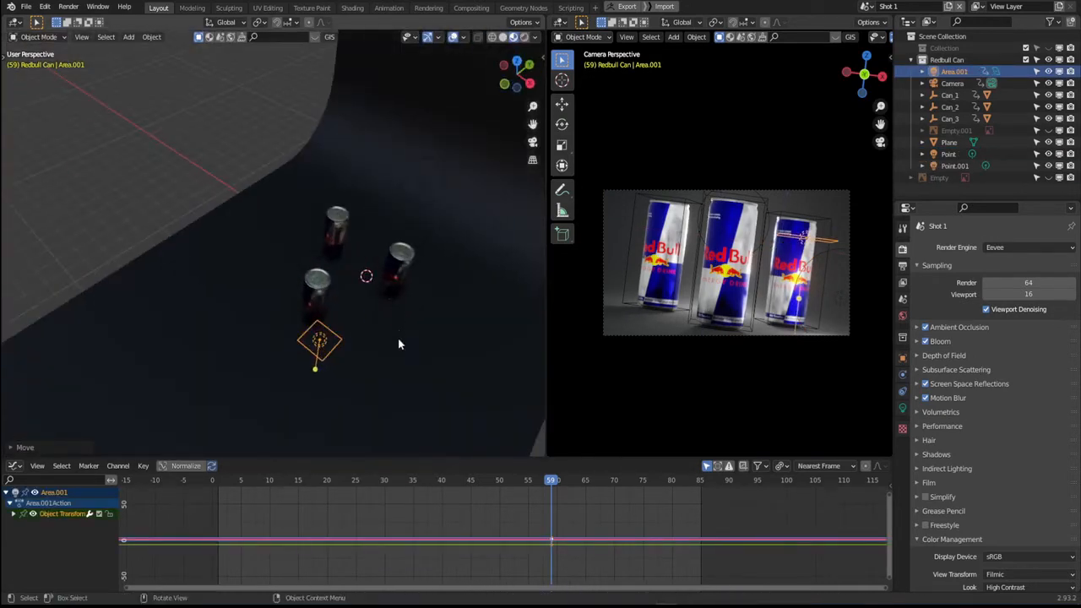
{"action": "key", "text": "g"}
{"action": "key", "text": "x"}
{"action": "left_click", "coordinate": [308, 310]}
{"action": "middle_click_drag", "start_coordinate": [307, 315], "coordinate": [414, 337]}
{"action": "key", "text": "g"}
{"action": "key", "text": "shift+z"}
{"action": "left_click", "coordinate": [362, 344]}
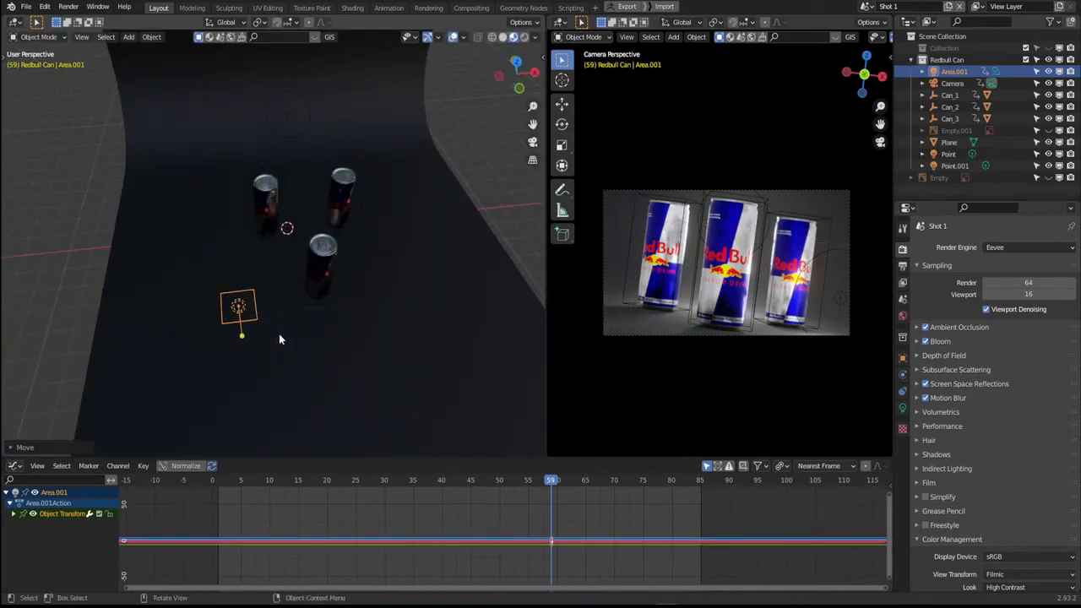
- Move the area light along the Y axis in front of the cans and aim it at them
{"action": "middle_click_drag", "start_coordinate": [279, 334], "coordinate": [386, 328]}
{"action": "key", "text": "g"}
{"action": "key", "text": "y"}
{"action": "left_click", "coordinate": [482, 326]}
{"action": "middle_click_drag", "start_coordinate": [483, 325], "coordinate": [274, 277]}
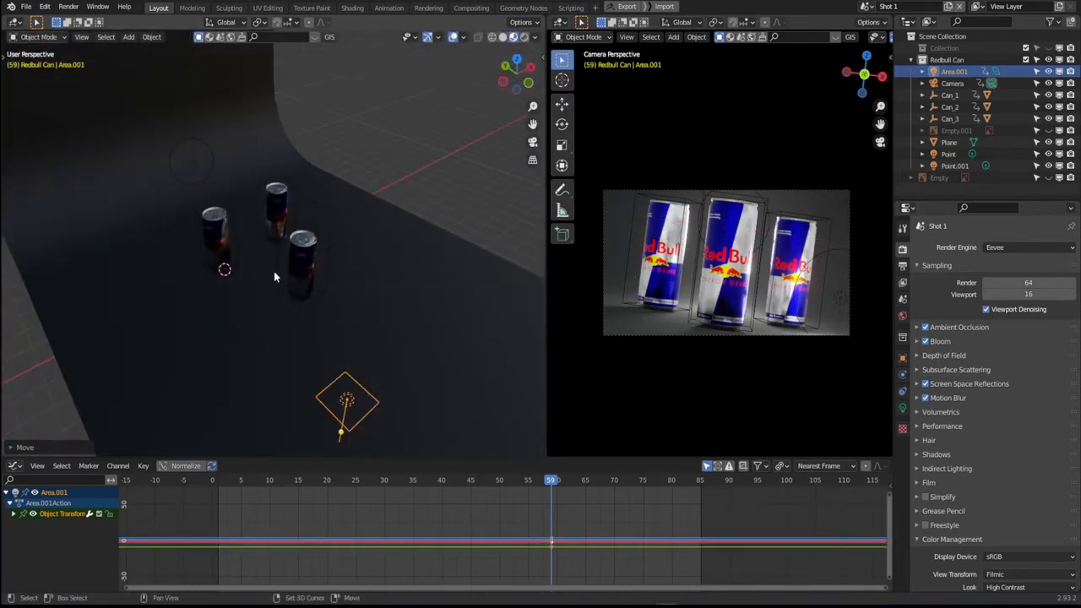
{"action": "key", "text": "shift+t"}
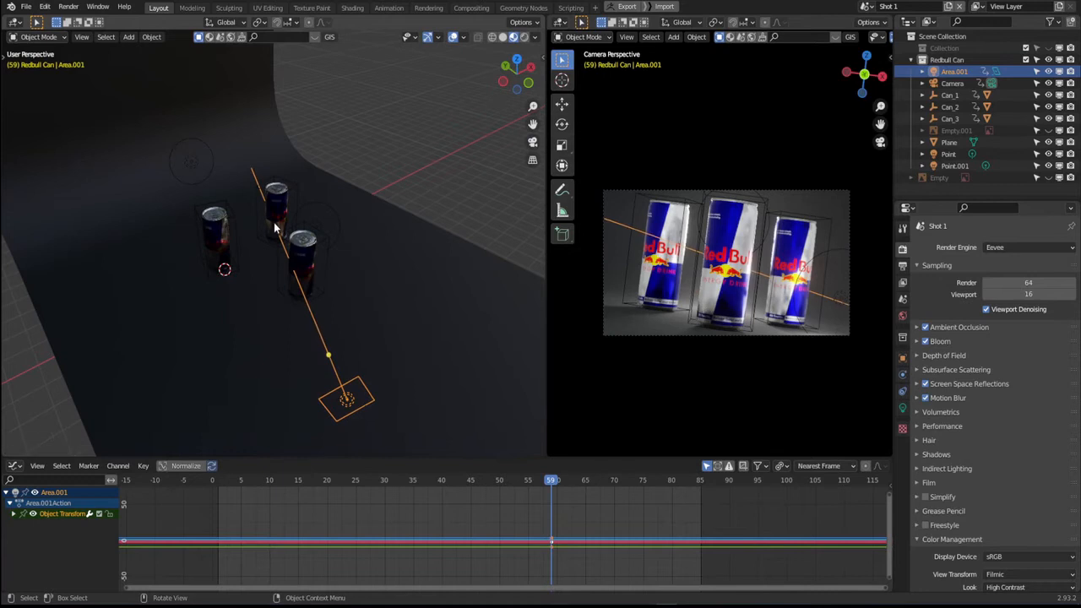
{"action": "middle_click_drag", "start_coordinate": [307, 344], "coordinate": [433, 369]}
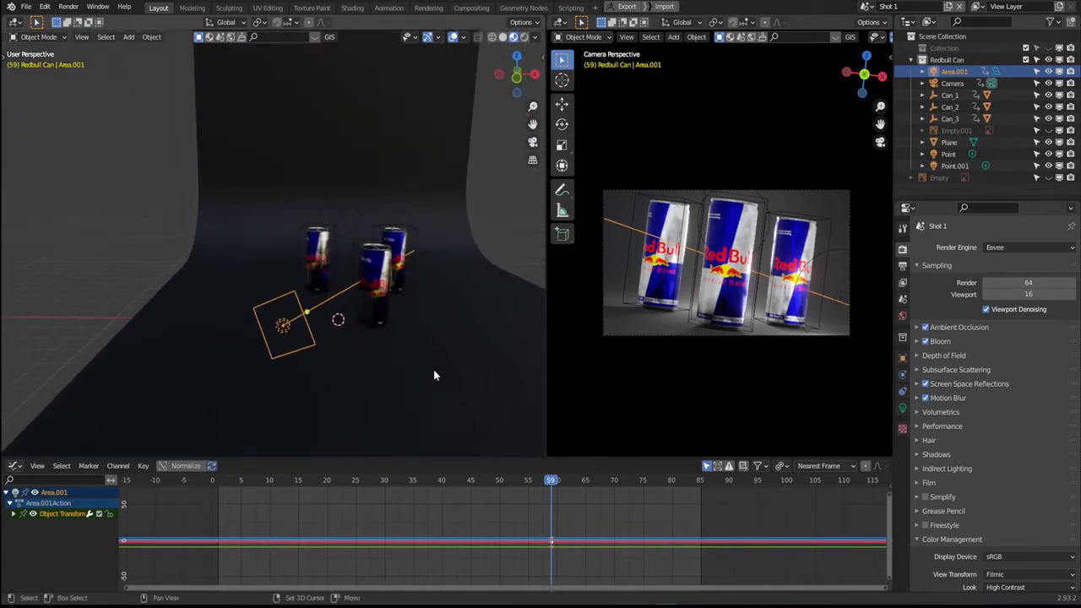
- Try a power of 300 W on the area light and settle on 250 W
{"action": "left_click", "coordinate": [902, 408]}
{"action": "double_click", "coordinate": [1002, 325]}
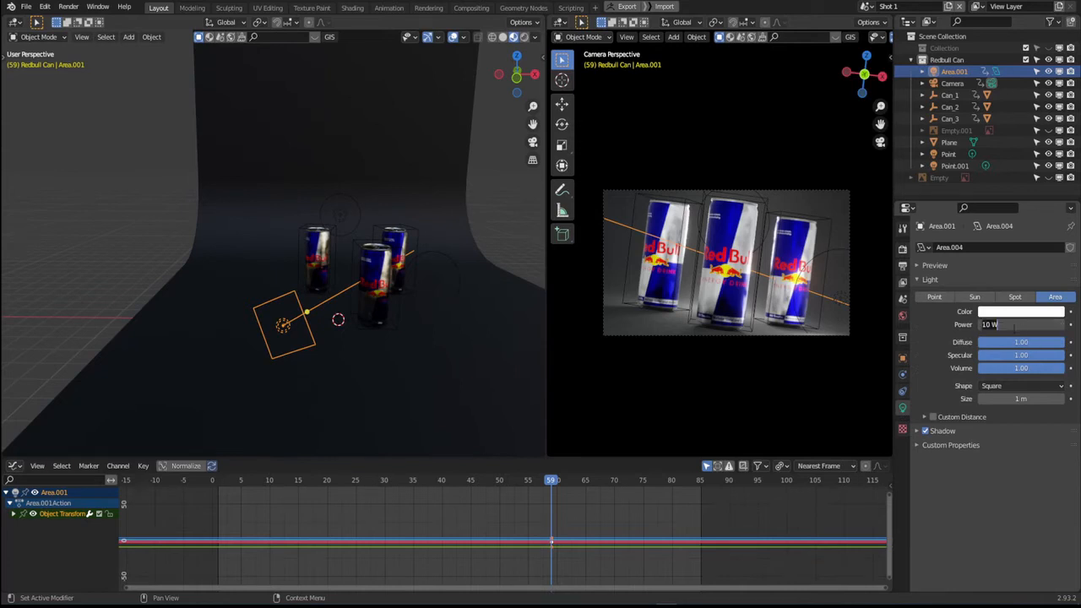
{"action": "type", "text": "300"}
{"action": "key", "text": "Return"}
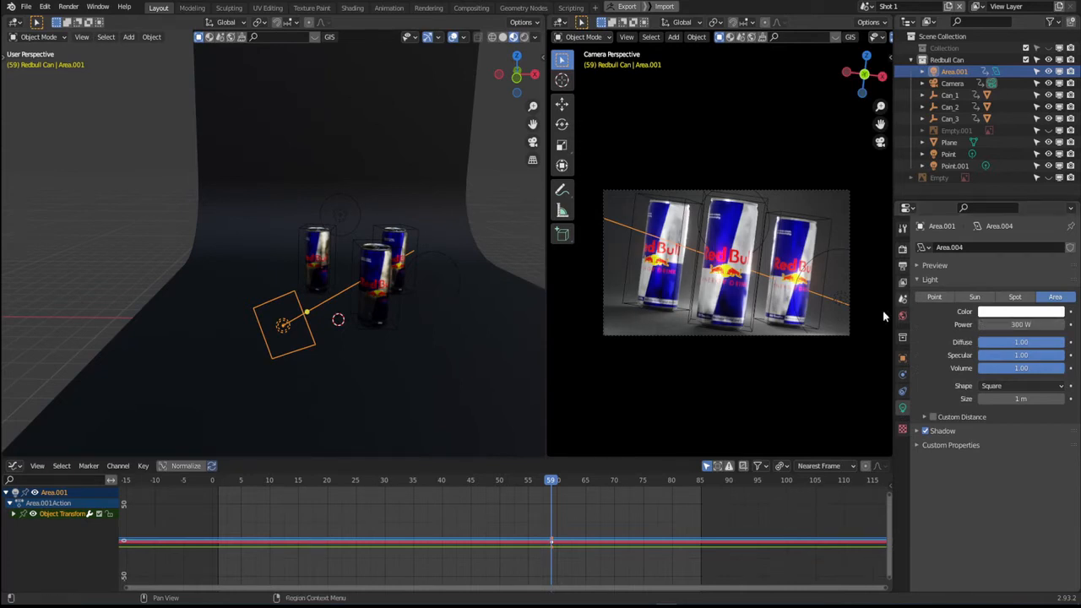
{"action": "left_click", "coordinate": [1051, 321]}
{"action": "type", "text": "250"}
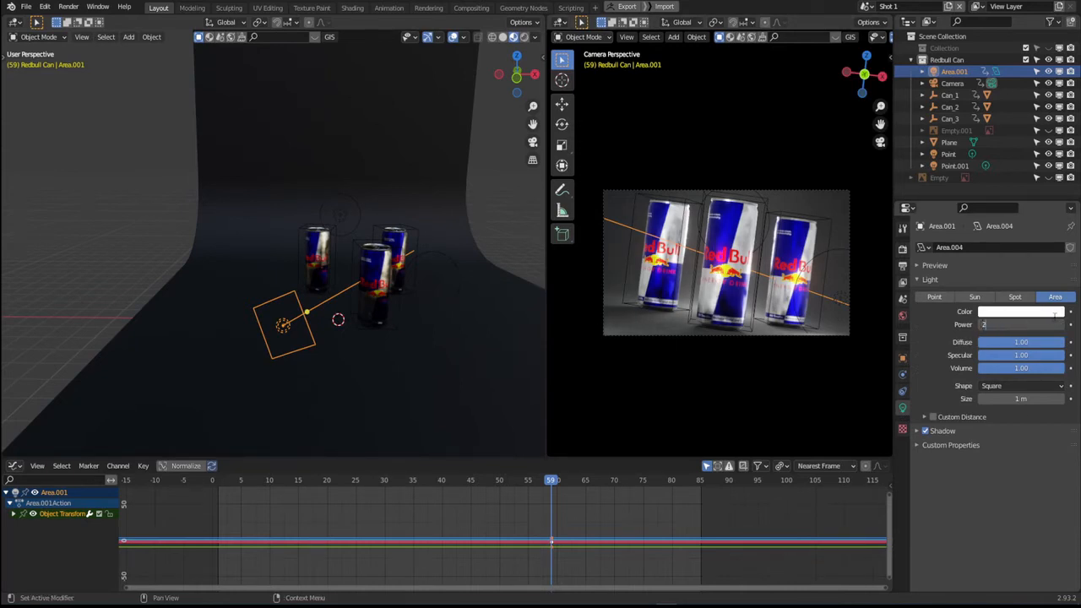
{"action": "key", "text": "Return"}
- Change the area light's shape to Ellipse
{"action": "left_click", "coordinate": [1007, 386]}
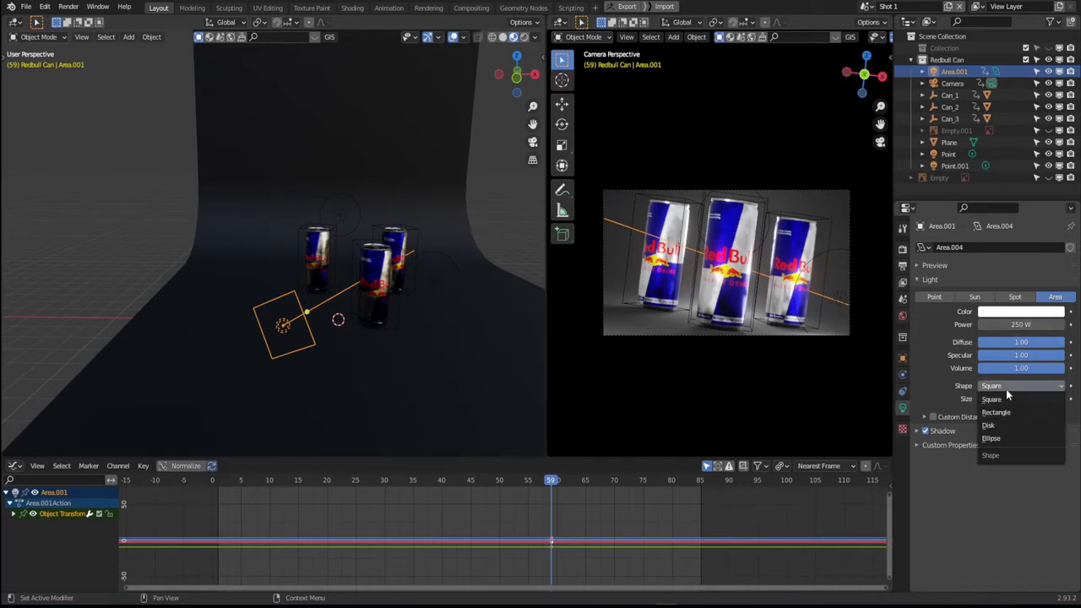
{"action": "left_click", "coordinate": [1005, 438]}
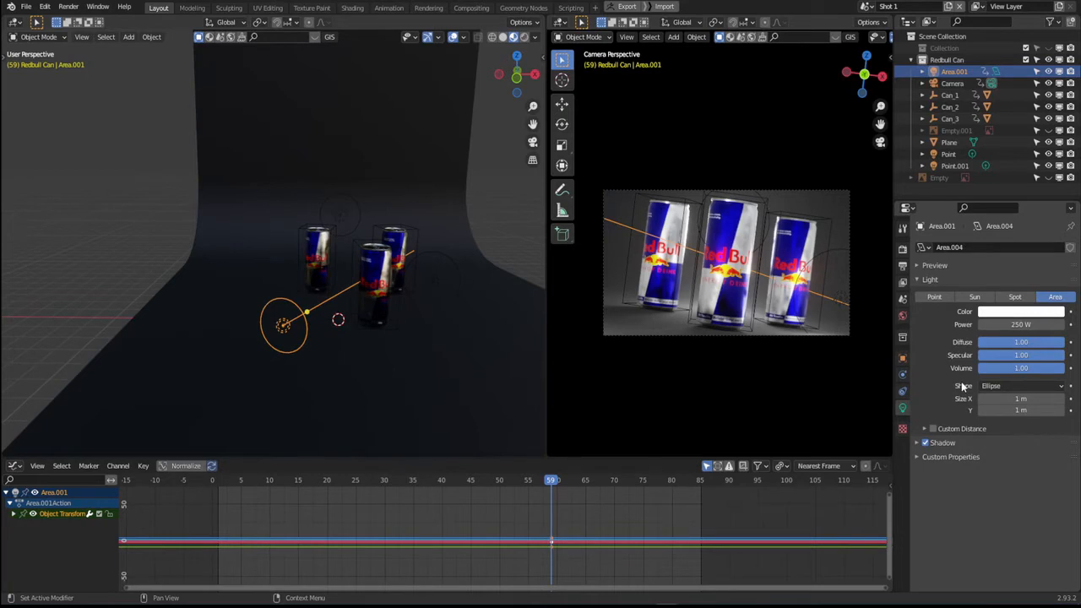
{"action": "mouse_move", "coordinate": [383, 309]}
{"action": "middle_mouse_down"}
{"action": "mouse_move", "coordinate": [415, 310]}
{"action": "mouse_move", "coordinate": [393, 307]}
{"action": "middle_mouse_up"}
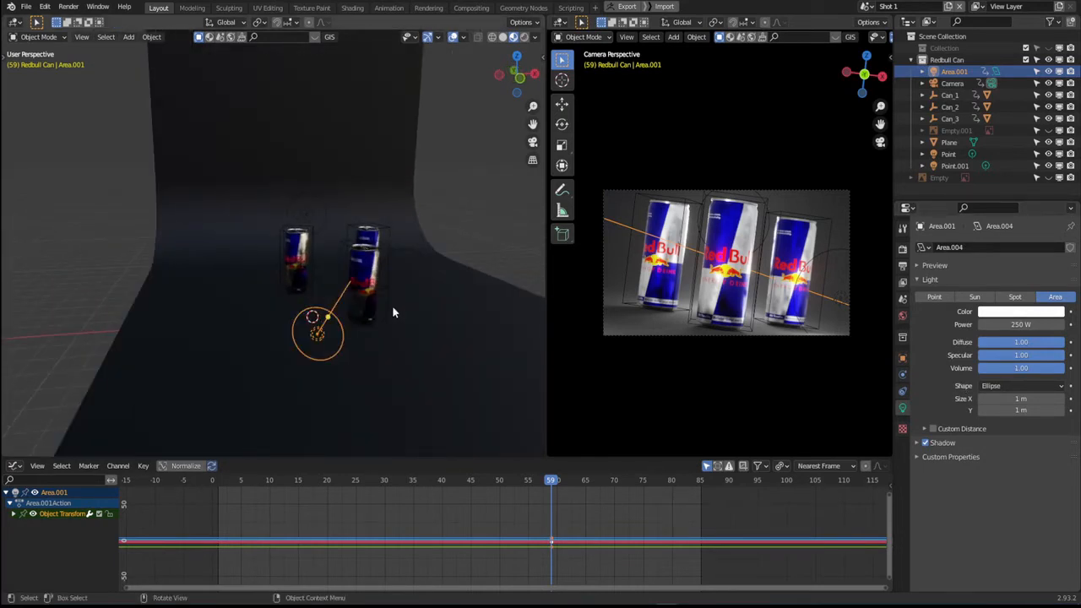
- Render frame 68, examine the lighting on the cans, and close the render
{"action": "key", "text": "F12"}
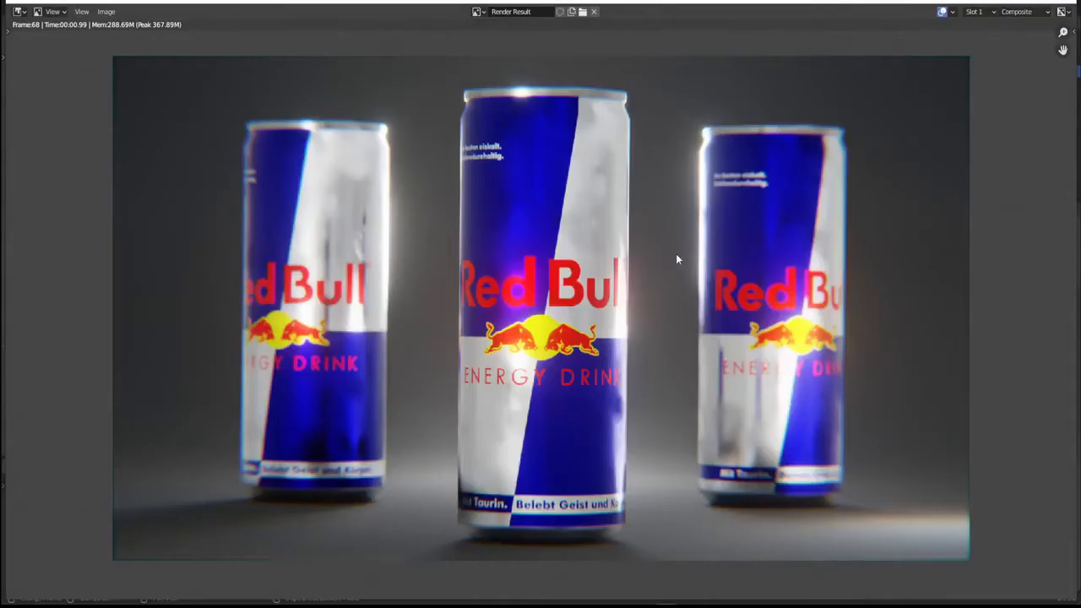
{"action": "scroll", "coordinate": [677, 256], "scroll_direction": "down", "scroll_amount": 1}
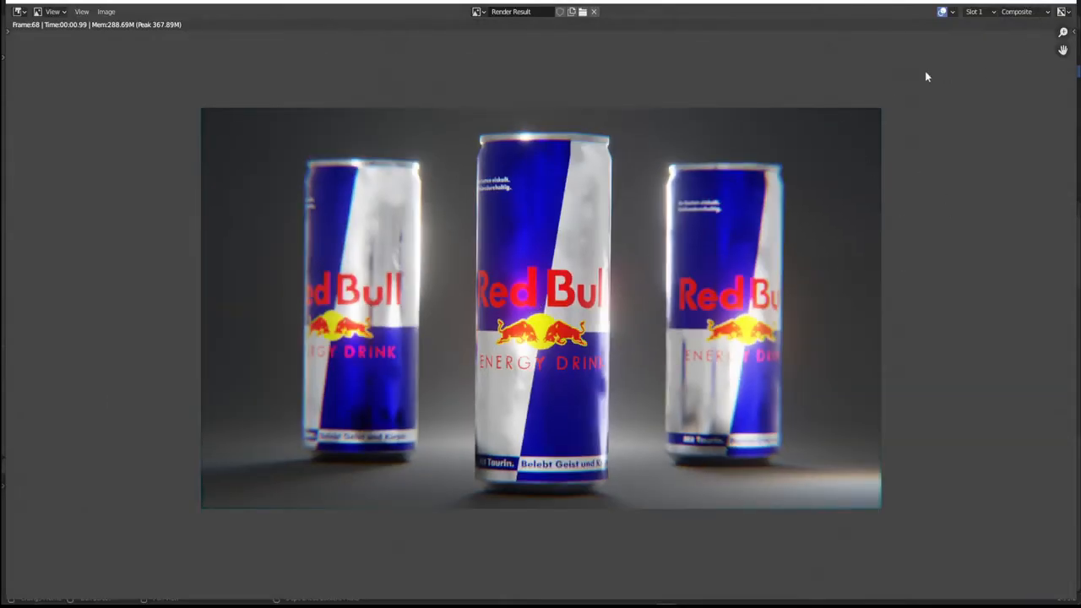
{"action": "left_click", "coordinate": [1064, 4]}
- Set the camera's focal length to 85 mm
{"action": "middle_click_drag", "start_coordinate": [369, 347], "coordinate": [383, 348]}
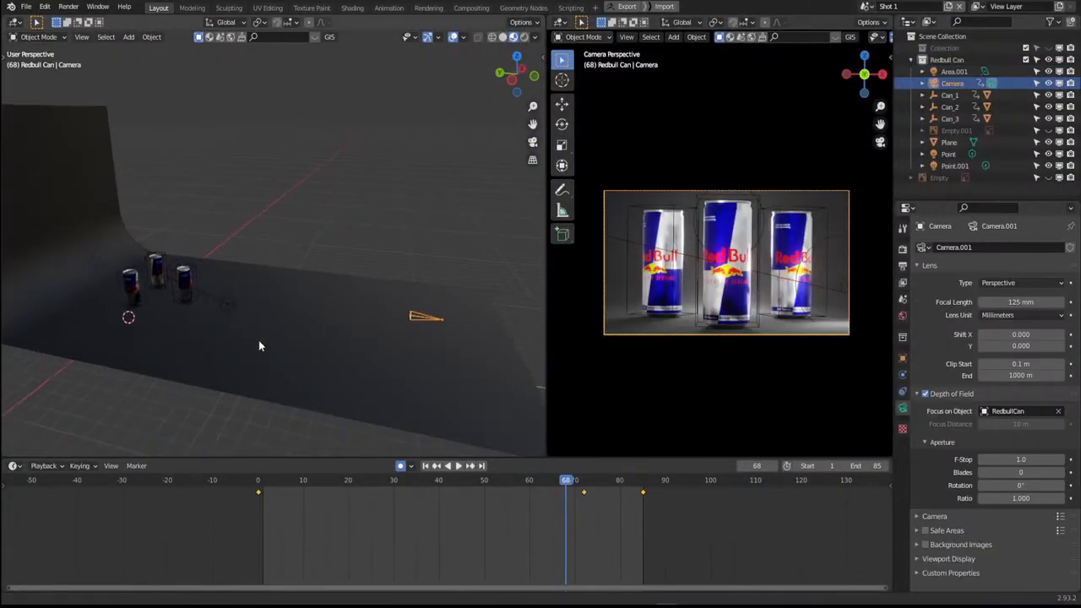
{"action": "middle_click_drag", "start_coordinate": [258, 346], "coordinate": [495, 241]}
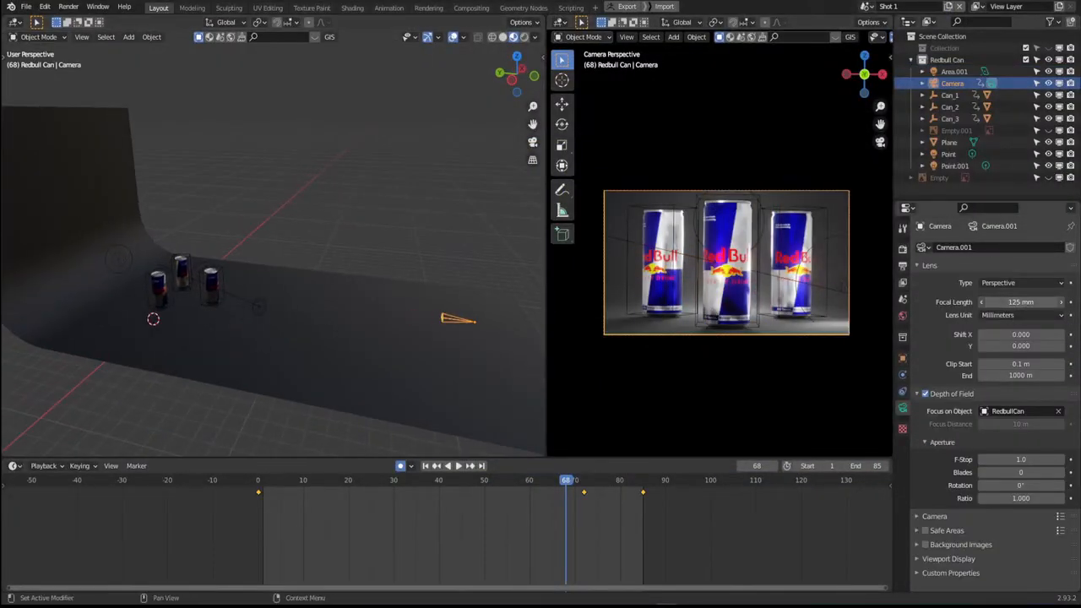
{"action": "mouse_move", "coordinate": [1020, 302]}
{"action": "left_mouse_down"}
{"action": "mouse_move", "coordinate": [980, 302]}
{"action": "mouse_move", "coordinate": [1070, 301]}
{"action": "mouse_move", "coordinate": [934, 301]}
{"action": "mouse_move", "coordinate": [1008, 302]}
{"action": "left_mouse_up"}
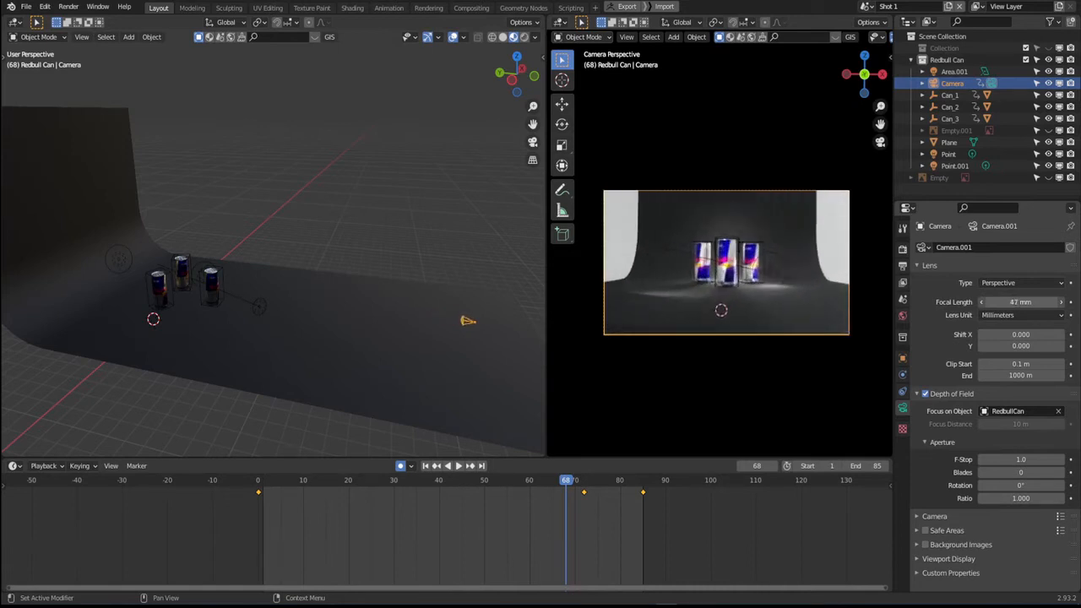
{"action": "left_click", "coordinate": [1020, 302]}
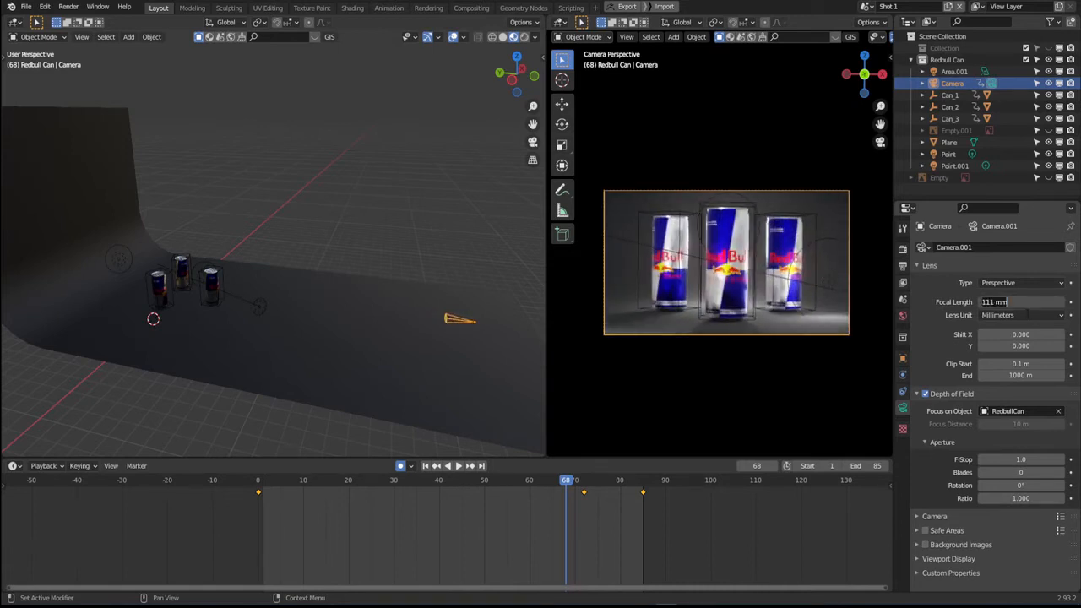
{"action": "type", "text": "85"}
{"action": "key", "text": "Return"}
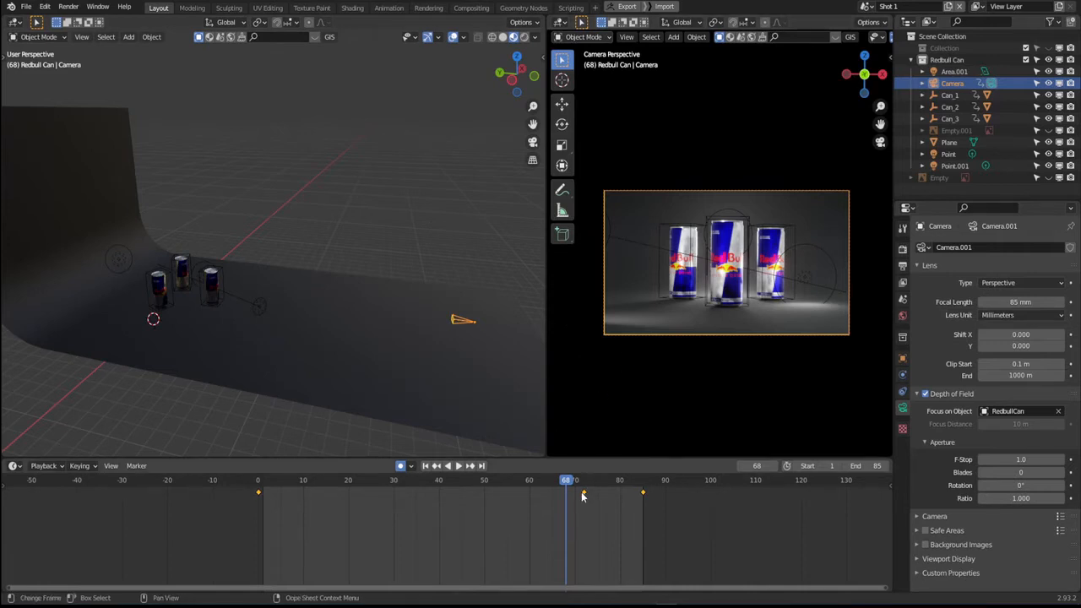
- At the frame 72 keyframe, move the camera along the Y axis closer to the cans
{"action": "left_click_drag", "start_coordinate": [531, 484], "coordinate": [584, 485]}
{"action": "middle_click_drag", "start_coordinate": [330, 333], "coordinate": [301, 339], "text": "shift"}
{"action": "key", "text": "g"}
{"action": "key", "text": "y"}
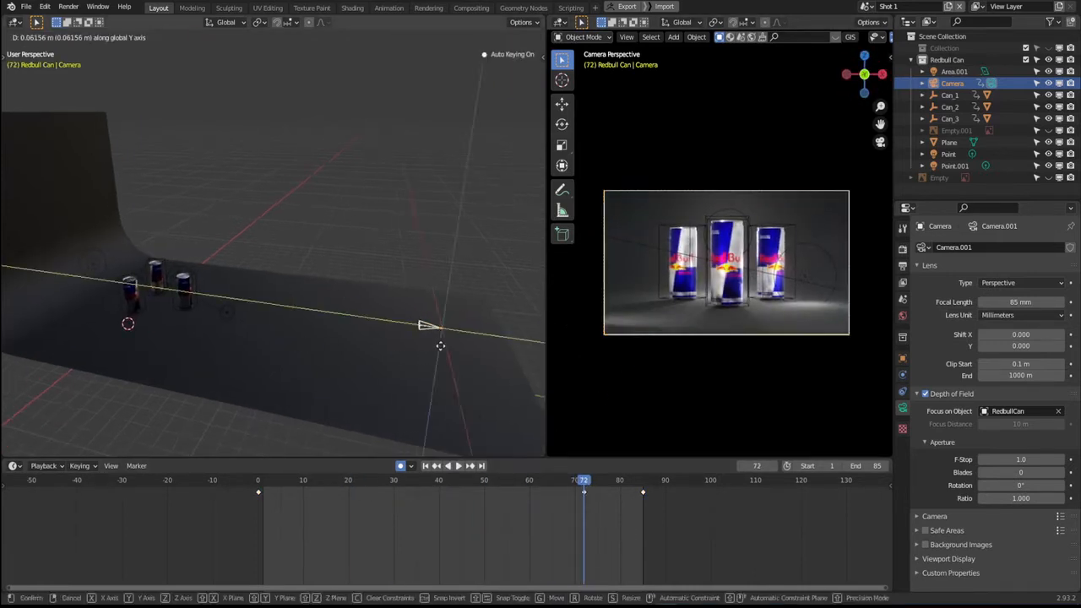
{"action": "left_click", "coordinate": [361, 348]}
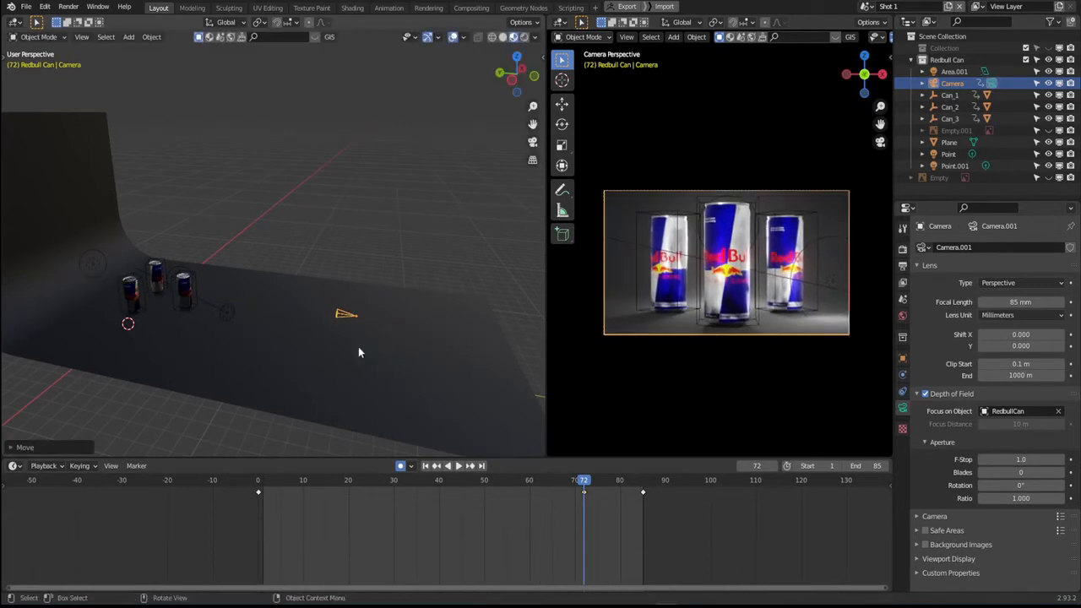
- At frame 85, move the camera along the Y axis a little over 4 m closer to the cans
{"action": "key", "text": "space"}
{"action": "key", "text": "space"}
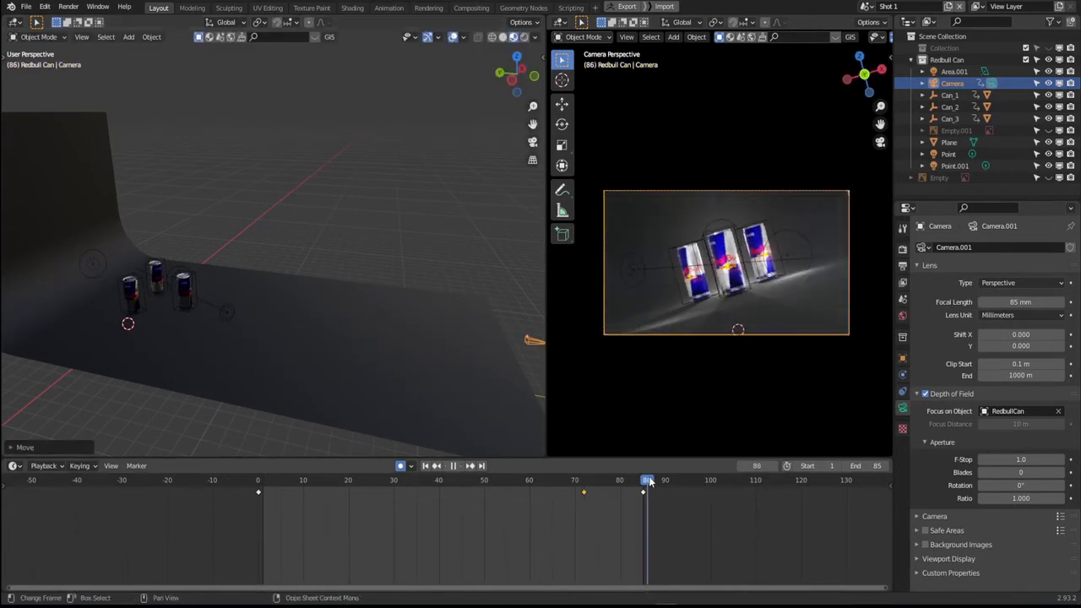
{"action": "key", "text": "g"}
{"action": "key", "text": "y"}
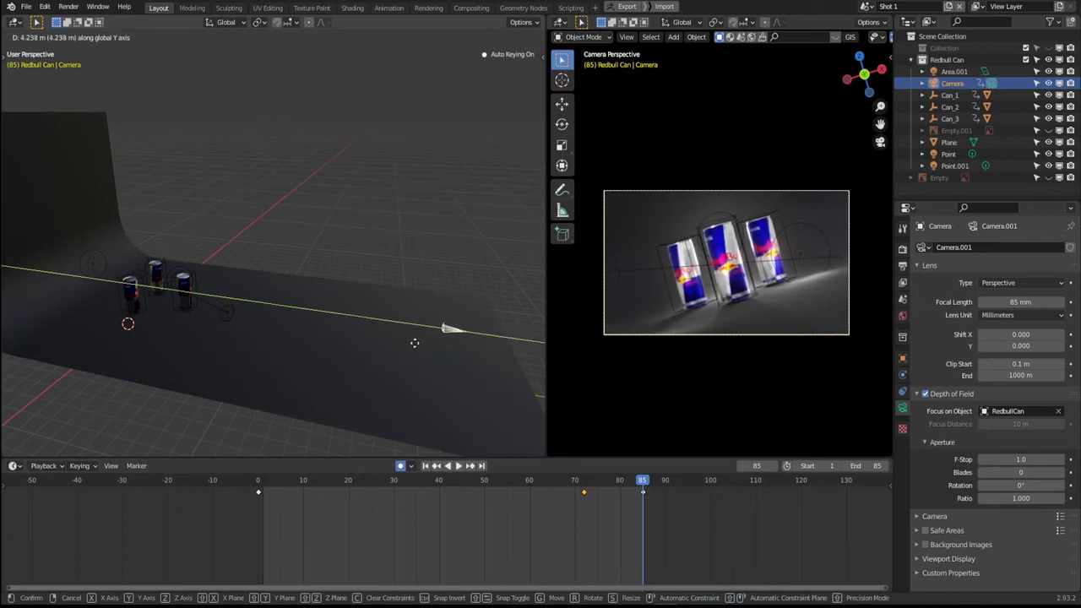
{"action": "left_click", "coordinate": [412, 342]}
- Play back and scrub the animation, and render frame 60 to check the camera framing
{"action": "key", "text": "space"}
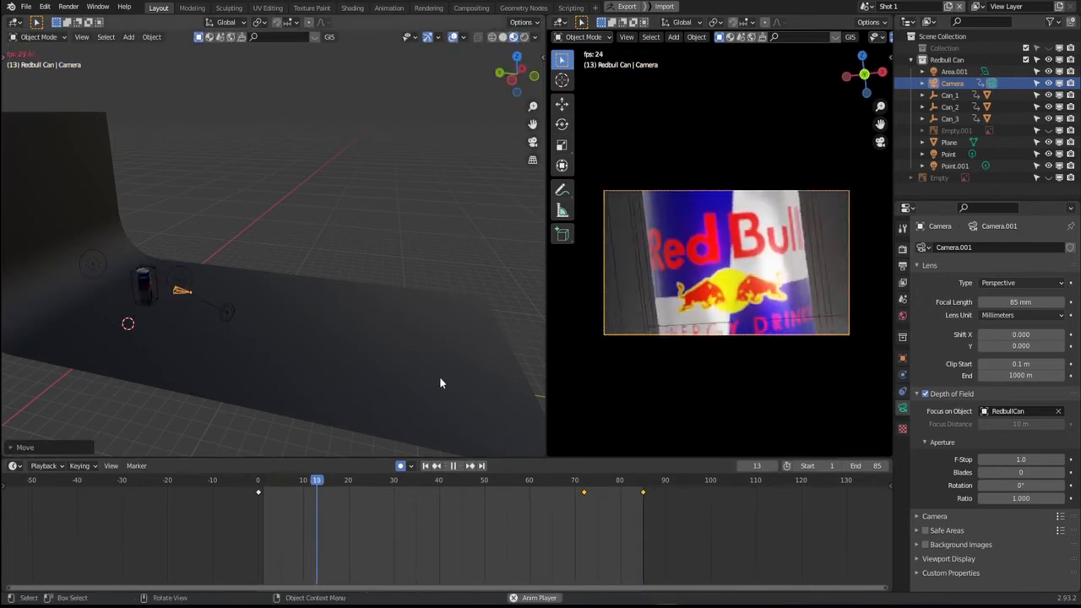
{"action": "key", "text": "space"}
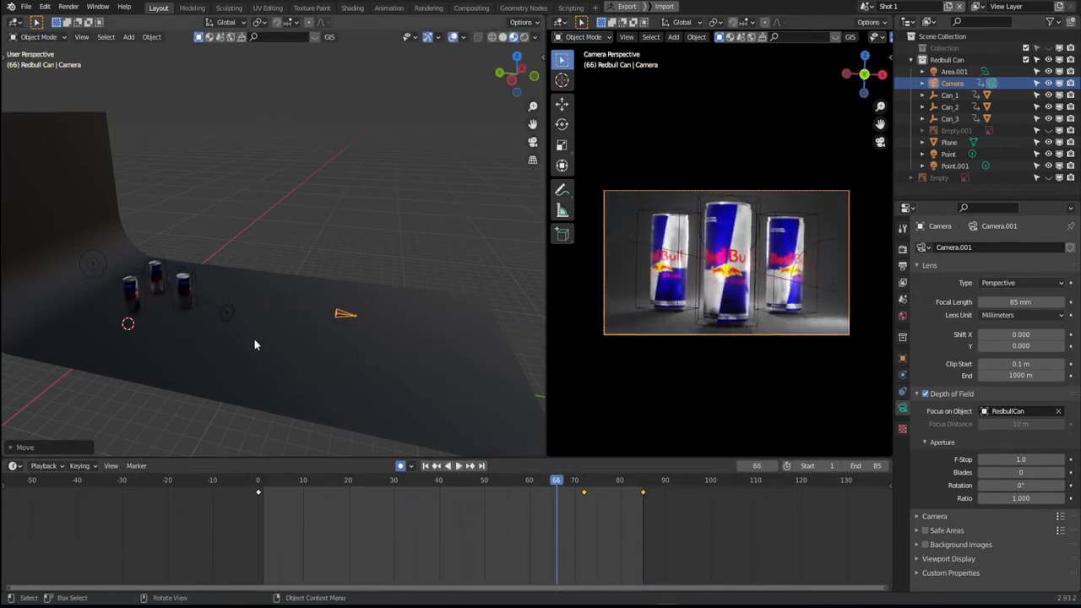
{"action": "left_click", "coordinate": [457, 479]}
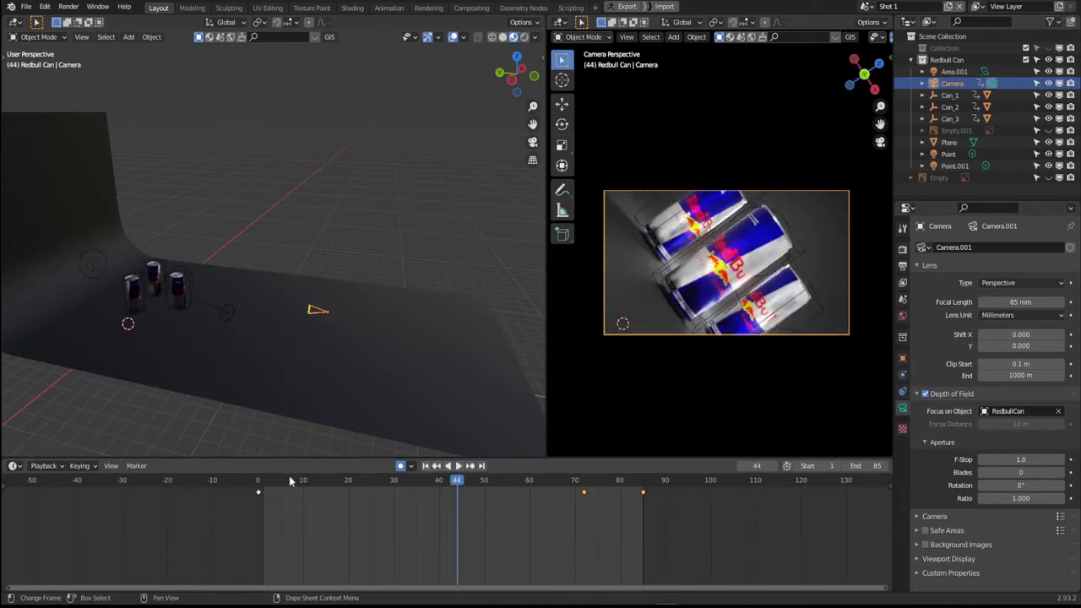
{"action": "left_click_drag", "start_coordinate": [289, 480], "coordinate": [531, 498]}
{"action": "key", "text": "F12"}
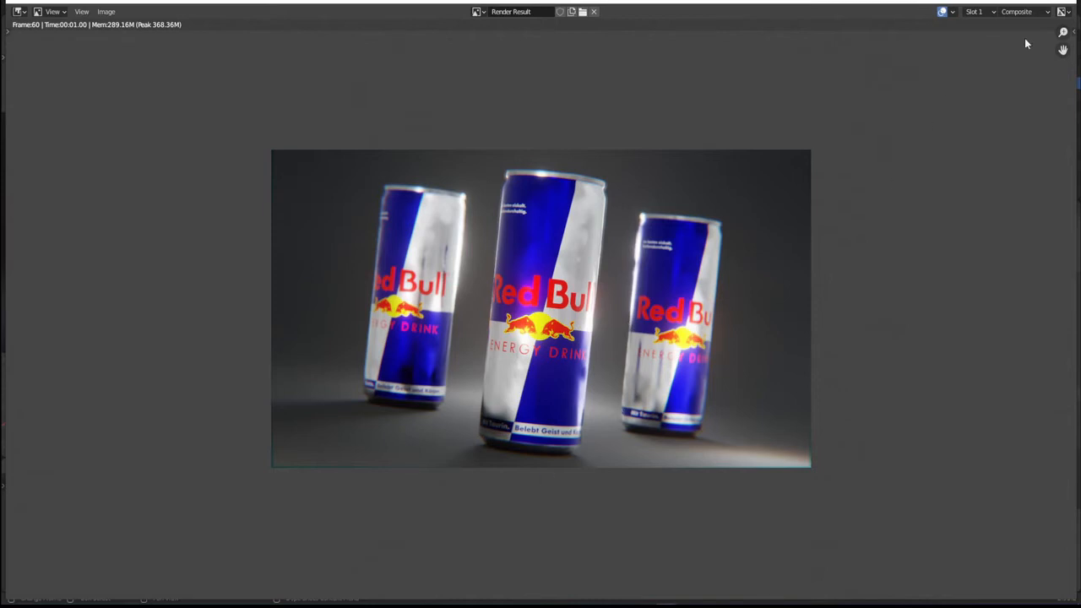
{"action": "left_click", "coordinate": [1065, 5]}
- Select the front can, open the Shading workspace, and frame the cans up close
{"action": "middle_click_drag", "start_coordinate": [172, 308], "coordinate": [360, 299], "text": "shift"}
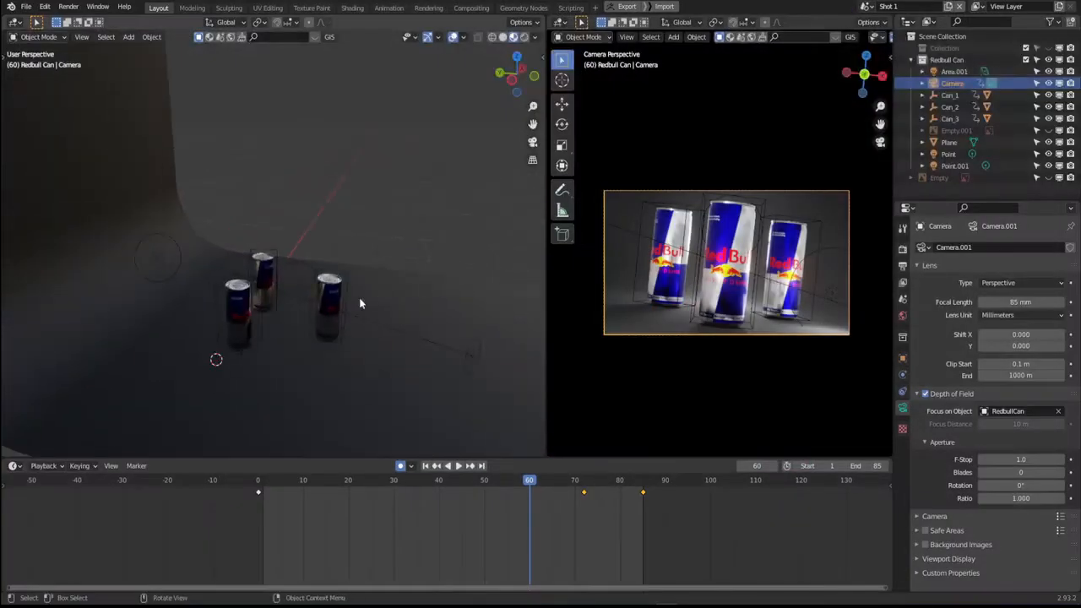
{"action": "scroll", "coordinate": [353, 313], "scroll_direction": "up", "scroll_amount": 3}
{"action": "middle_click_drag", "start_coordinate": [346, 338], "coordinate": [328, 304], "text": "shift"}
{"action": "left_click", "coordinate": [375, 308]}
{"action": "middle_click_drag", "start_coordinate": [389, 325], "coordinate": [139, 205]}
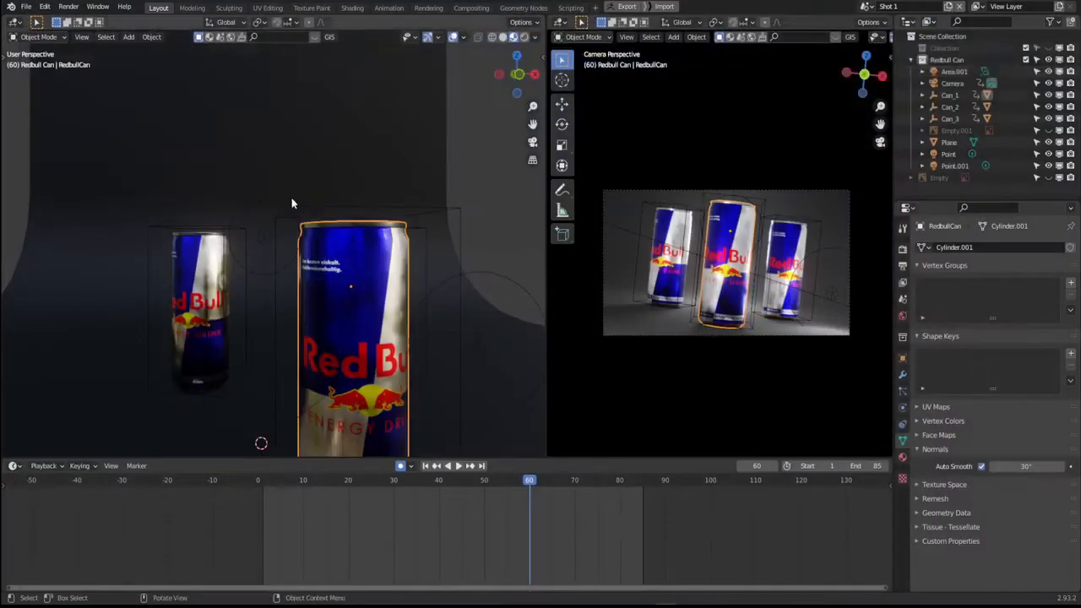
{"action": "left_click", "coordinate": [359, 8]}
{"action": "middle_click_drag", "start_coordinate": [532, 265], "coordinate": [684, 208]}
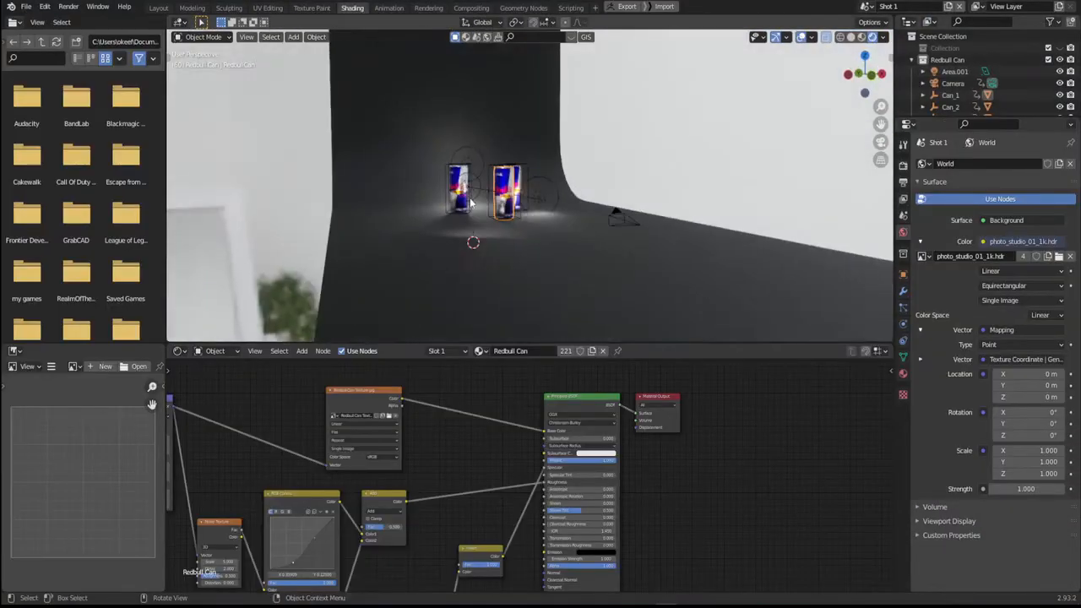
{"action": "scroll", "coordinate": [522, 221], "scroll_direction": "up", "scroll_amount": 7}
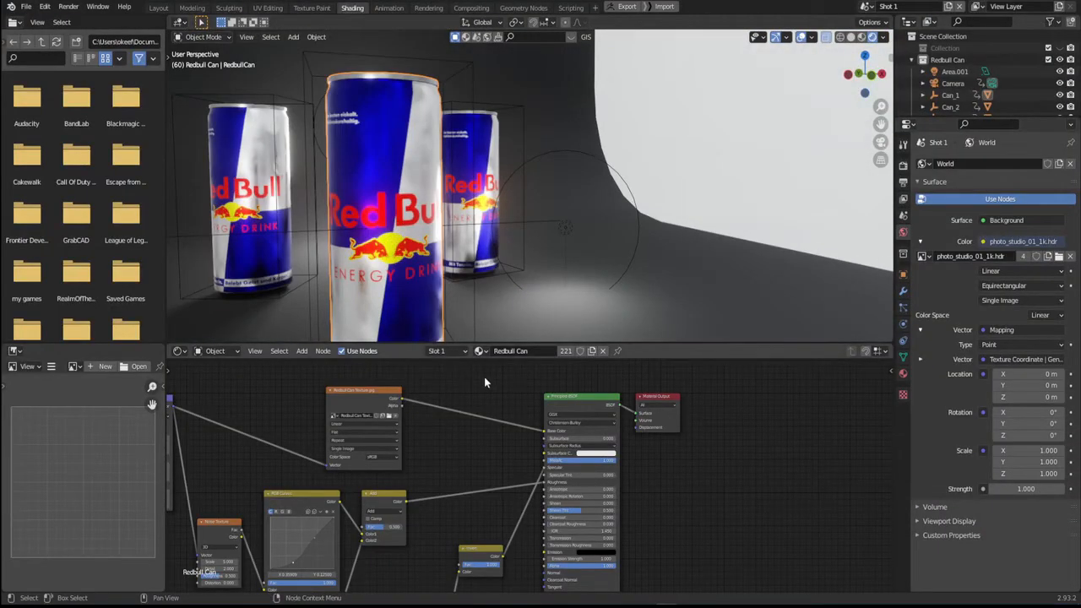
- In the Redbull Can material, disconnect the Invert node from the Principled BSDF's Specular input and render the frame to check it
{"action": "left_click", "coordinate": [447, 353]}
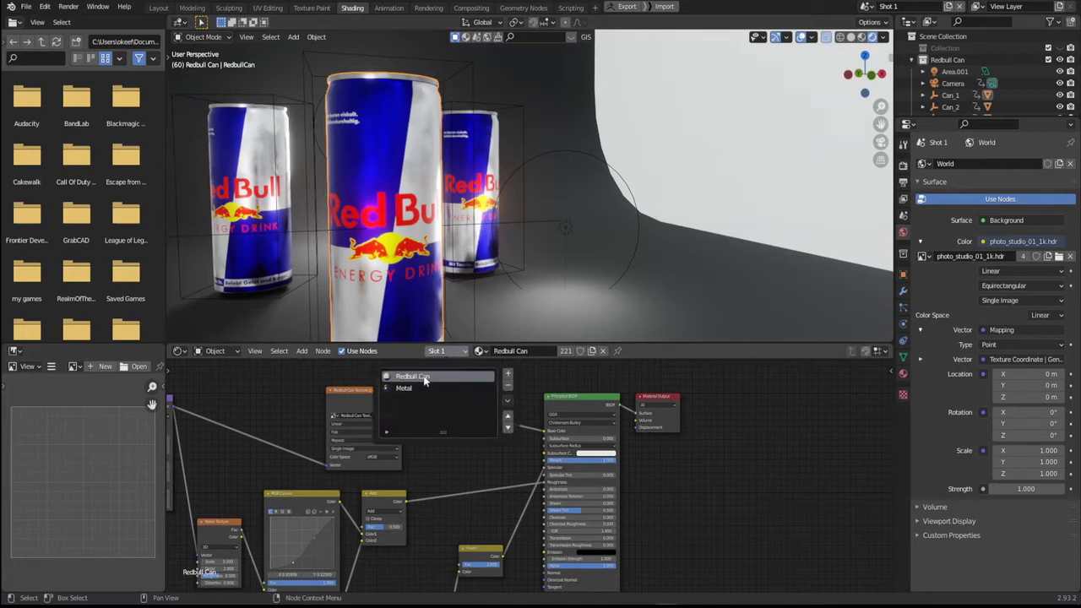
{"action": "middle_click_drag", "start_coordinate": [497, 459], "coordinate": [567, 417]}
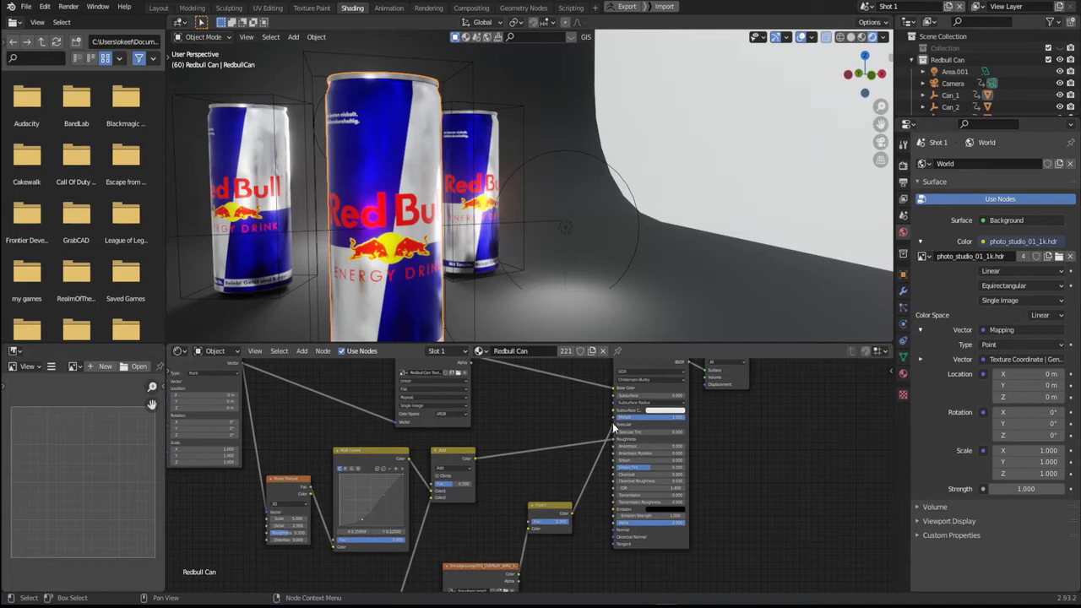
{"action": "left_click_drag", "start_coordinate": [612, 424], "coordinate": [578, 426]}
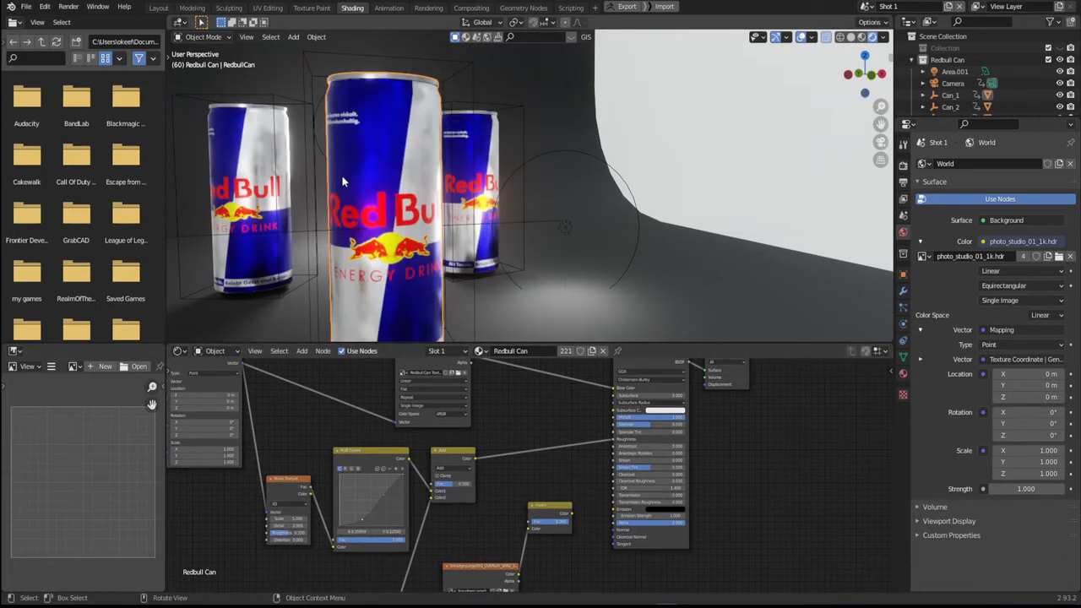
{"action": "key", "text": "F12"}
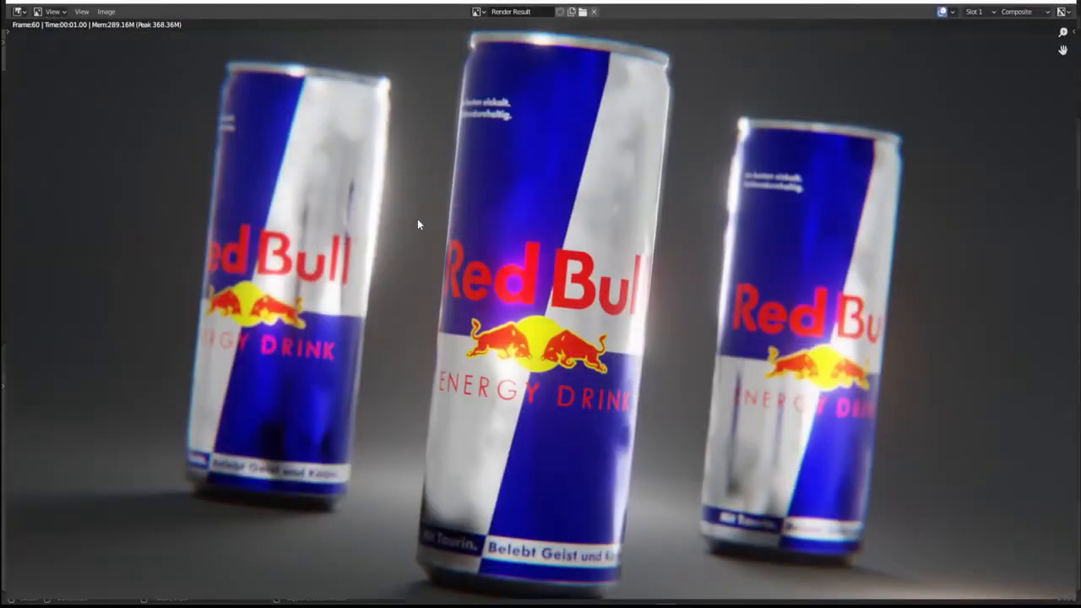
{"action": "key", "text": "Escape"}
- Detach the link from the Add node's Color2 input and reconnect it to the same input
{"action": "mouse_move", "coordinate": [546, 463]}
{"action": "middle_mouse_down"}
{"action": "mouse_move", "coordinate": [564, 462]}
{"action": "mouse_move", "coordinate": [581, 426]}
{"action": "mouse_move", "coordinate": [605, 488]}
{"action": "middle_mouse_up"}
{"action": "scroll", "coordinate": [532, 473], "scroll_direction": "up", "scroll_amount": 1}
{"action": "scroll", "coordinate": [588, 442], "scroll_direction": "up", "scroll_amount": 3}
{"action": "middle_click_drag", "start_coordinate": [532, 512], "coordinate": [504, 518]}
{"action": "scroll", "coordinate": [478, 517], "scroll_direction": "up", "scroll_amount": 3}
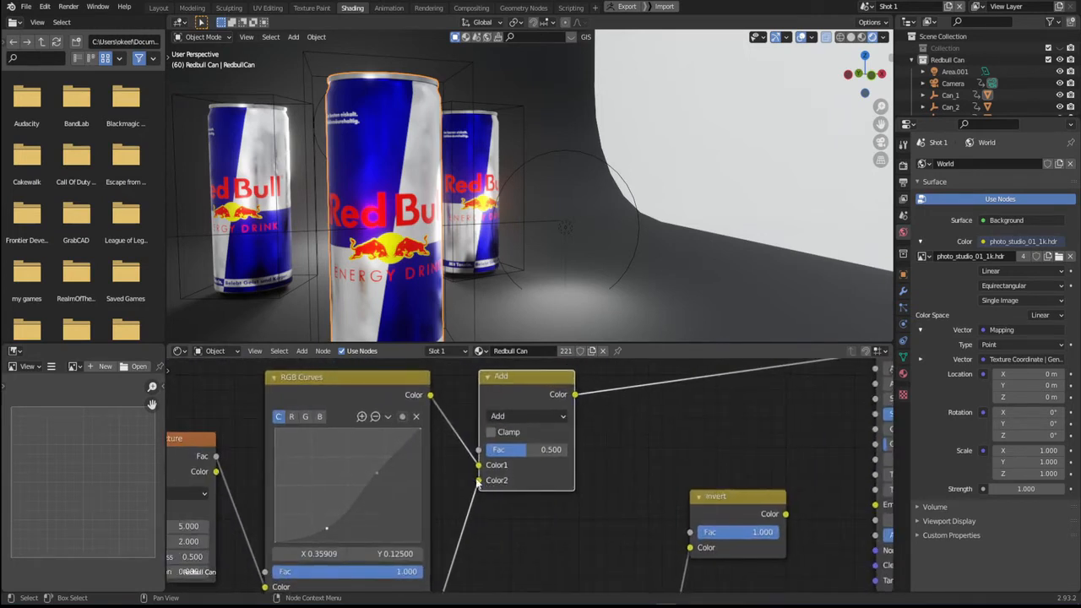
{"action": "mouse_move", "coordinate": [478, 480]}
{"action": "left_mouse_down"}
{"action": "mouse_move", "coordinate": [455, 481]}
{"action": "mouse_move", "coordinate": [478, 480]}
{"action": "left_mouse_up"}
- Bring up the render result to examine the cans with the changed material
{"action": "scroll", "coordinate": [557, 466], "scroll_direction": "down", "scroll_amount": 2}
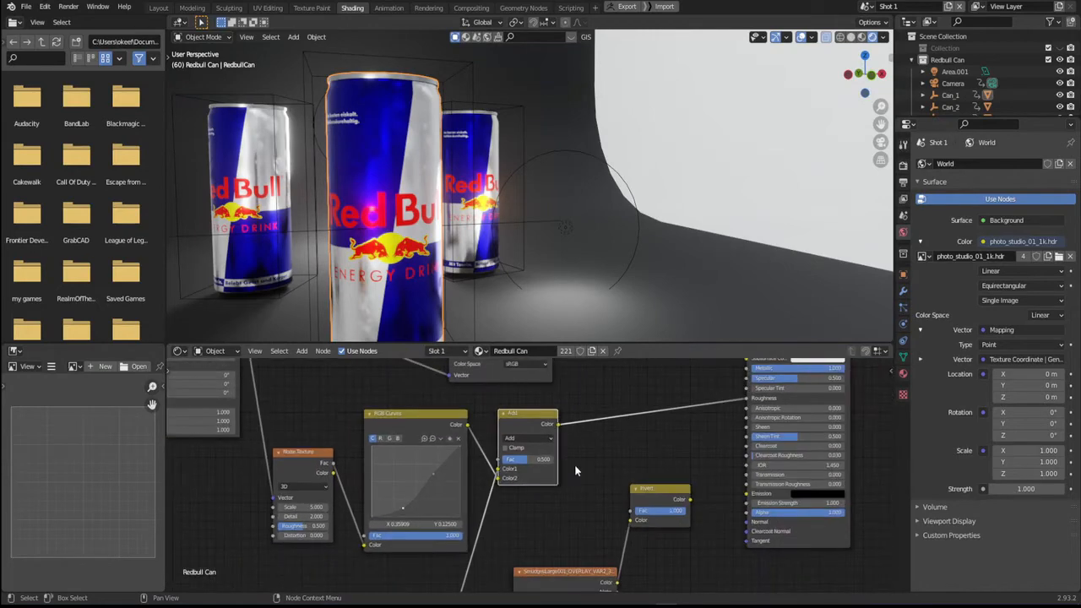
{"action": "middle_click_drag", "start_coordinate": [574, 463], "coordinate": [540, 449]}
{"action": "scroll", "coordinate": [473, 461], "scroll_direction": "down", "scroll_amount": 2}
{"action": "key", "text": "F11"}
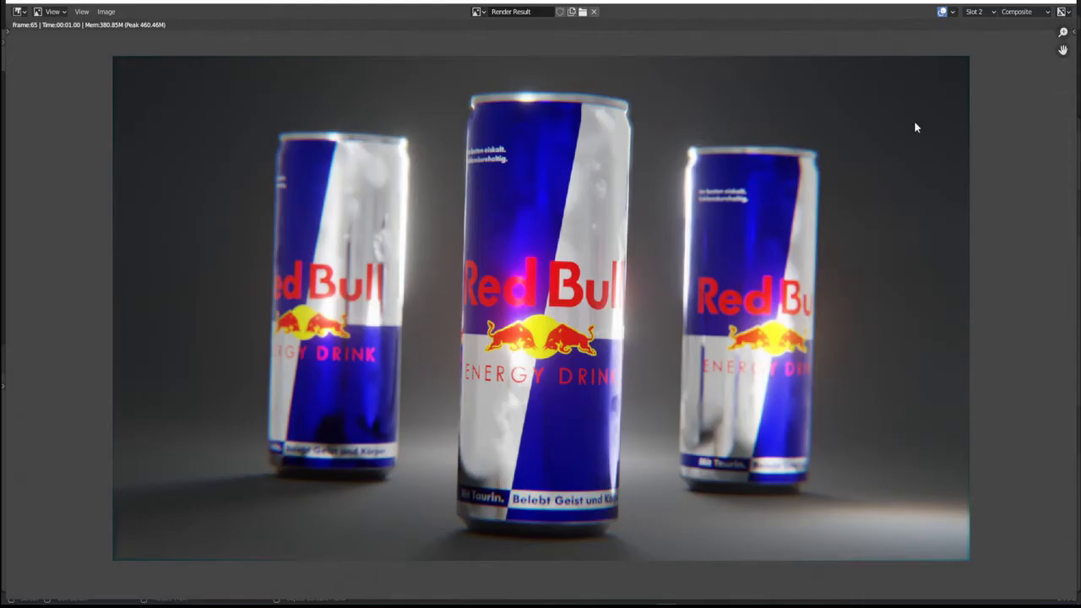
- Close the render result, select the backdrop plane and lower its Principled BSDF Roughness to 0.595
{"action": "left_click", "coordinate": [1063, 3]}
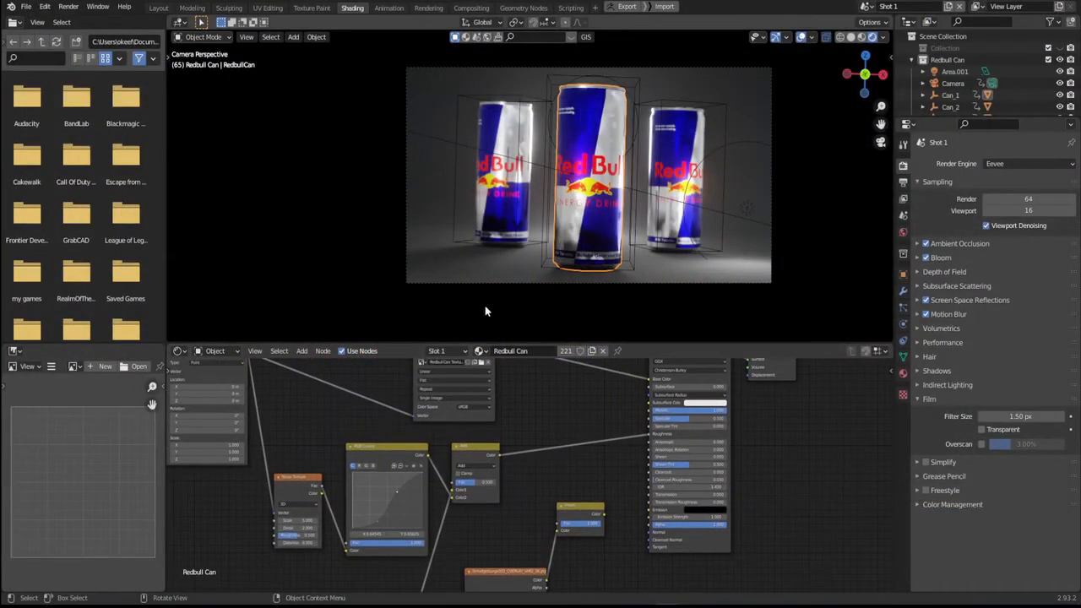
{"action": "left_click", "coordinate": [459, 279]}
{"action": "scroll", "coordinate": [430, 465], "scroll_direction": "up", "scroll_amount": 3}
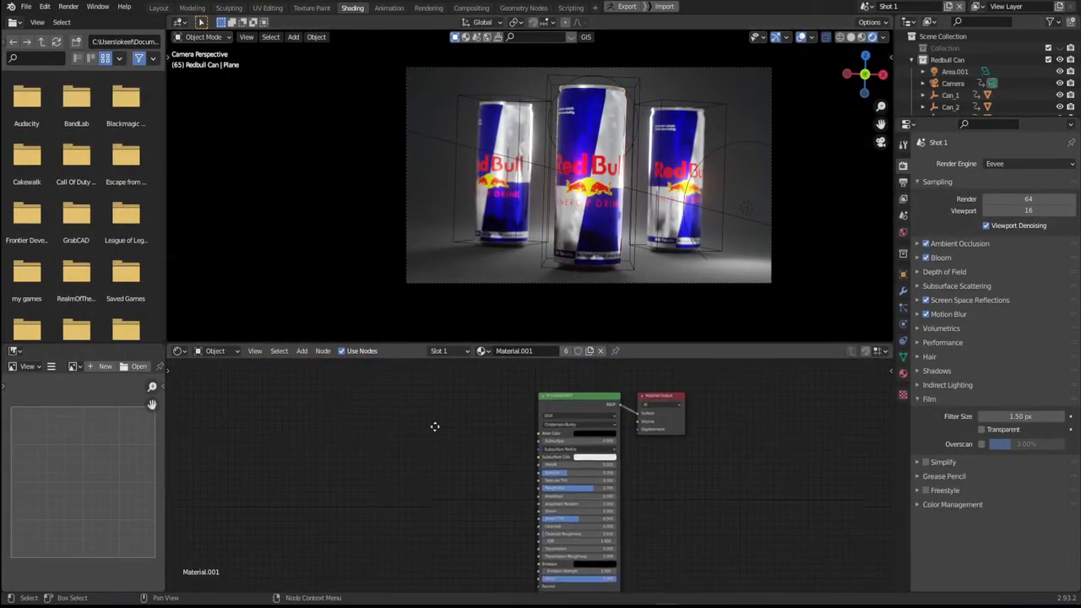
{"action": "scroll", "coordinate": [427, 467], "scroll_direction": "up", "scroll_amount": 1}
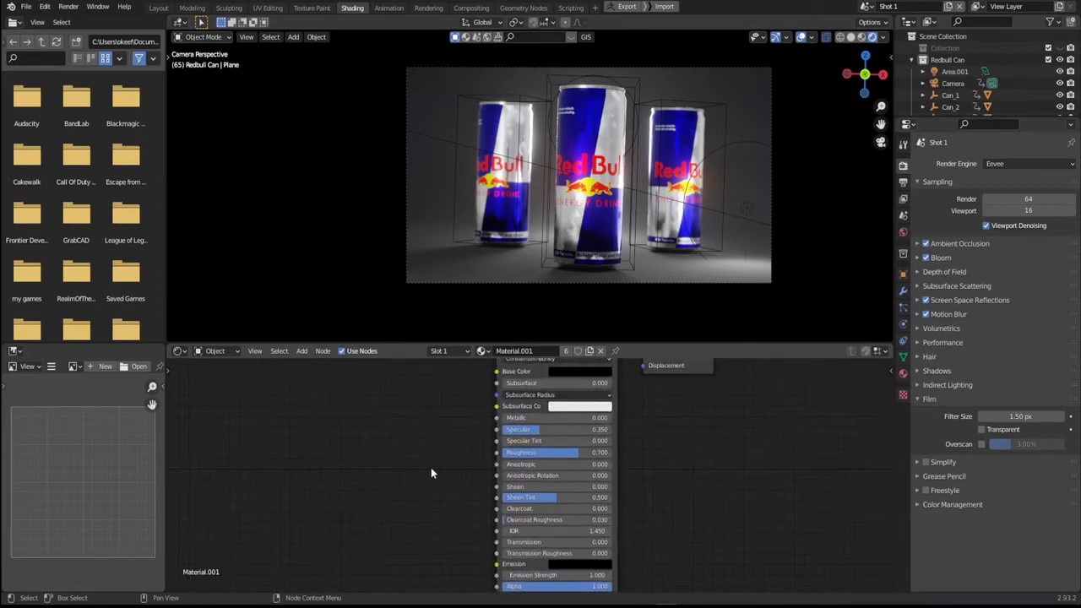
{"action": "left_click_drag", "start_coordinate": [584, 453], "coordinate": [569, 453]}
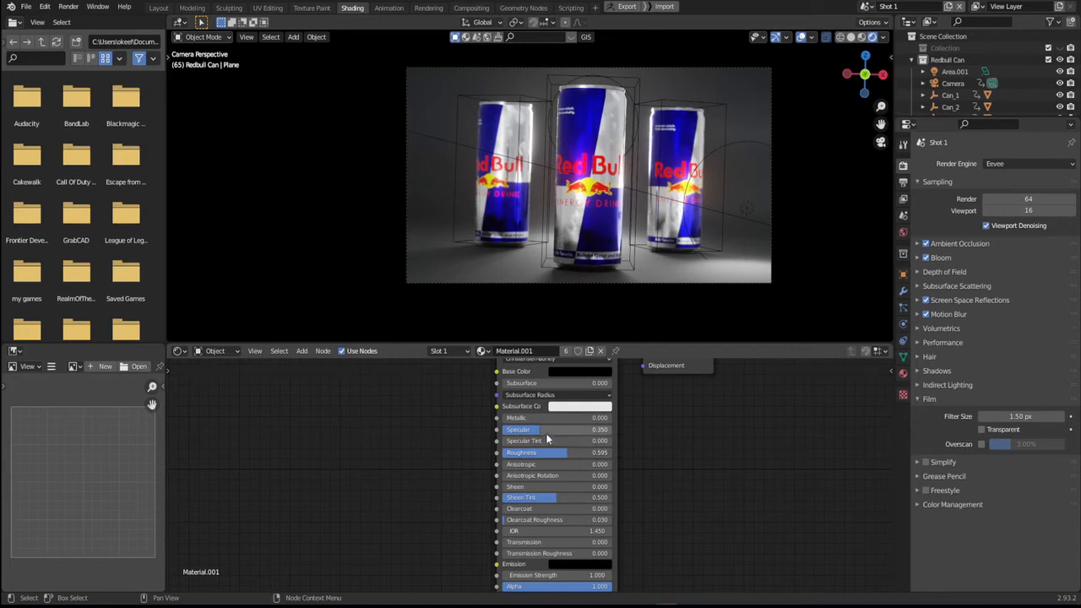
{"action": "middle_click_drag", "start_coordinate": [548, 439], "coordinate": [532, 447]}
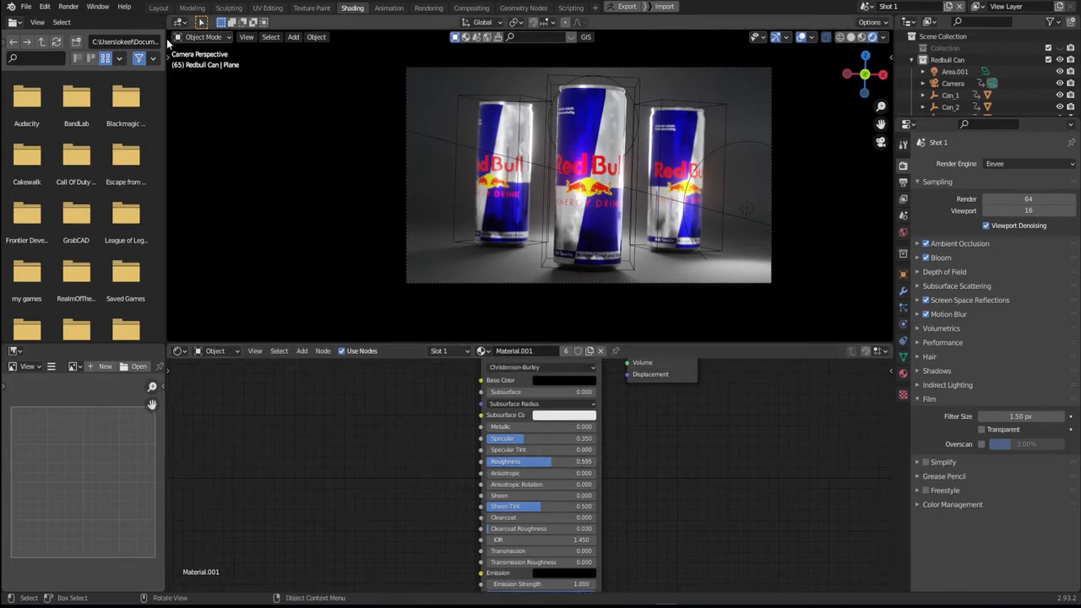
- Return to the Layout workspace and examine the backdrop scene and the Eevee render settings, including the Depth of Field options
{"action": "left_click", "coordinate": [158, 8]}
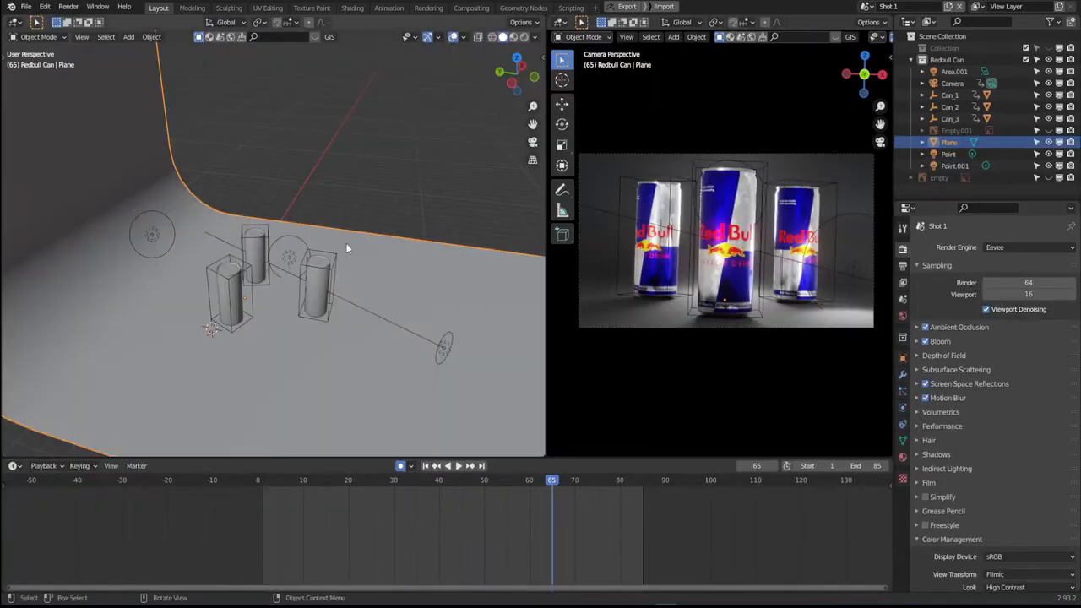
{"action": "mouse_move", "coordinate": [345, 245]}
{"action": "middle_mouse_down"}
{"action": "mouse_move", "coordinate": [262, 272]}
{"action": "mouse_move", "coordinate": [316, 290]}
{"action": "mouse_move", "coordinate": [223, 285]}
{"action": "mouse_move", "coordinate": [374, 345]}
{"action": "middle_mouse_up"}
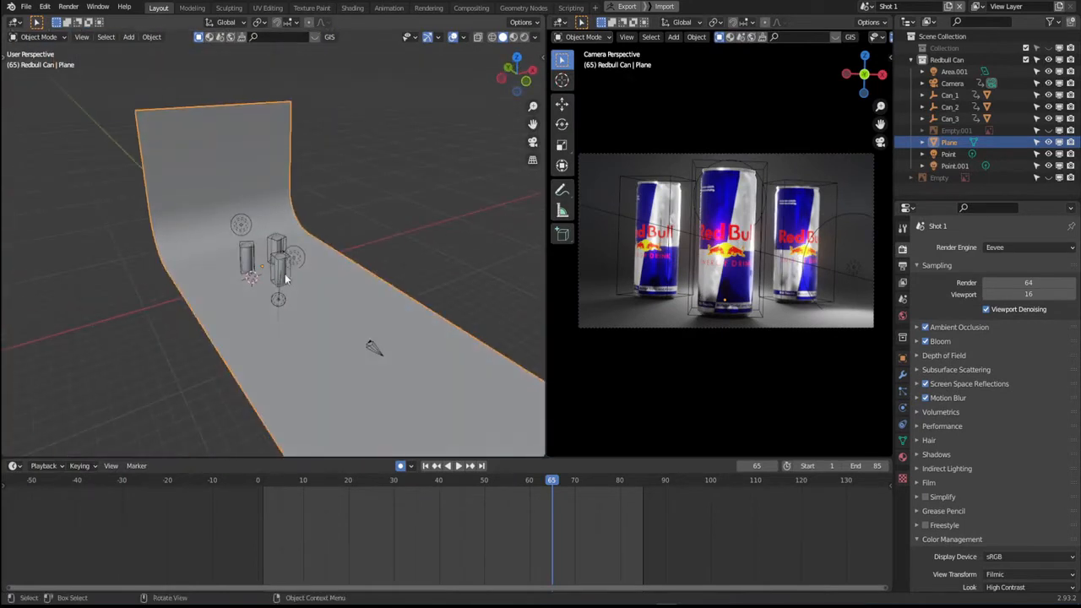
{"action": "scroll", "coordinate": [350, 319], "scroll_direction": "up", "scroll_amount": 3}
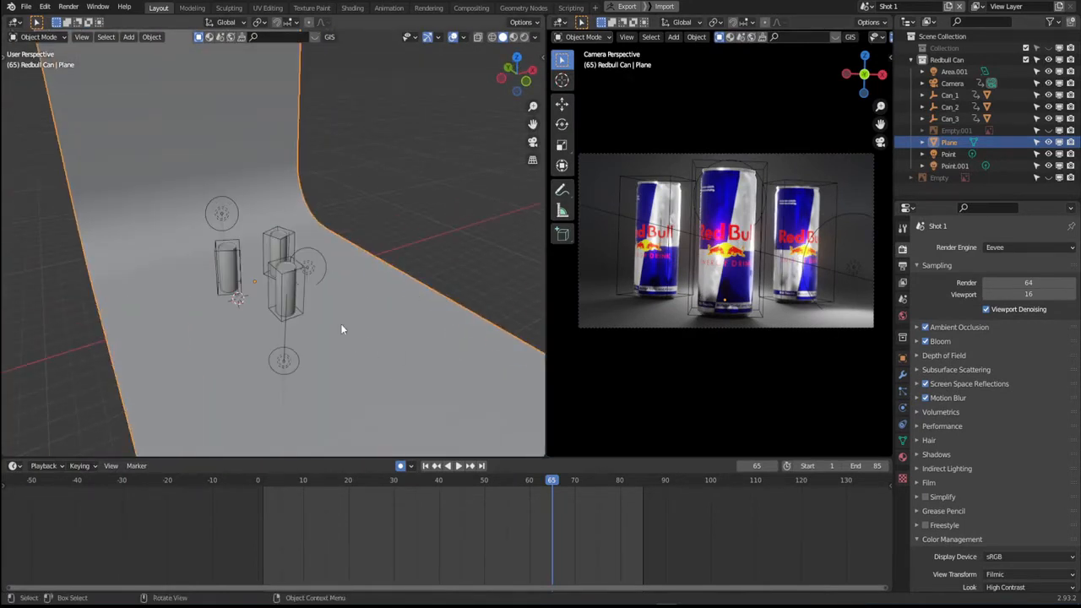
{"action": "middle_click_drag", "start_coordinate": [368, 309], "coordinate": [342, 319]}
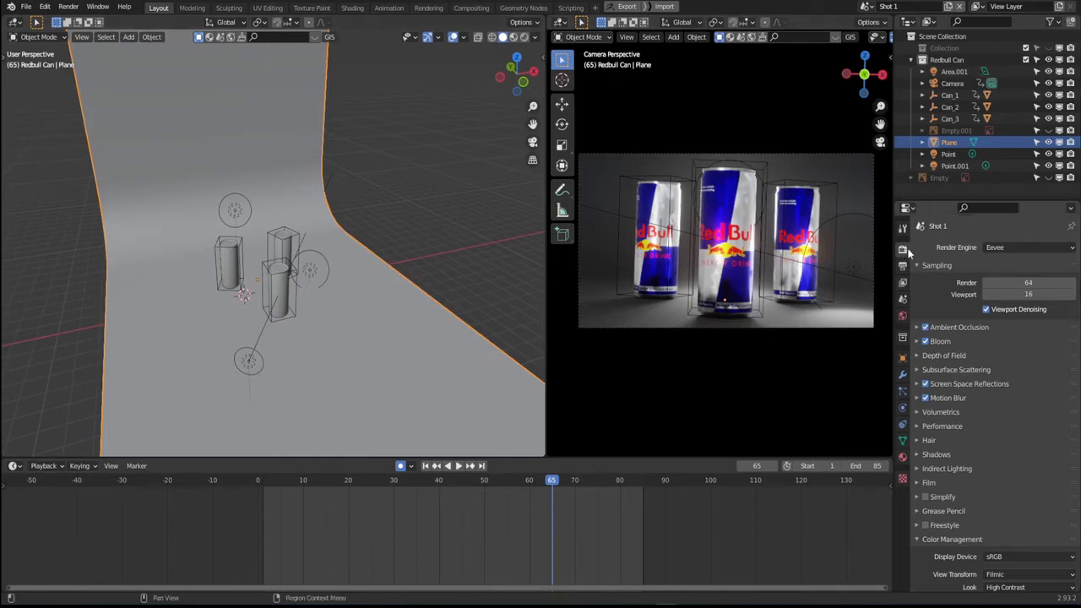
{"action": "scroll", "coordinate": [966, 332], "scroll_direction": "down", "scroll_amount": 3}
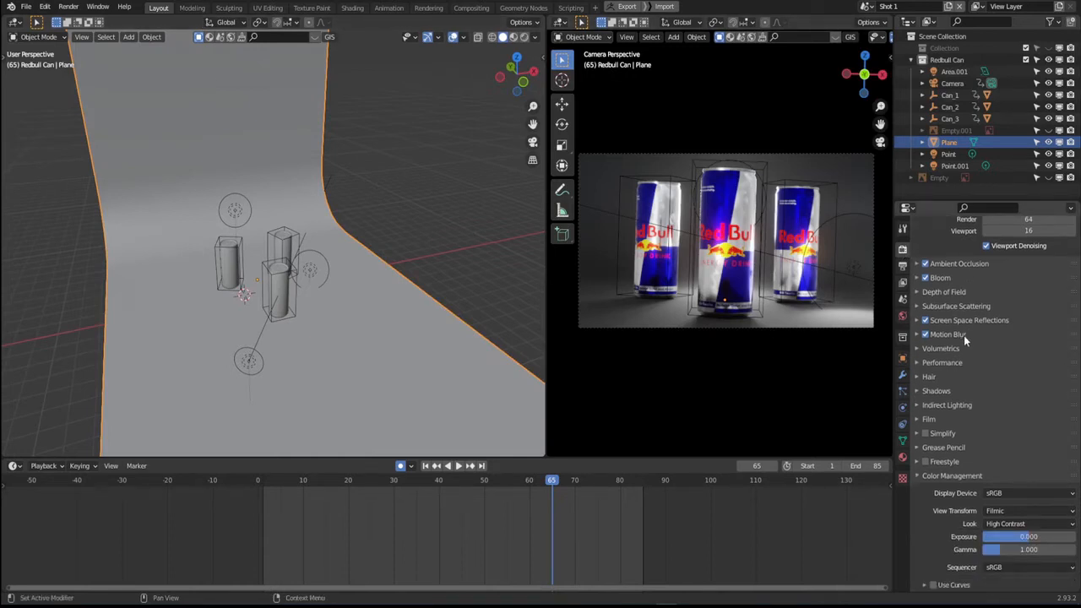
{"action": "scroll", "coordinate": [964, 335], "scroll_direction": "up", "scroll_amount": 3}
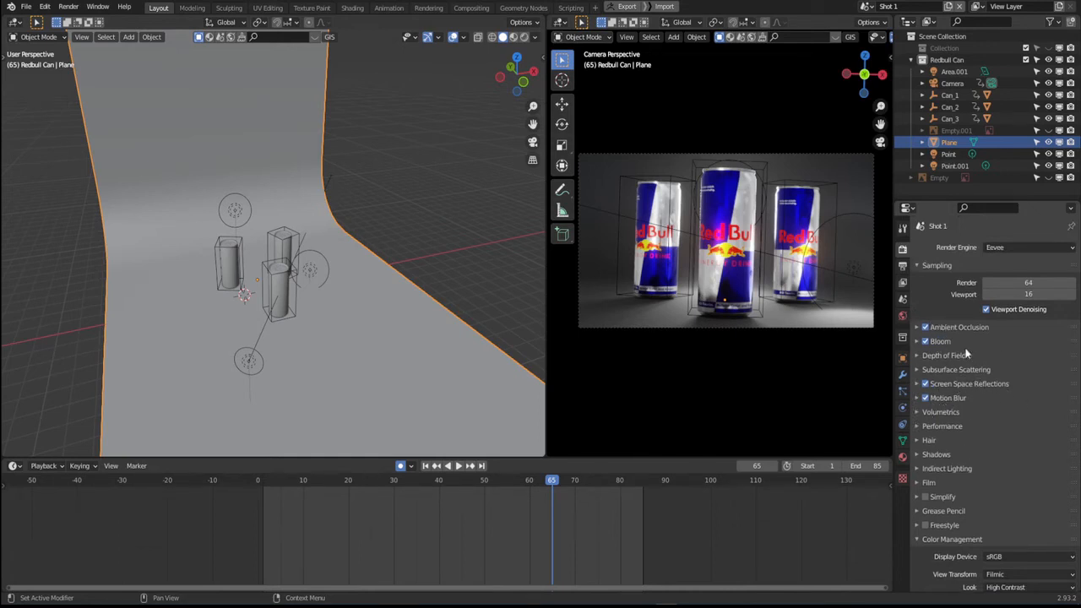
{"action": "left_click", "coordinate": [917, 356]}
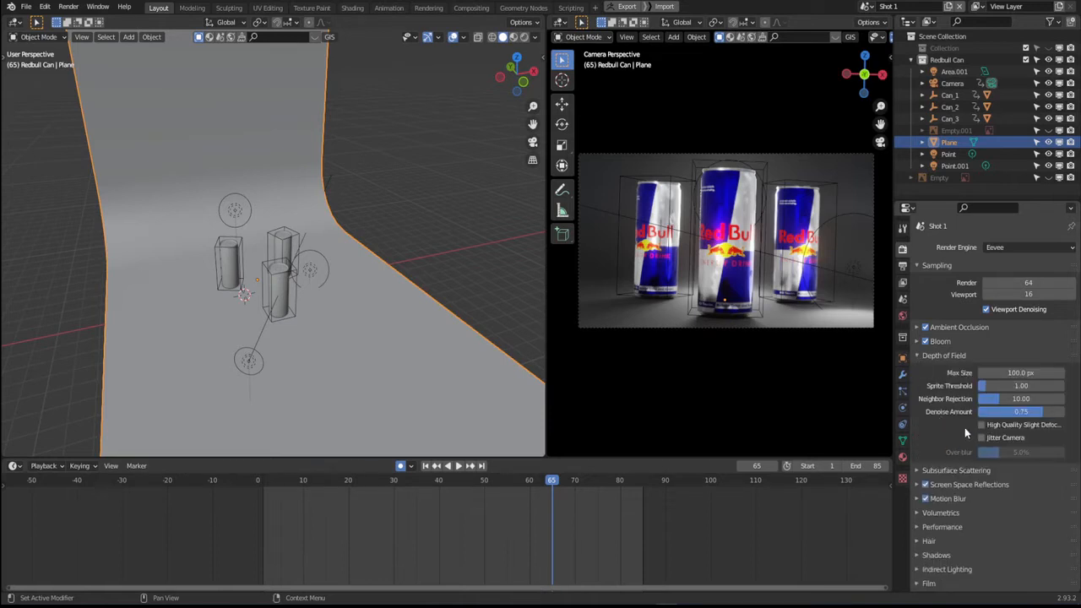
{"action": "left_click", "coordinate": [919, 358]}
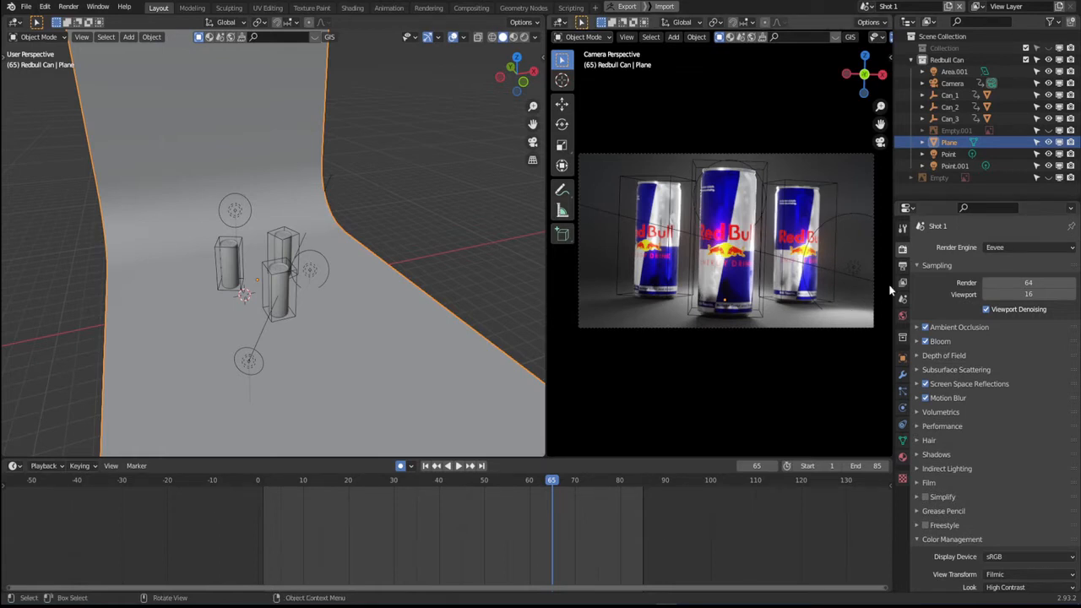
- Compare the Very Low Contrast and Medium High Contrast color management looks, finishing on High Contrast
{"action": "scroll", "coordinate": [926, 364], "scroll_direction": "down", "scroll_amount": 2}
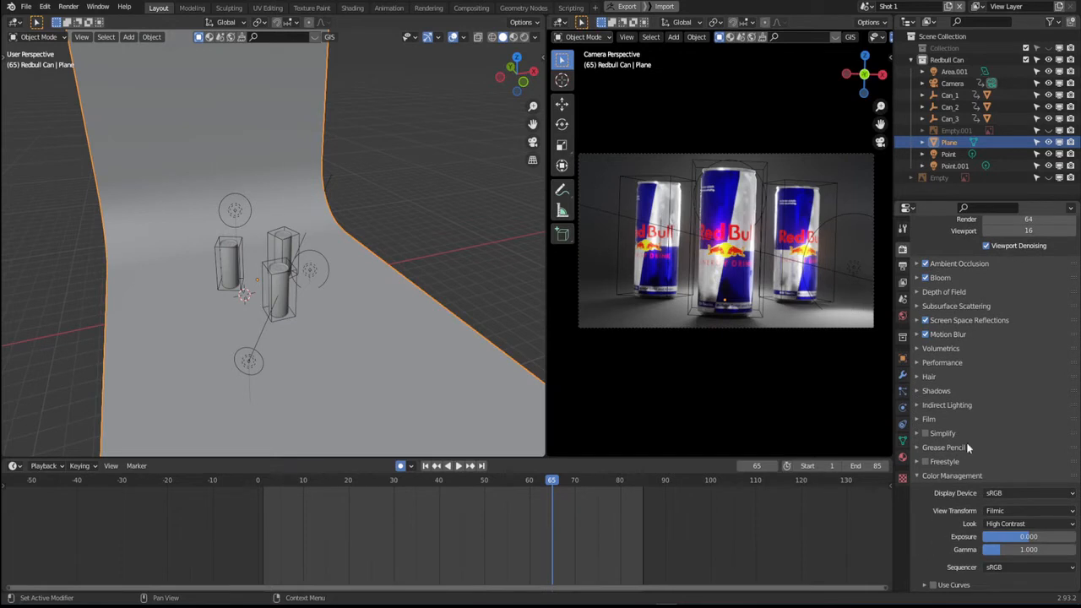
{"action": "left_click", "coordinate": [1024, 525]}
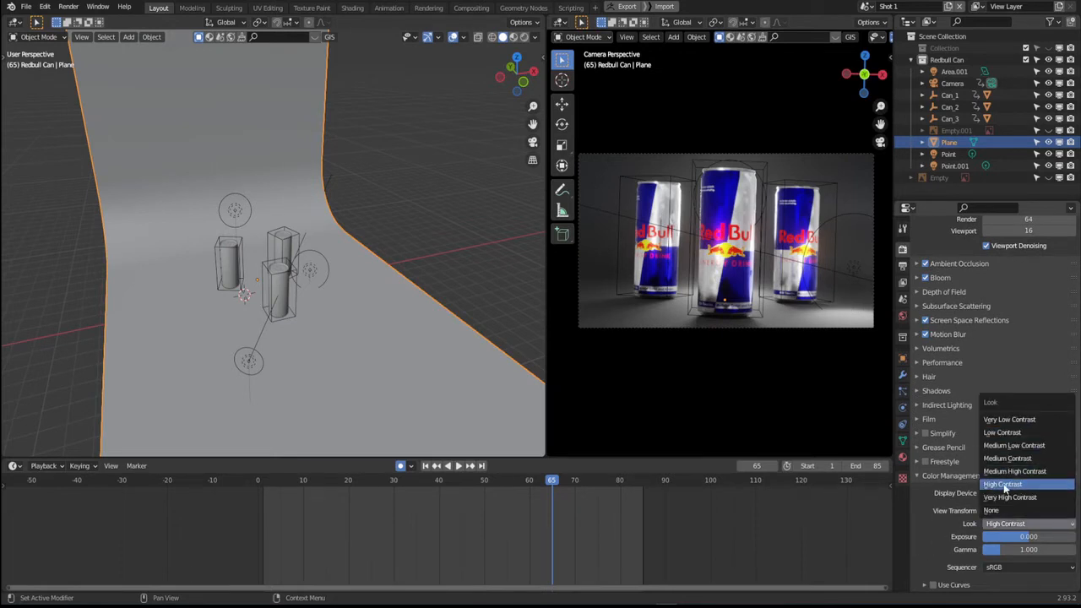
{"action": "left_click", "coordinate": [1018, 421]}
{"action": "left_click", "coordinate": [1022, 524]}
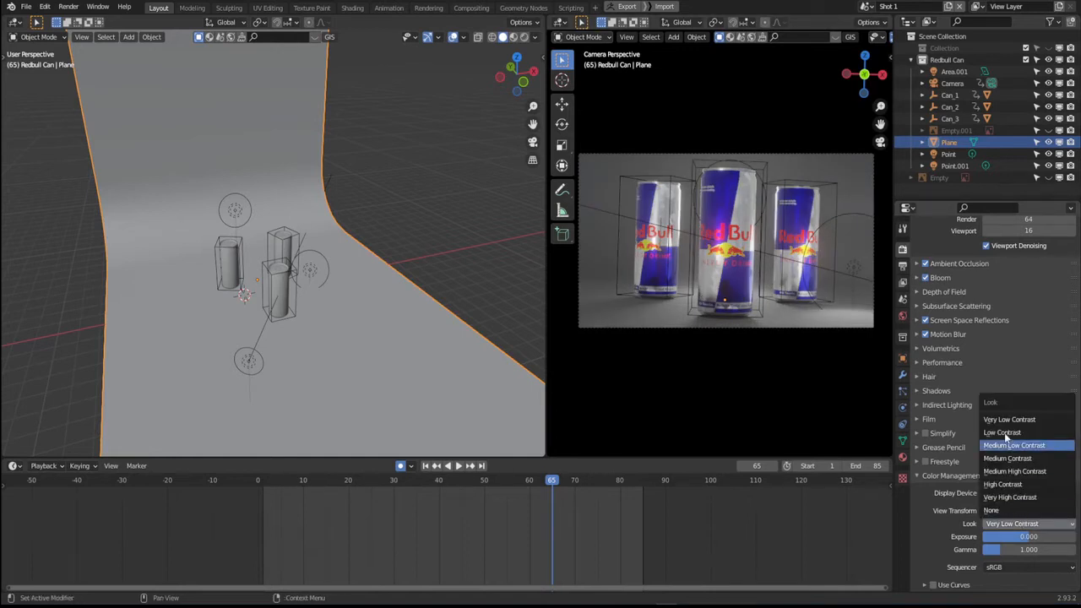
{"action": "left_click", "coordinate": [1015, 471]}
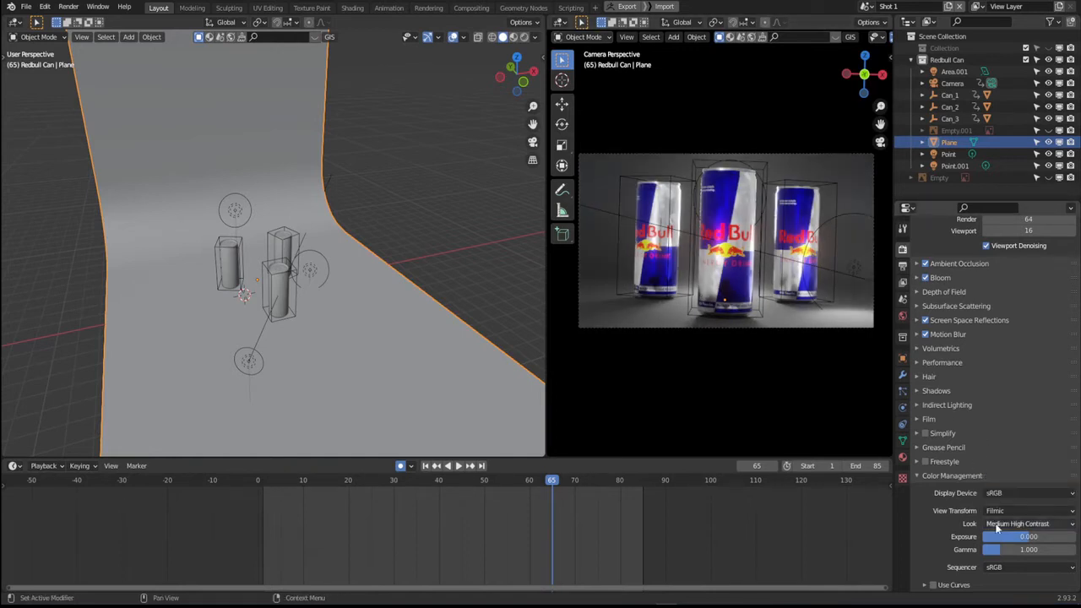
{"action": "left_click", "coordinate": [1022, 523]}
{"action": "left_click", "coordinate": [1004, 484]}
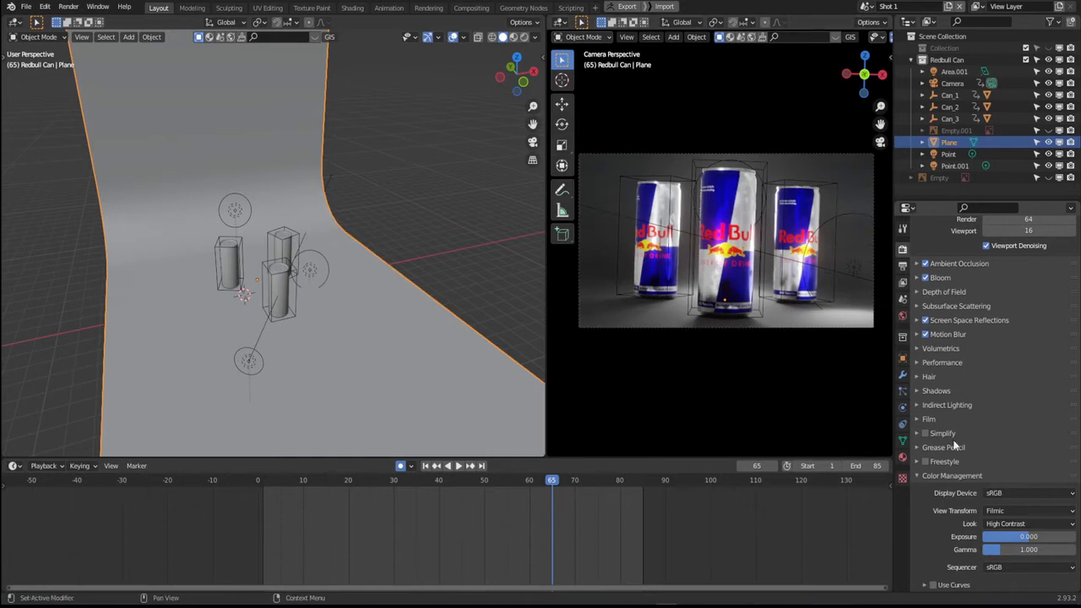
{"action": "left_click_drag", "start_coordinate": [988, 537], "coordinate": [1019, 558]}
{"action": "scroll", "coordinate": [934, 554], "scroll_direction": "up", "scroll_amount": 3}
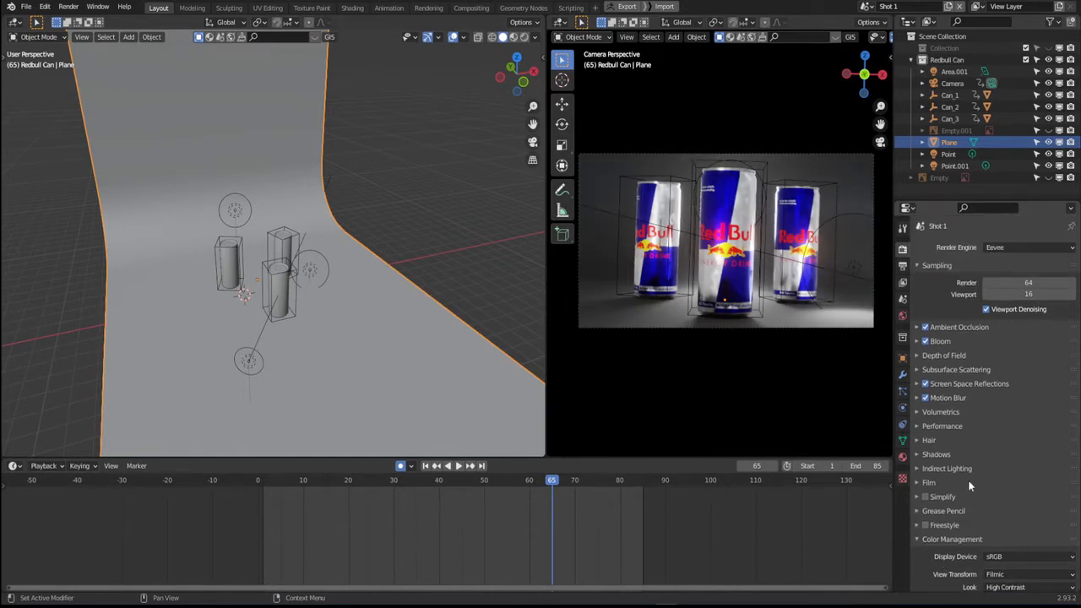
- Review Shot 1's output settings for resolution, frame range, save path and file format, and look up the render commands
{"action": "left_click", "coordinate": [903, 266]}
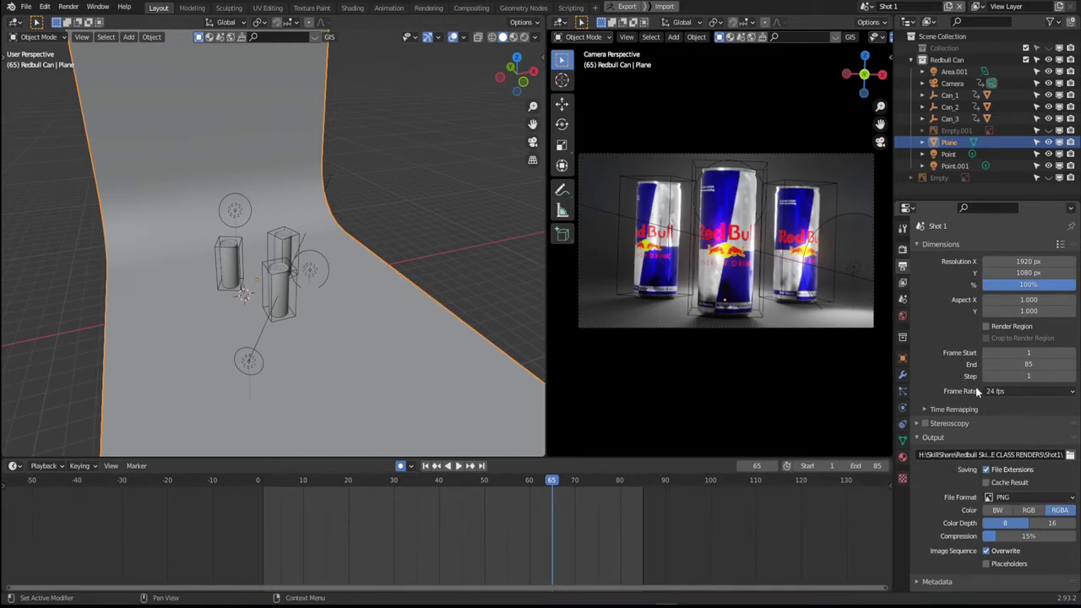
{"action": "scroll", "coordinate": [937, 482], "scroll_direction": "down", "scroll_amount": 1}
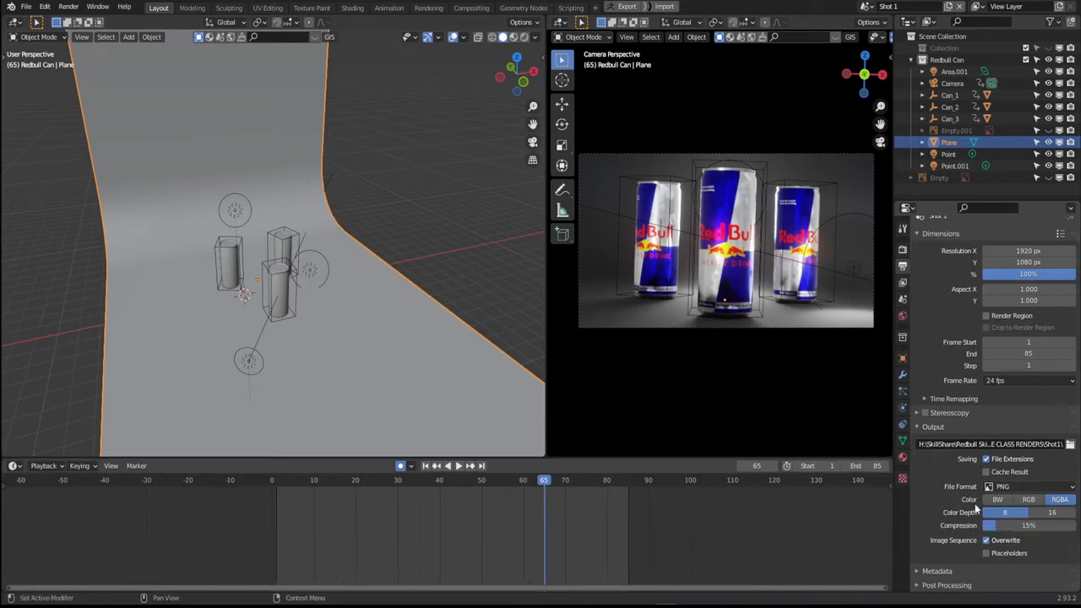
{"action": "scroll", "coordinate": [960, 556], "scroll_direction": "up", "scroll_amount": 1}
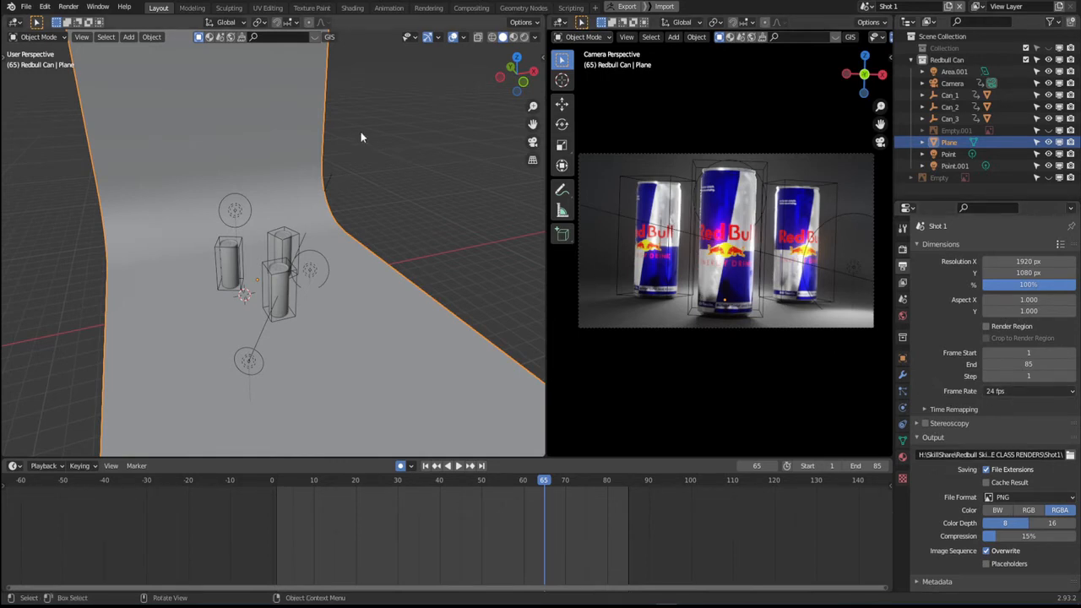
{"action": "left_click", "coordinate": [69, 6]}
{"action": "key", "text": "ctrl"}
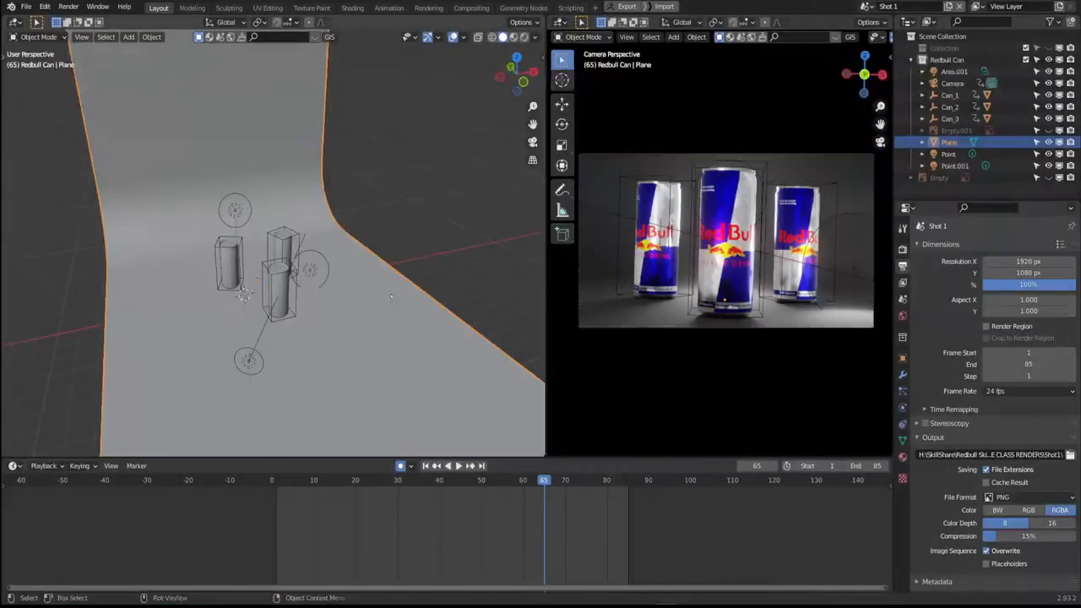
- Go to frame 73 and brighten the backdrop material's Base Color to a neutral grey in the Shading workspace
{"action": "mouse_move", "coordinate": [347, 253]}
{"action": "middle_mouse_down"}
{"action": "mouse_move", "coordinate": [379, 245]}
{"action": "mouse_move", "coordinate": [369, 268]}
{"action": "mouse_move", "coordinate": [357, 269]}
{"action": "mouse_move", "coordinate": [357, 255]}
{"action": "middle_mouse_up"}
{"action": "left_click_drag", "start_coordinate": [544, 484], "coordinate": [577, 492]}
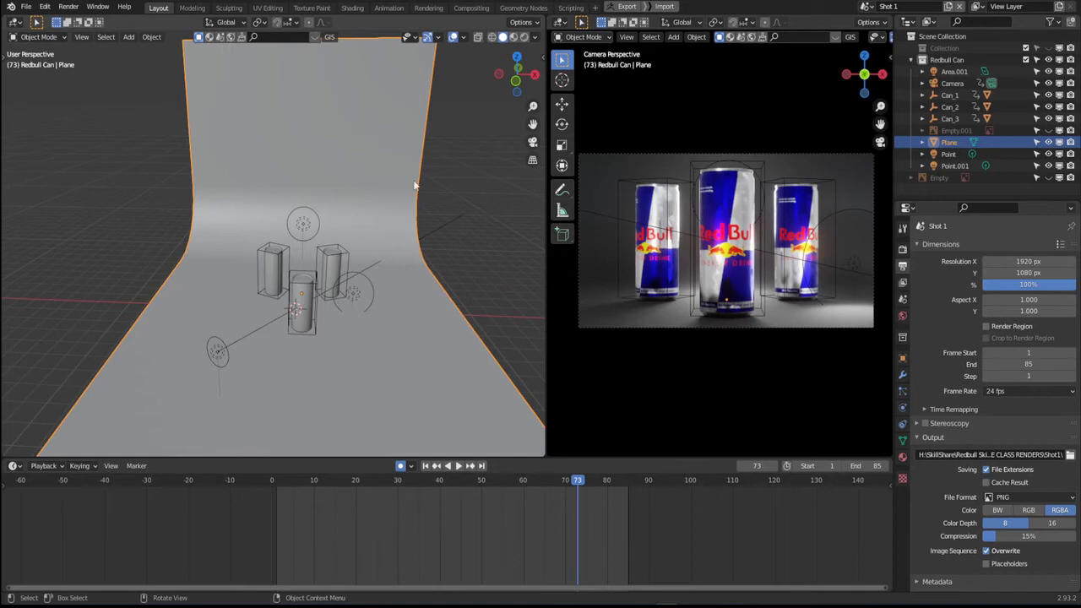
{"action": "left_click", "coordinate": [351, 7]}
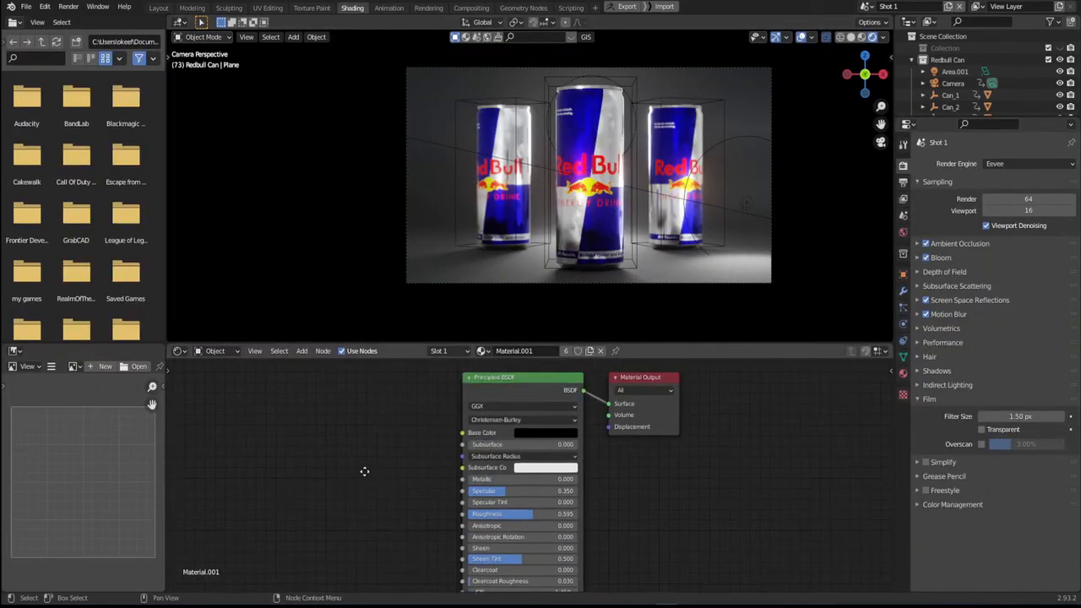
{"action": "left_click", "coordinate": [533, 445]}
{"action": "left_click", "coordinate": [535, 437]}
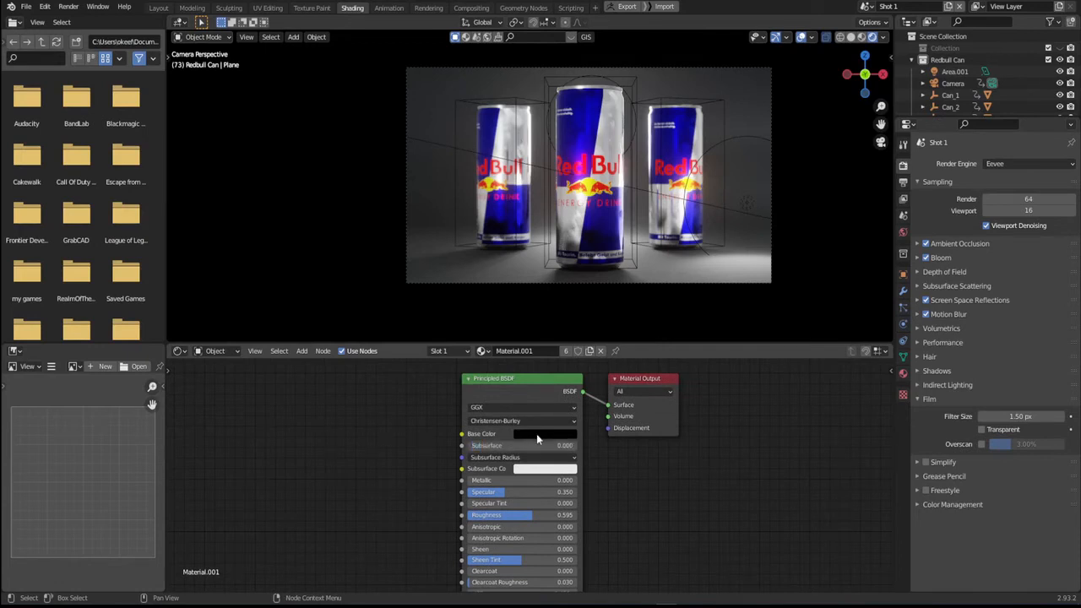
{"action": "left_click", "coordinate": [535, 435]}
{"action": "left_click", "coordinate": [548, 435]}
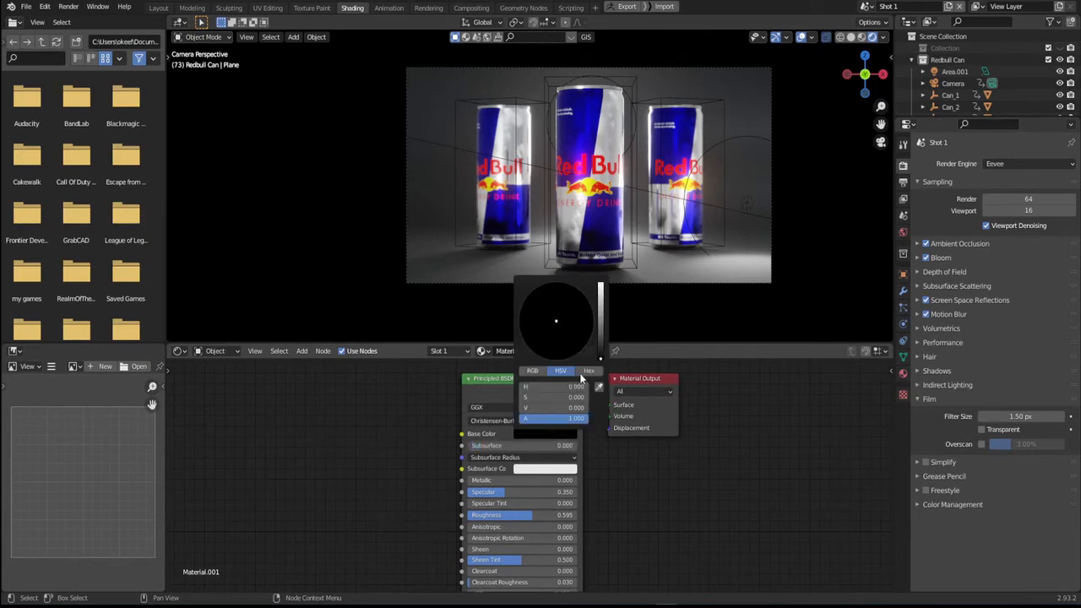
{"action": "left_click_drag", "start_coordinate": [600, 345], "coordinate": [601, 291]}
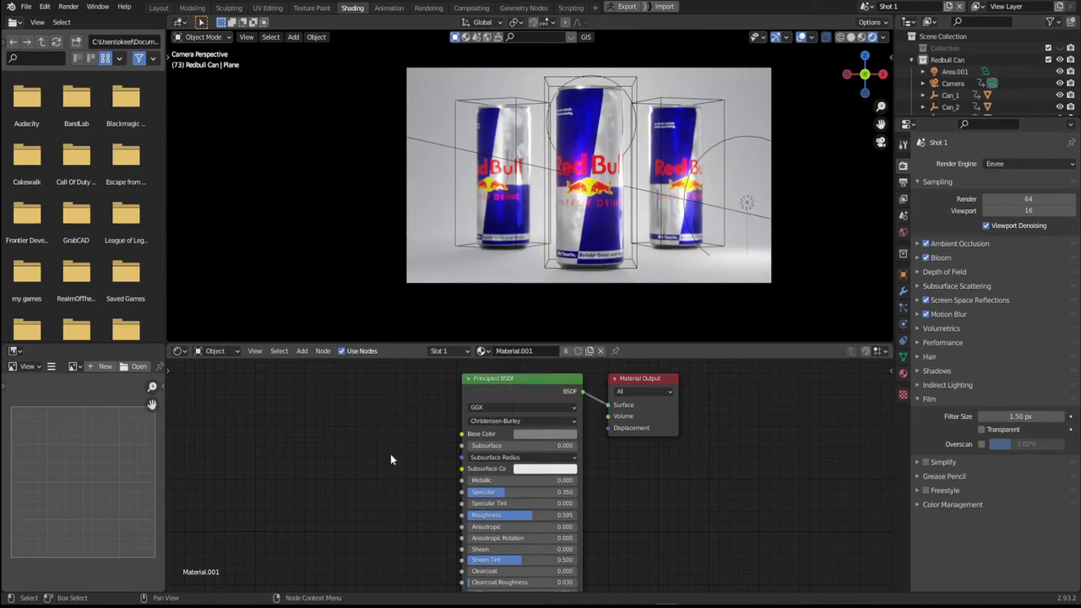
- Back in the Layout workspace, set the start frame to 74, render the animation from there and close the render view
{"action": "left_click", "coordinate": [158, 8]}
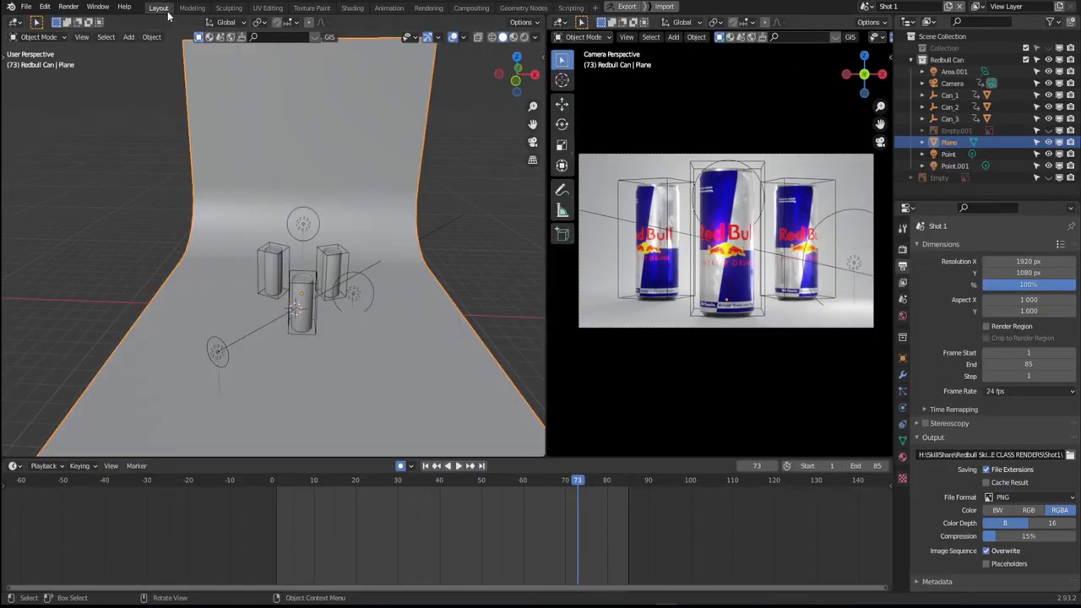
{"action": "mouse_move", "coordinate": [580, 481]}
{"action": "left_mouse_down"}
{"action": "mouse_move", "coordinate": [599, 482]}
{"action": "mouse_move", "coordinate": [563, 481]}
{"action": "mouse_move", "coordinate": [600, 482]}
{"action": "mouse_move", "coordinate": [582, 482]}
{"action": "left_mouse_up"}
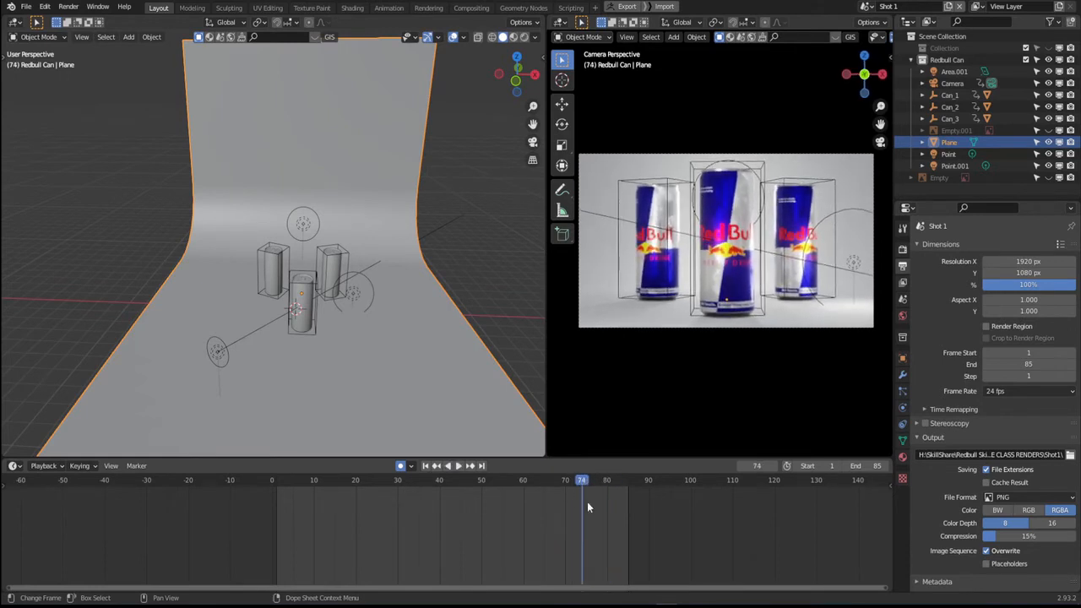
{"action": "left_click", "coordinate": [818, 466]}
{"action": "type", "text": "74"}
{"action": "key", "text": "Return"}
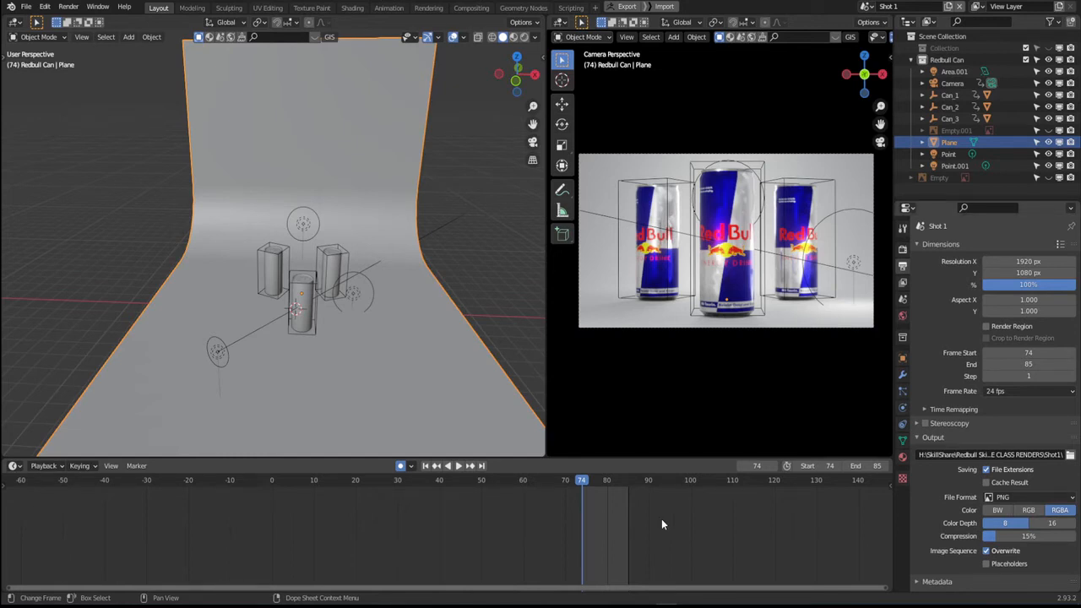
{"action": "key", "text": "ctrl+F12"}
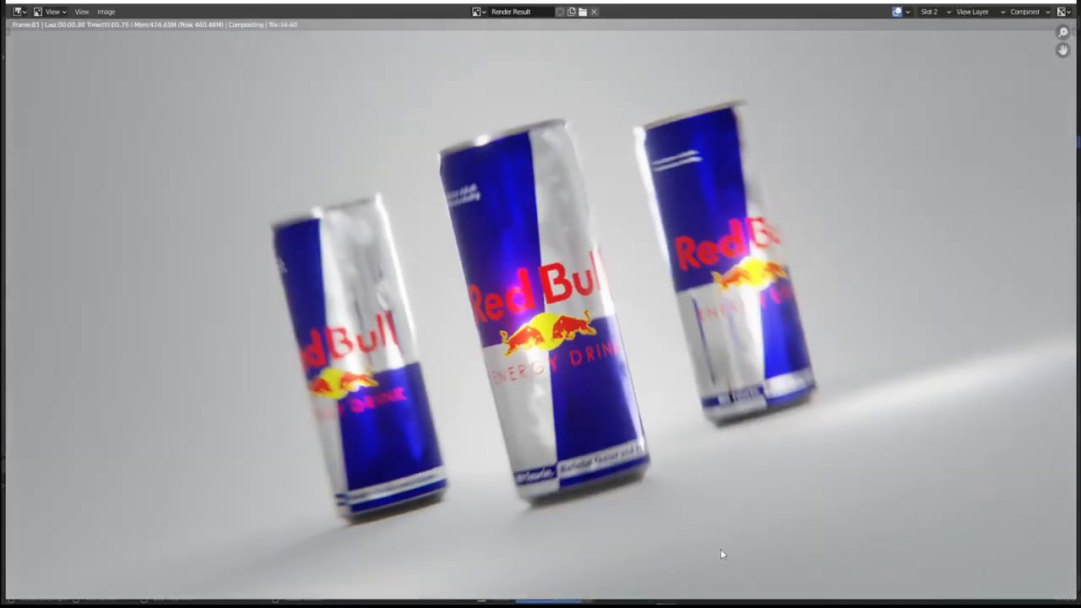
{"action": "key", "text": "Escape"}
- Switch the active scene to Shot 2
{"action": "middle_click_drag", "start_coordinate": [447, 323], "coordinate": [426, 308], "text": "shift"}
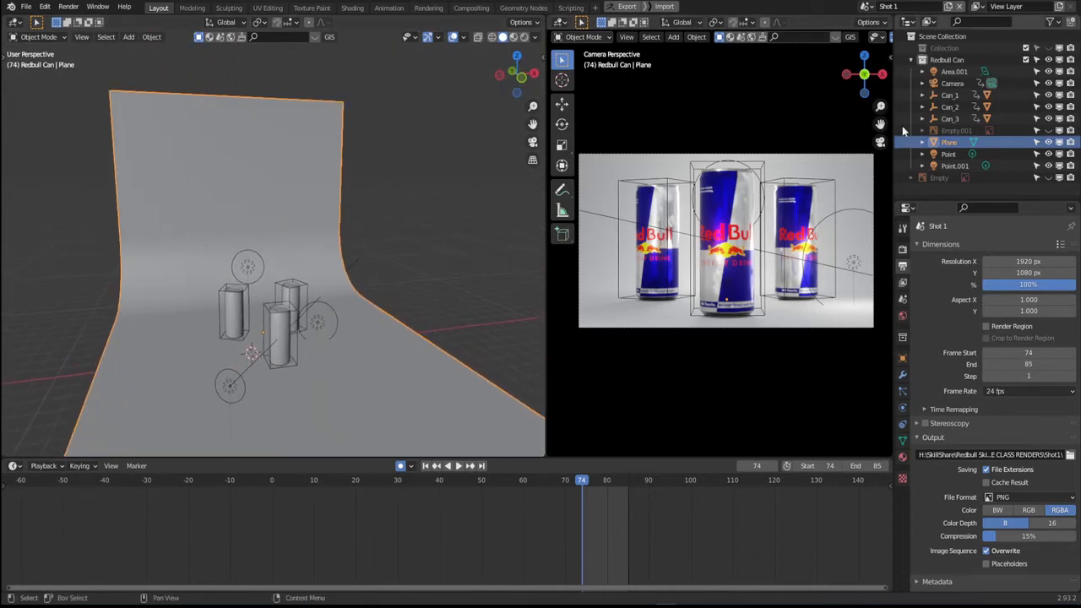
{"action": "left_click", "coordinate": [865, 6]}
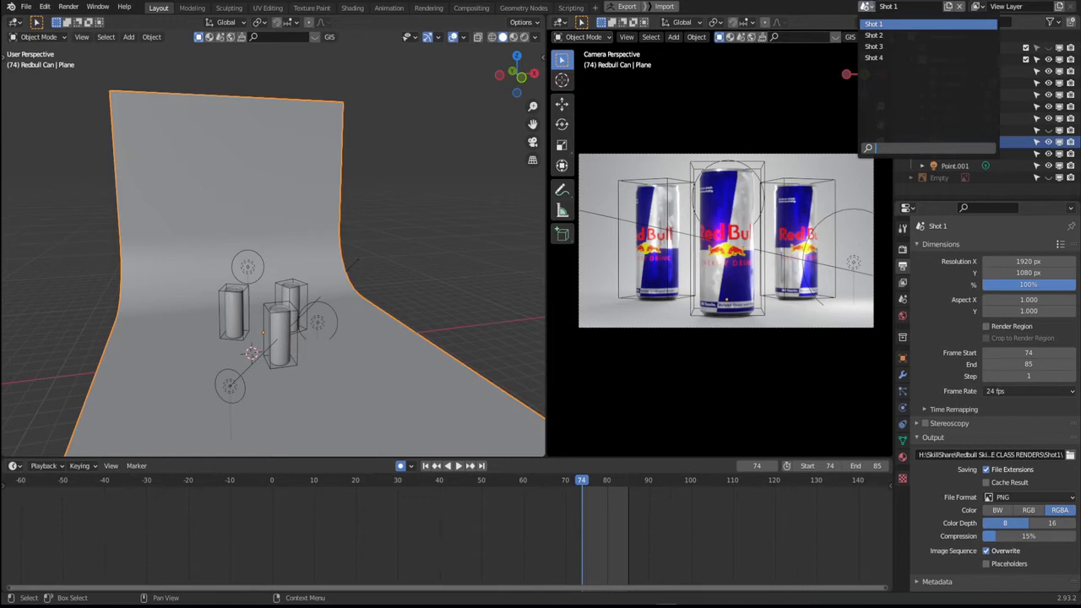
{"action": "left_click", "coordinate": [874, 34]}
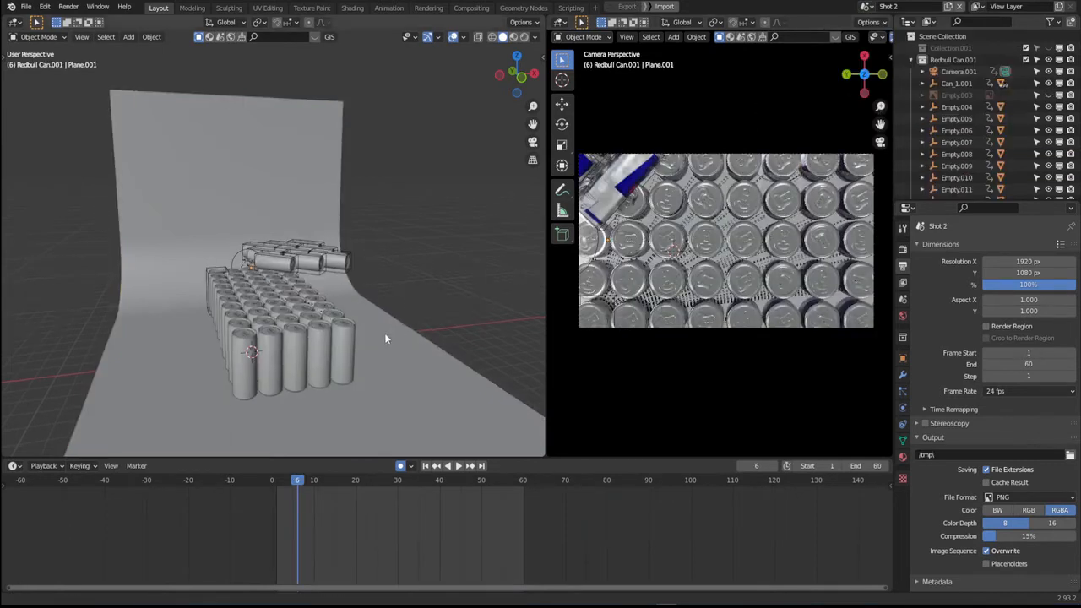
- Open the Compositing workspace, switch the scene to Shot 1 and copy its complete compositor node setup
{"action": "middle_click_drag", "start_coordinate": [384, 333], "coordinate": [416, 256]}
{"action": "left_click", "coordinate": [471, 8]}
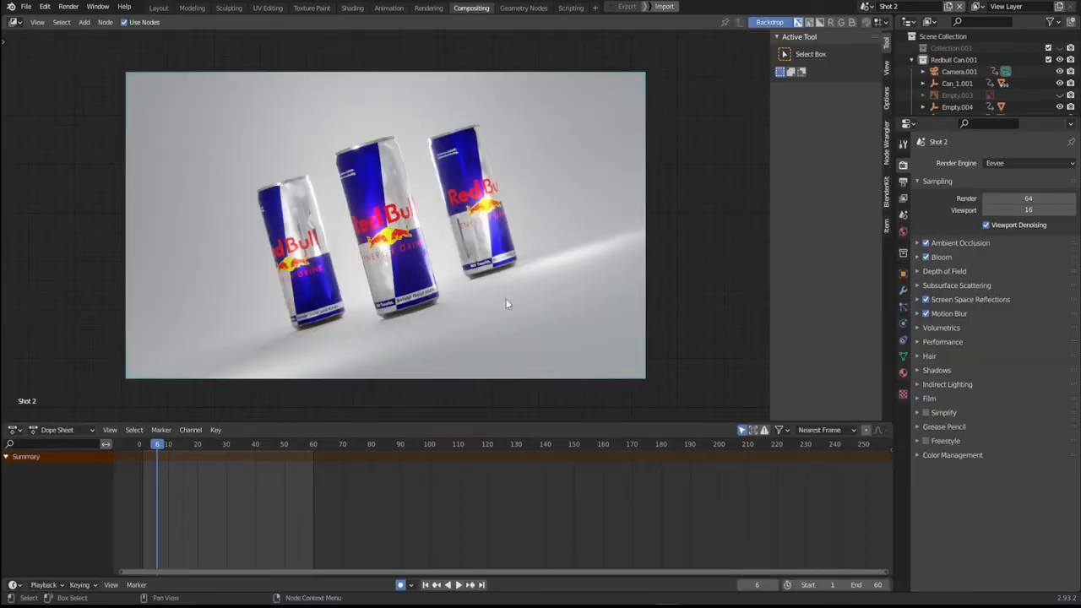
{"action": "left_click", "coordinate": [865, 6]}
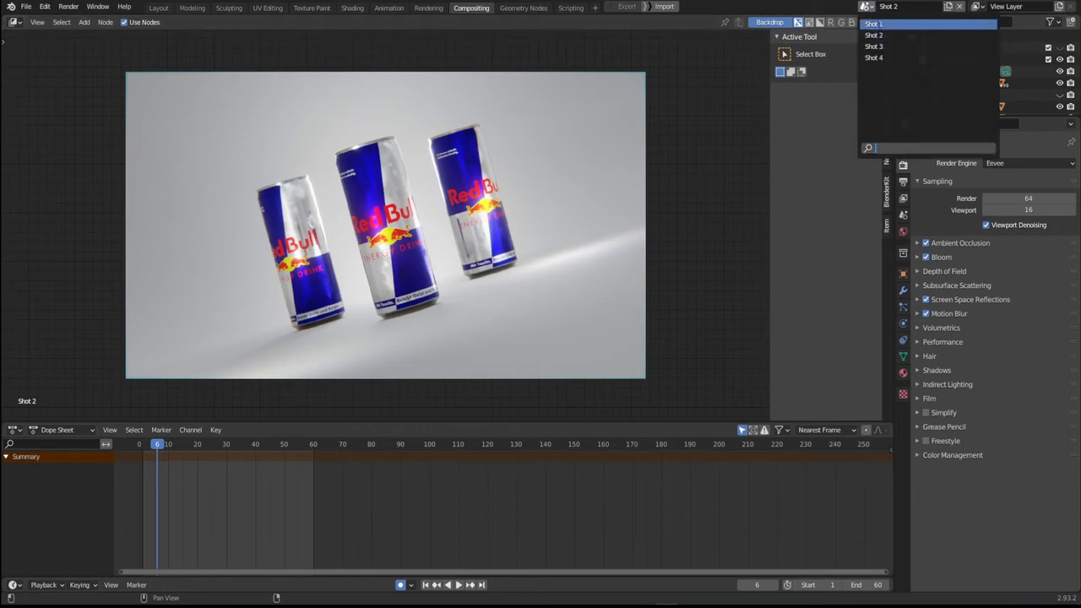
{"action": "left_click", "coordinate": [878, 24]}
{"action": "key", "text": "Home"}
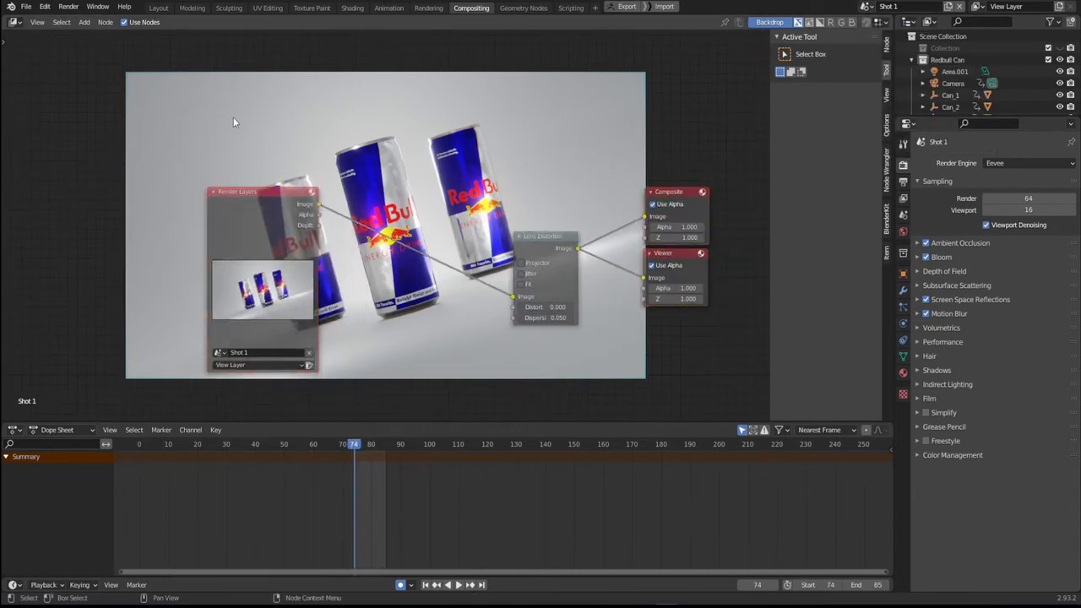
{"action": "left_click_drag", "start_coordinate": [233, 117], "coordinate": [699, 380]}
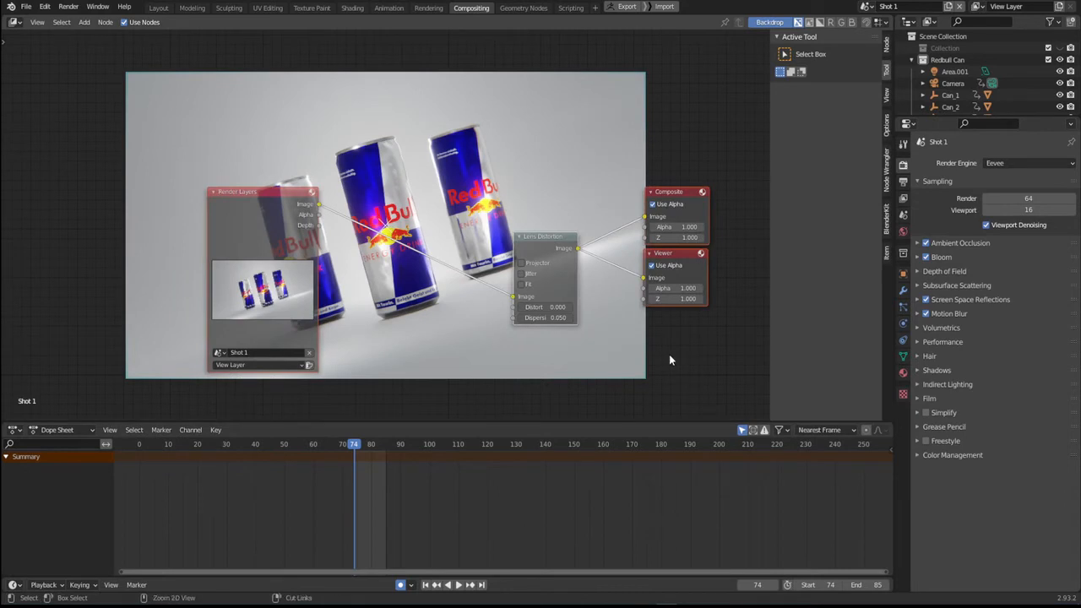
{"action": "middle_click_drag", "start_coordinate": [667, 359], "coordinate": [627, 350]}
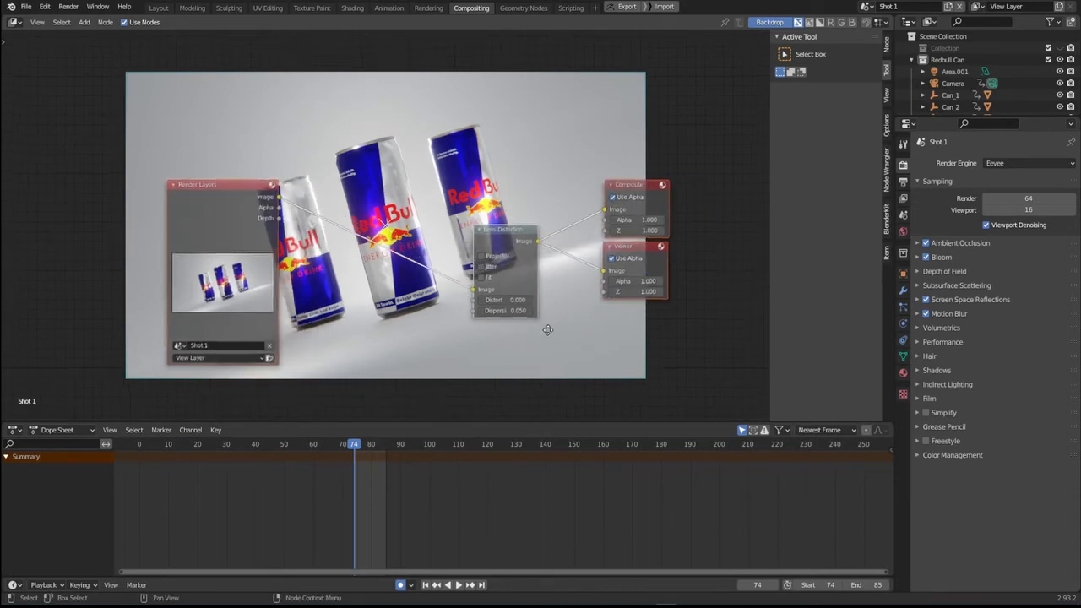
- Switch back to the Shot 2 scene and paste the copied compositor nodes into its node tree
{"action": "left_click", "coordinate": [866, 6]}
{"action": "left_click", "coordinate": [879, 34]}
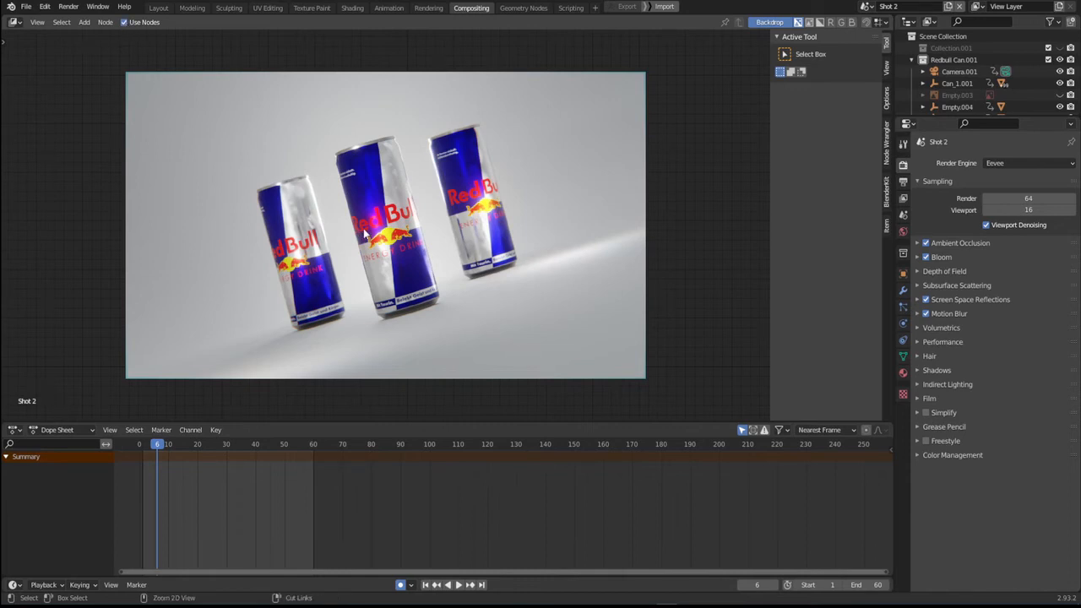
{"action": "key", "text": "ctrl+v"}
{"action": "middle_click_drag", "start_coordinate": [206, 193], "coordinate": [185, 180]}
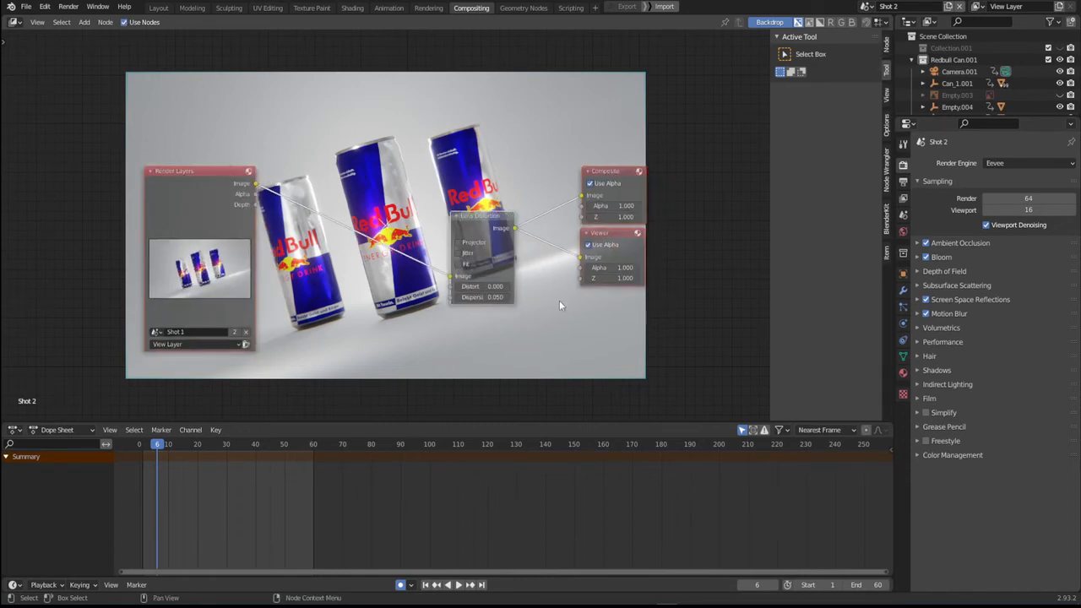
{"action": "left_click", "coordinate": [638, 330]}
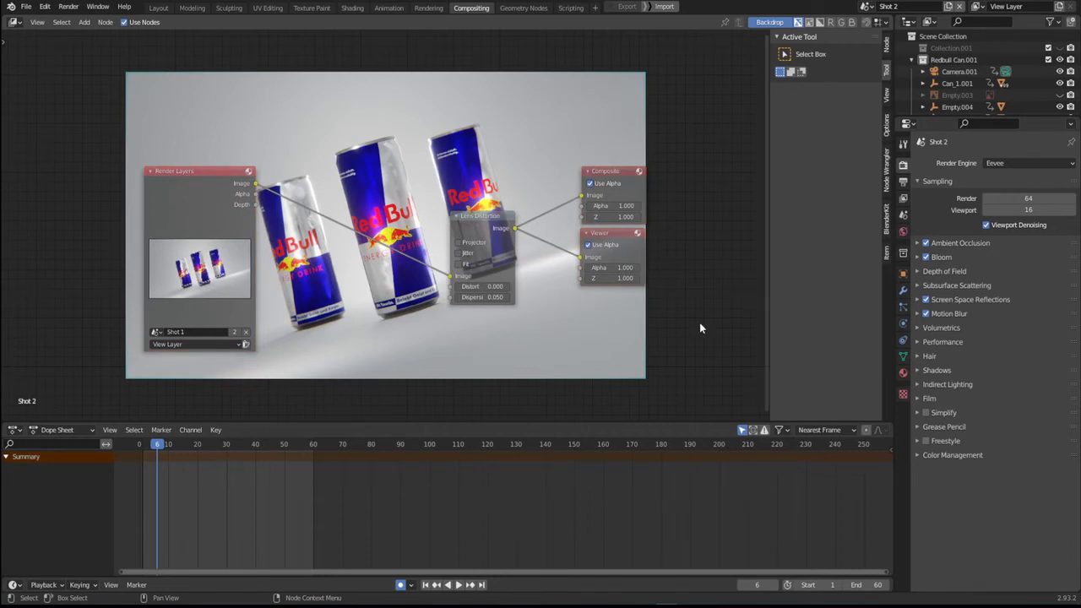
- Return to the Layout workspace and play part of Shot 2's animation, stopping at frame 37
{"action": "left_click", "coordinate": [161, 11]}
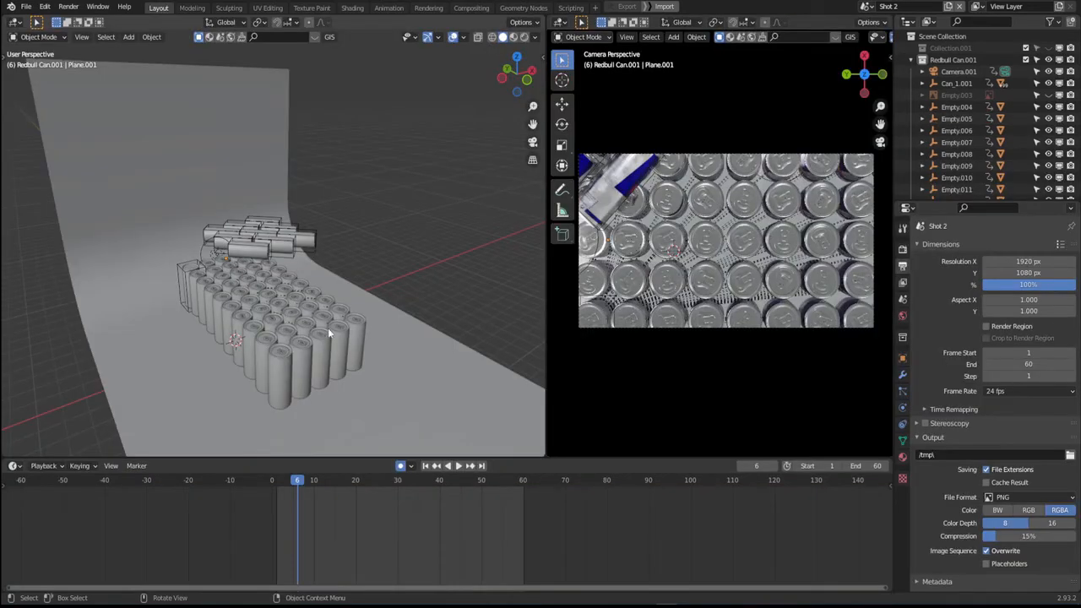
{"action": "left_click", "coordinate": [380, 480]}
{"action": "key", "text": "space"}
{"action": "key", "text": "space"}
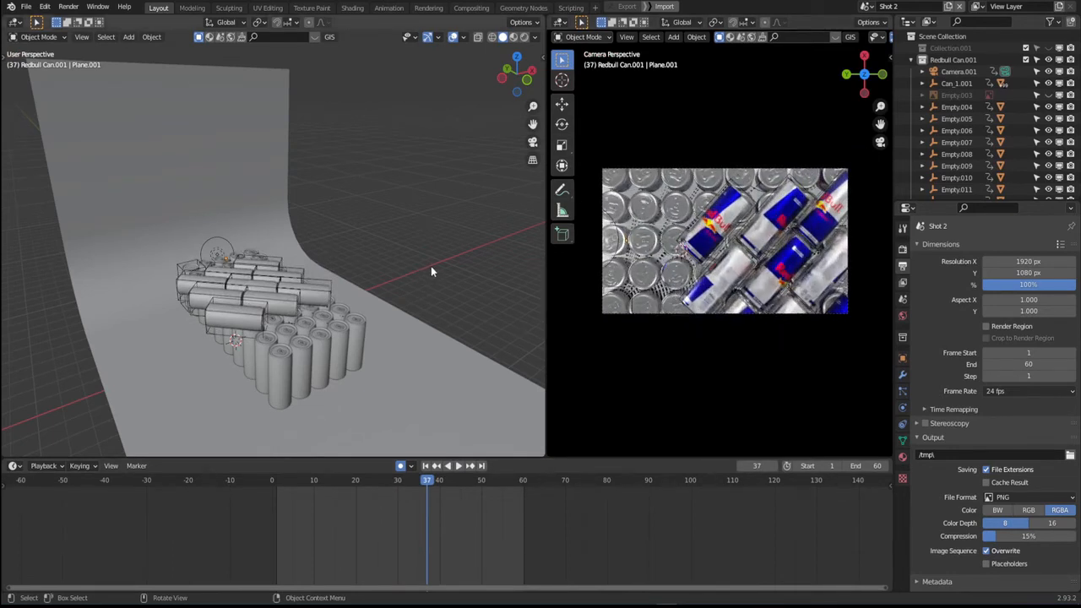
- Set the curved backdrop material's Base Color to black in the Shading workspace, and play the animation in Layout to check it
{"action": "left_click", "coordinate": [266, 161]}
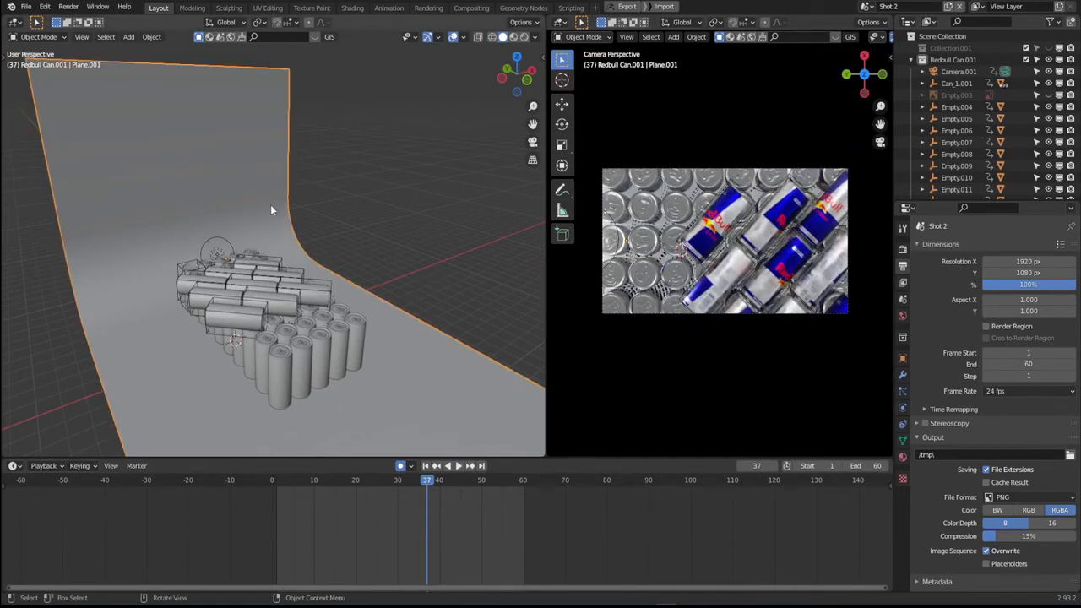
{"action": "left_click", "coordinate": [352, 7]}
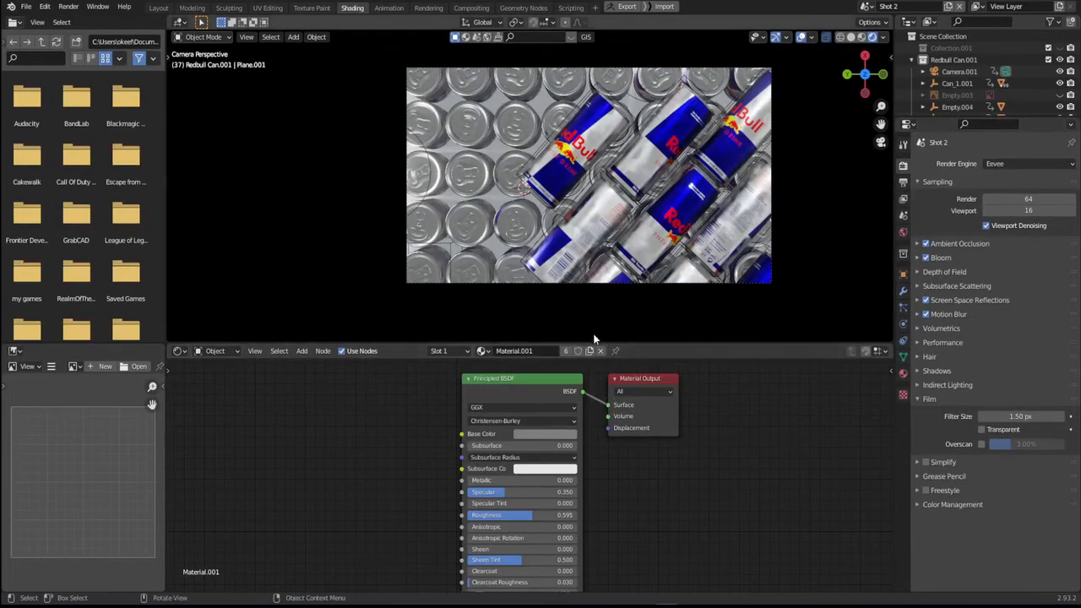
{"action": "left_click", "coordinate": [545, 434]}
{"action": "left_click_drag", "start_coordinate": [600, 331], "coordinate": [600, 359]}
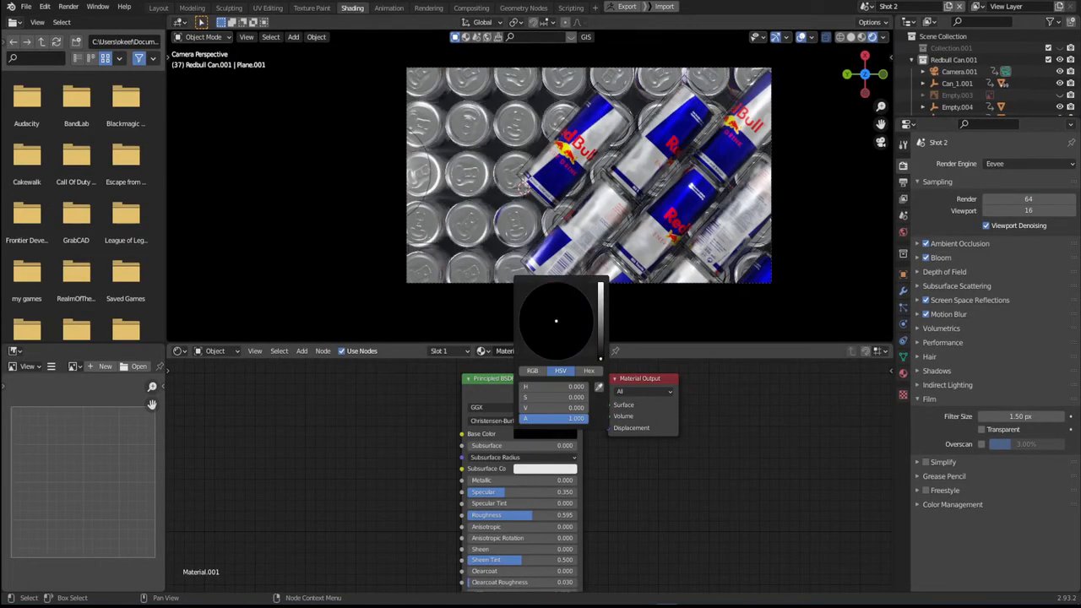
{"action": "left_click", "coordinate": [165, 7]}
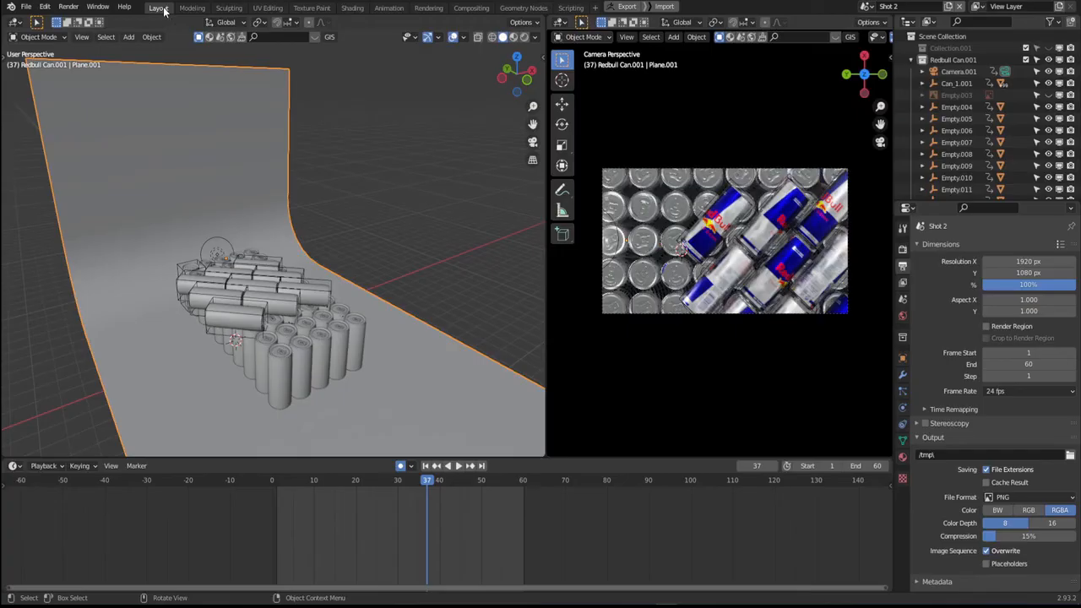
{"action": "key", "text": "space"}
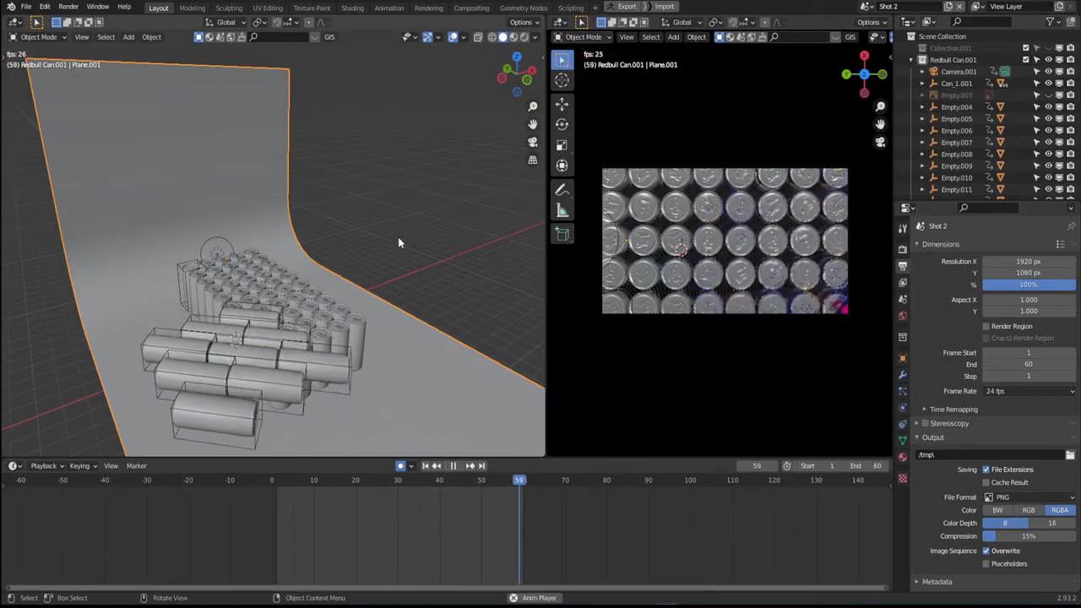
{"action": "key", "text": "space"}
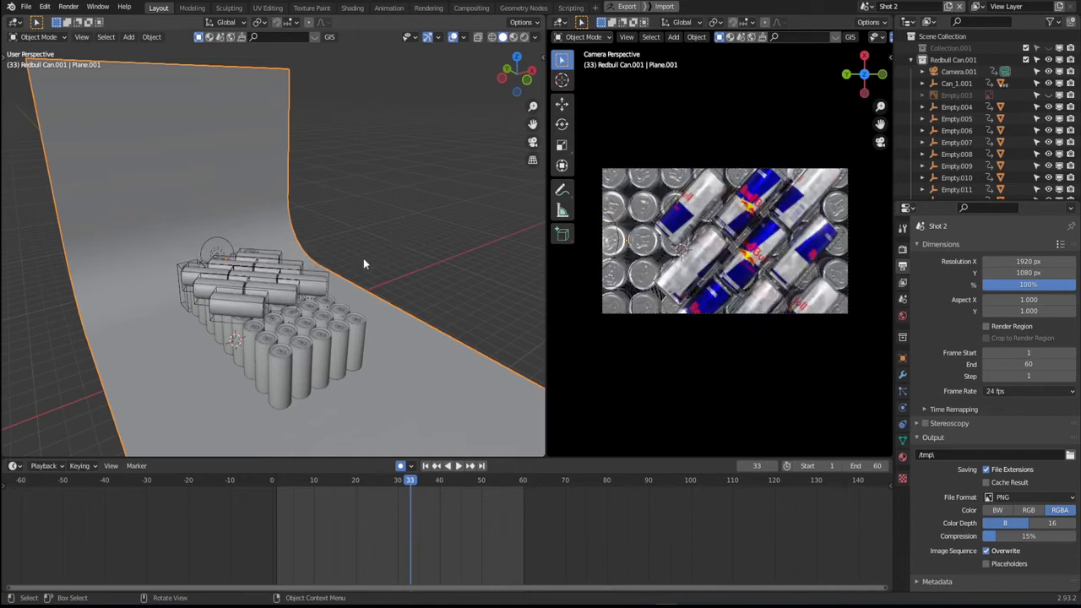
- Go to frame 1 and raise the point light along Z, high above the cans, with auto keying on
{"action": "middle_click_drag", "start_coordinate": [294, 266], "coordinate": [380, 272]}
{"action": "key", "text": "ctrl+z"}
{"action": "left_click_drag", "start_coordinate": [404, 485], "coordinate": [275, 488]}
{"action": "key", "text": "g"}
{"action": "key", "text": "z"}
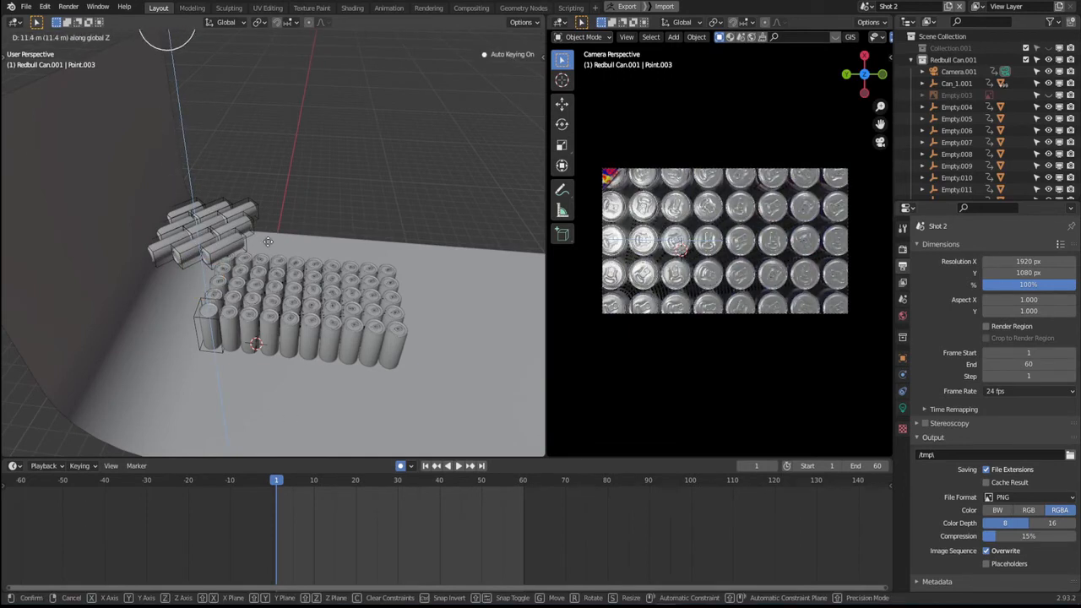
{"action": "left_click", "coordinate": [294, 203]}
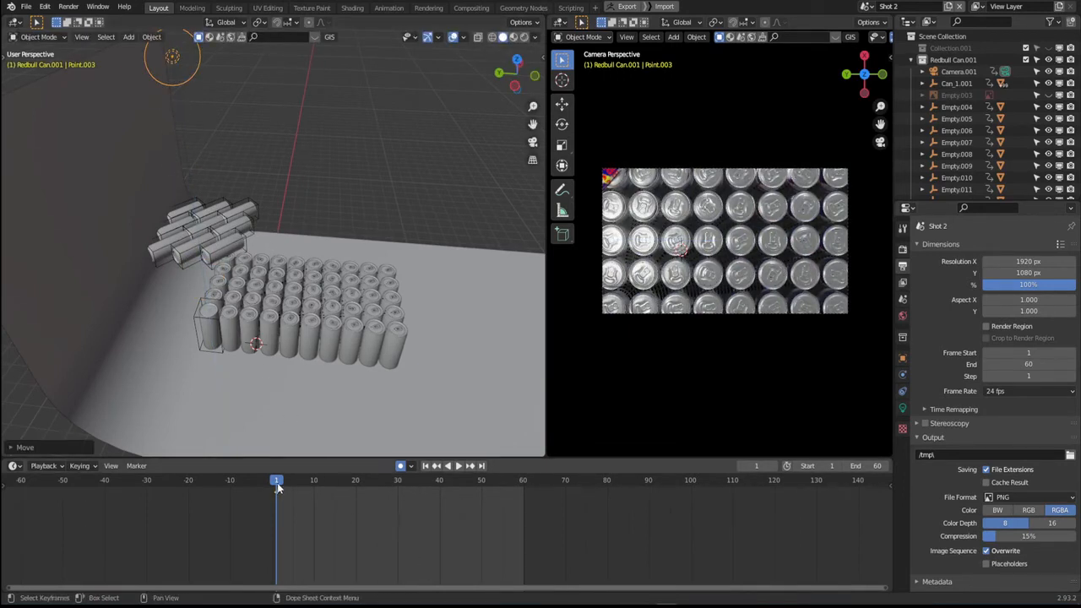
- At frame 60, move the point light along Y to the opposite end of the can grid and preview the animated light
{"action": "left_click_drag", "start_coordinate": [279, 487], "coordinate": [523, 507]}
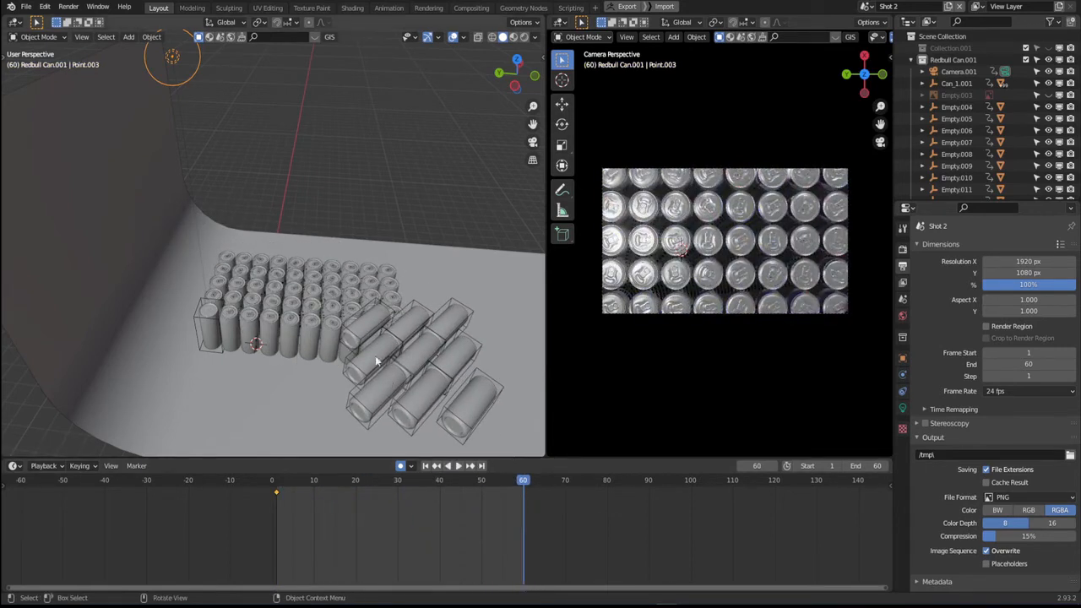
{"action": "key", "text": "g"}
{"action": "key", "text": "y"}
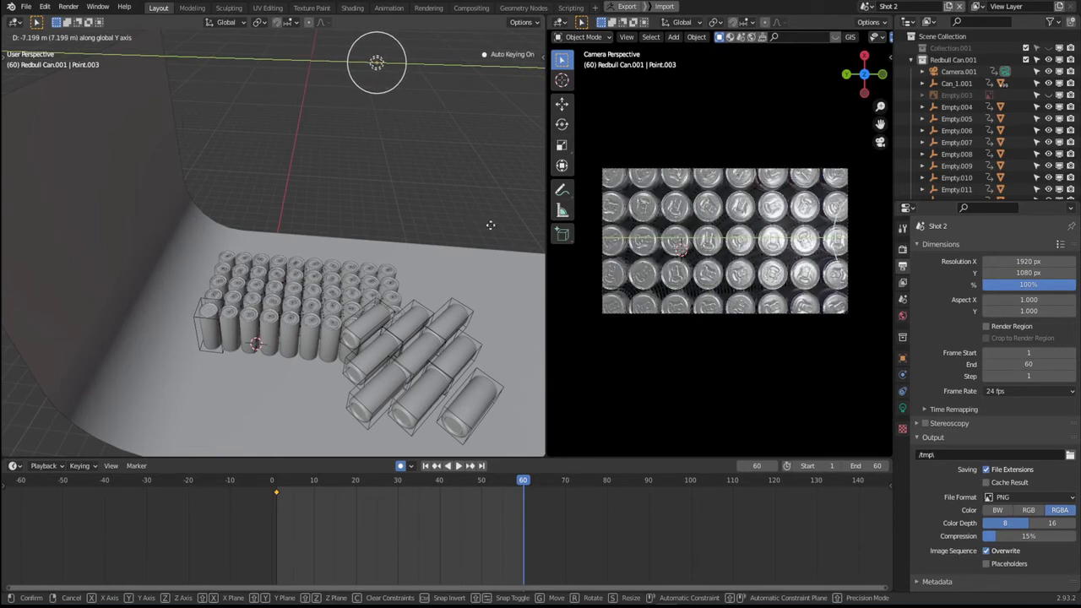
{"action": "left_click", "coordinate": [43, 239]}
{"action": "key", "text": "space"}
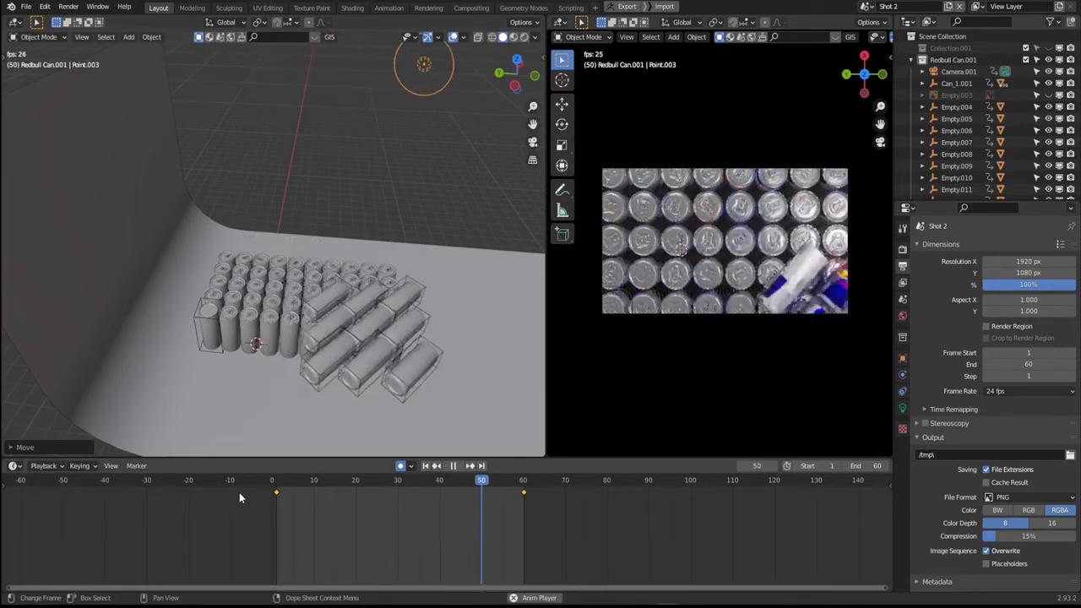
{"action": "key", "text": "space"}
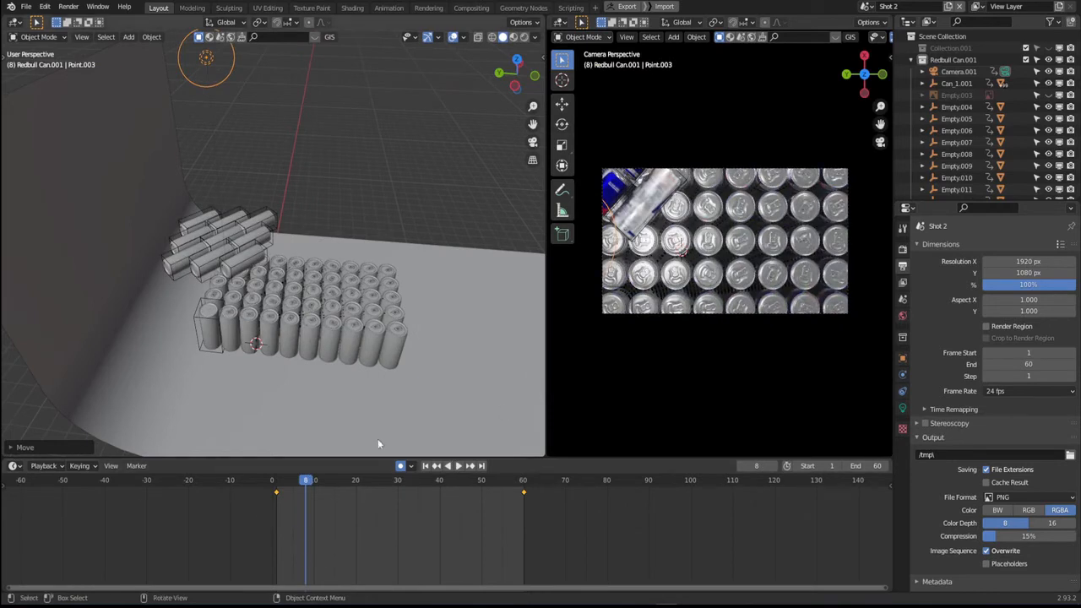
- Lower the point light closer to the cans at both frame 1 and frame 60
{"action": "key", "text": "shift+Left"}
{"action": "key", "text": "g"}
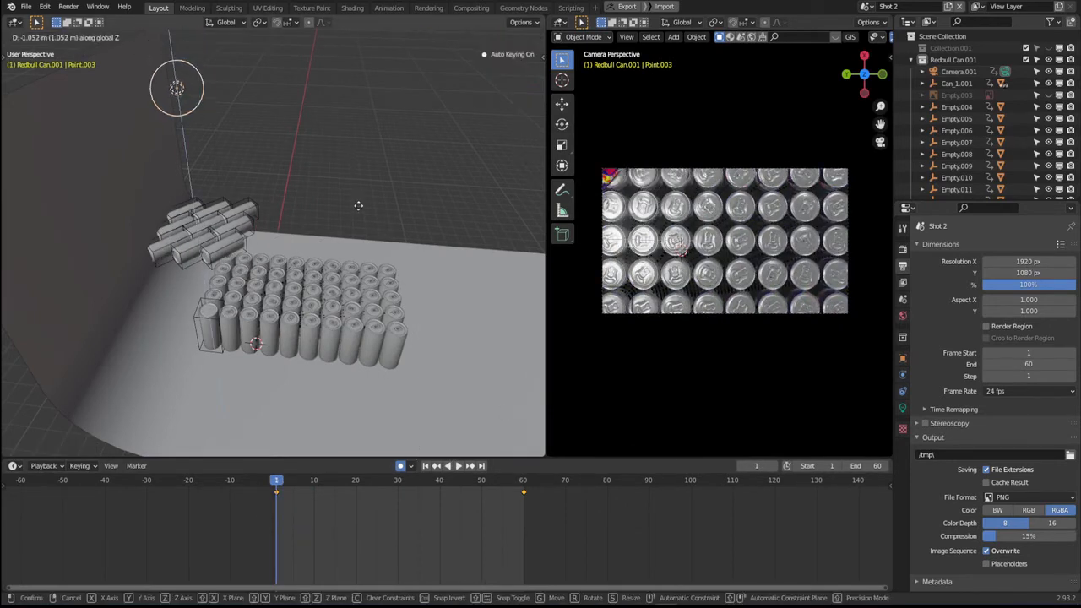
{"action": "left_click", "coordinate": [362, 248]}
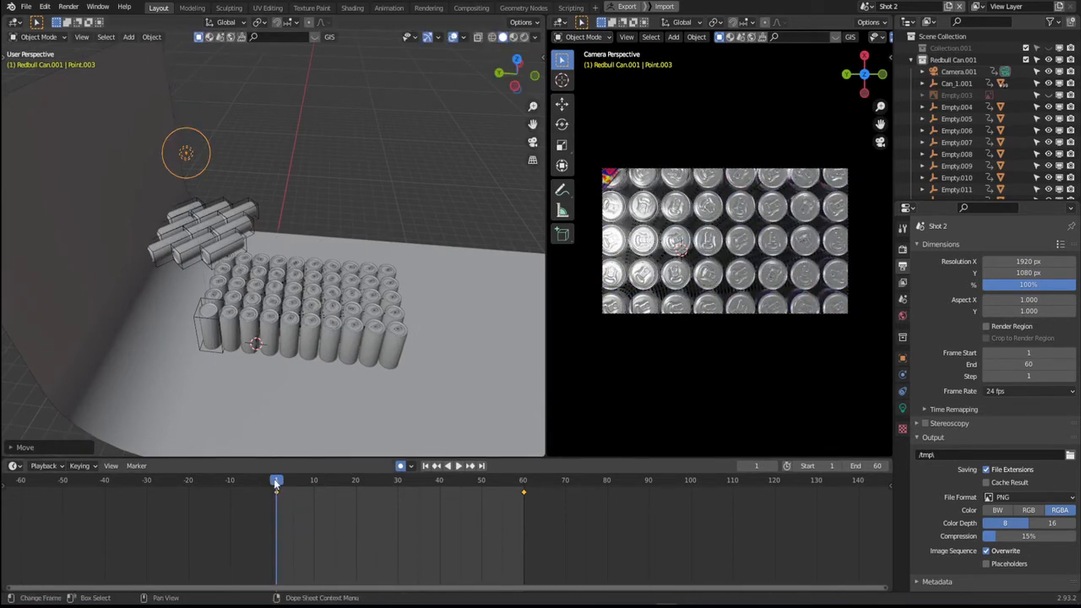
{"action": "left_click_drag", "start_coordinate": [277, 481], "coordinate": [524, 486]}
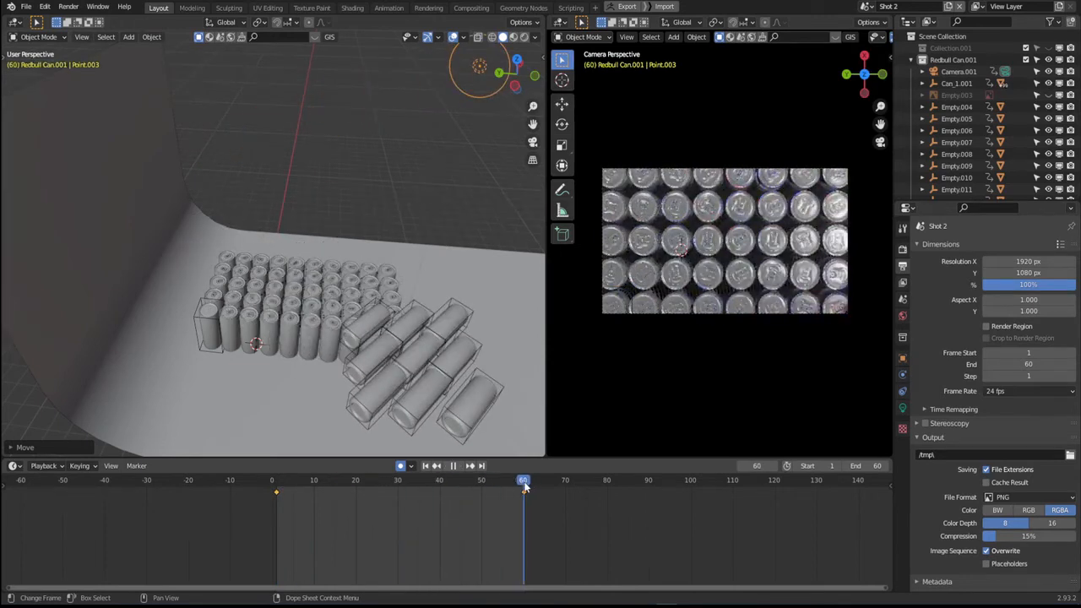
{"action": "key", "text": "g"}
{"action": "left_click", "coordinate": [503, 272]}
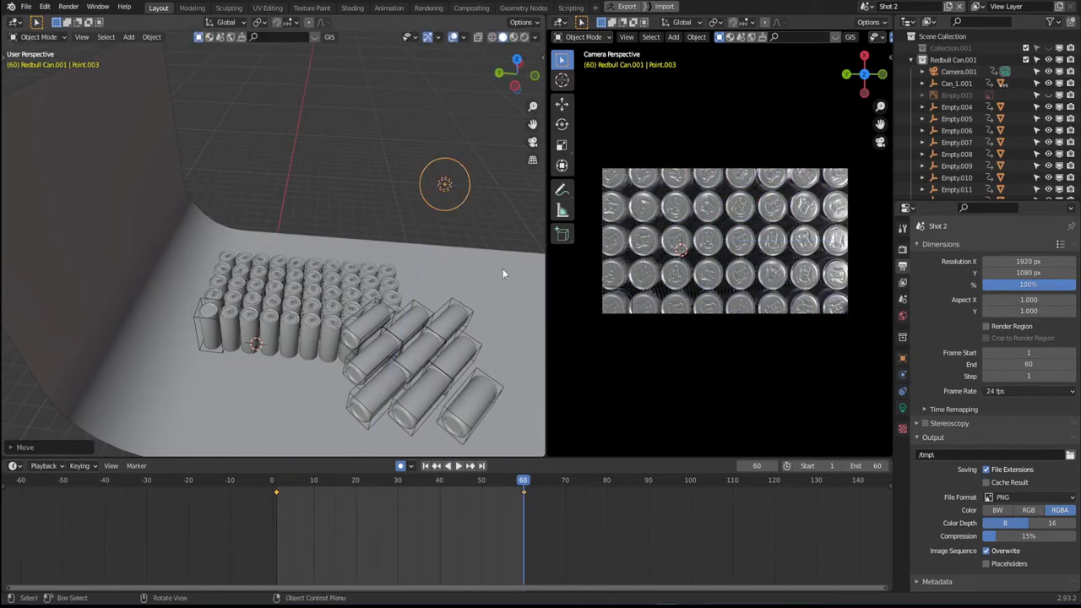
- Play and scrub through Shot 2 to examine how the moving light falls on the cans
{"action": "key", "text": "space"}
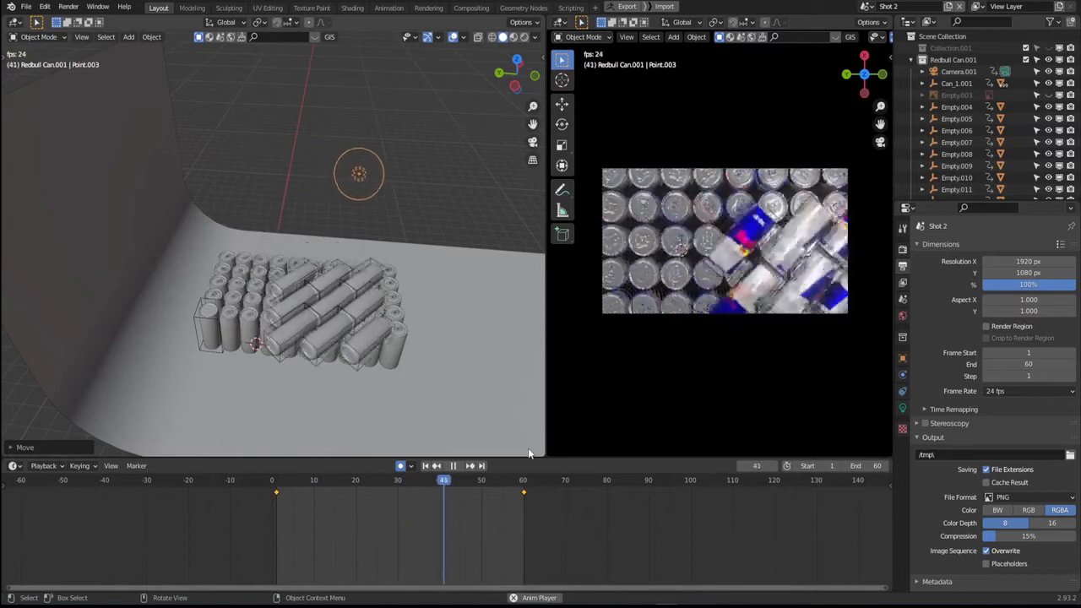
{"action": "left_click_drag", "start_coordinate": [460, 482], "coordinate": [346, 481]}
{"action": "key", "text": "space"}
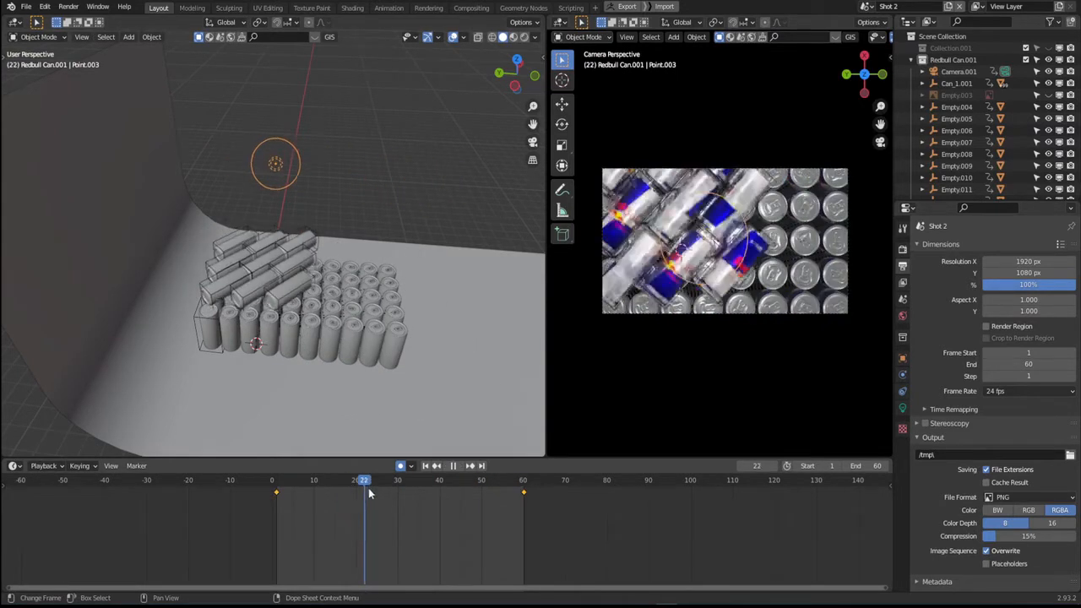
{"action": "left_click_drag", "start_coordinate": [493, 498], "coordinate": [253, 482]}
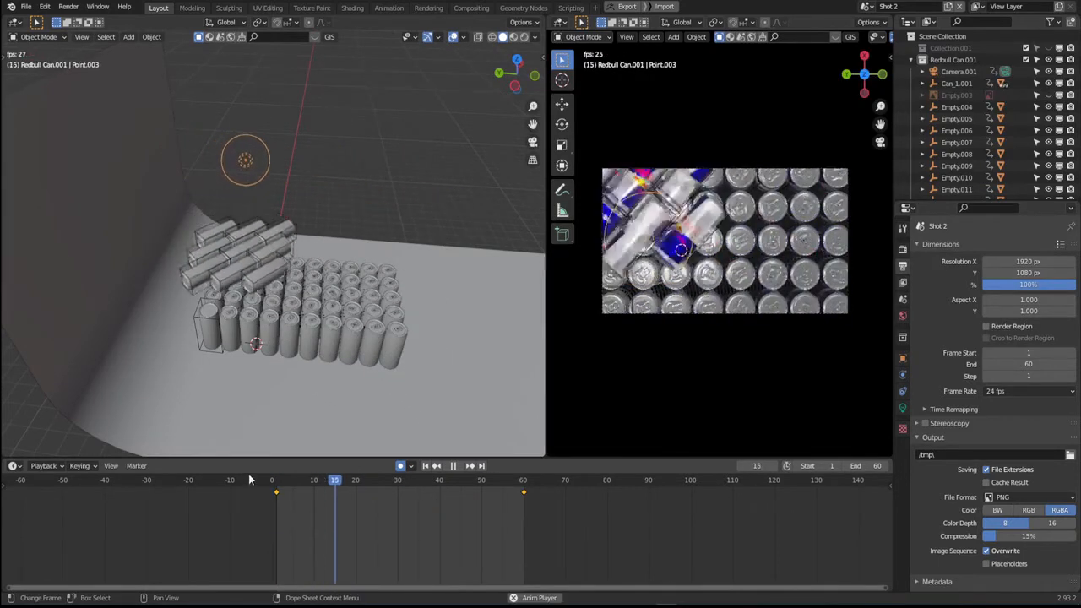
{"action": "key", "text": "space"}
{"action": "left_click_drag", "start_coordinate": [370, 500], "coordinate": [523, 498]}
{"action": "middle_click_drag", "start_coordinate": [530, 530], "coordinate": [605, 525]}
{"action": "key", "text": "space"}
{"action": "key", "text": "space"}
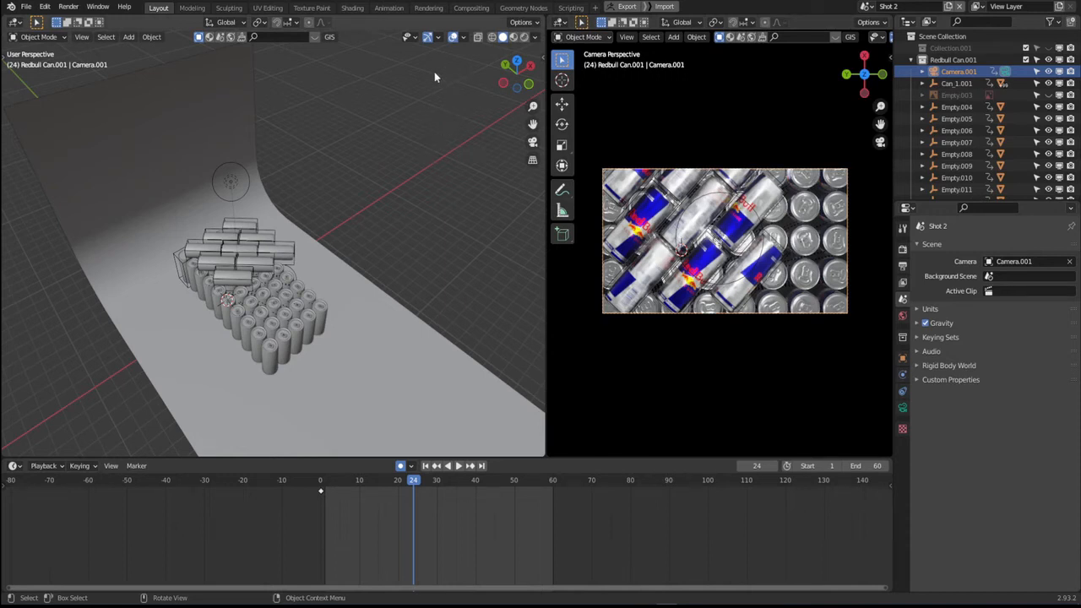
- In the Compositing workspace, set the Render Layers node's source scene to Shot 2
{"action": "left_click", "coordinate": [467, 7]}
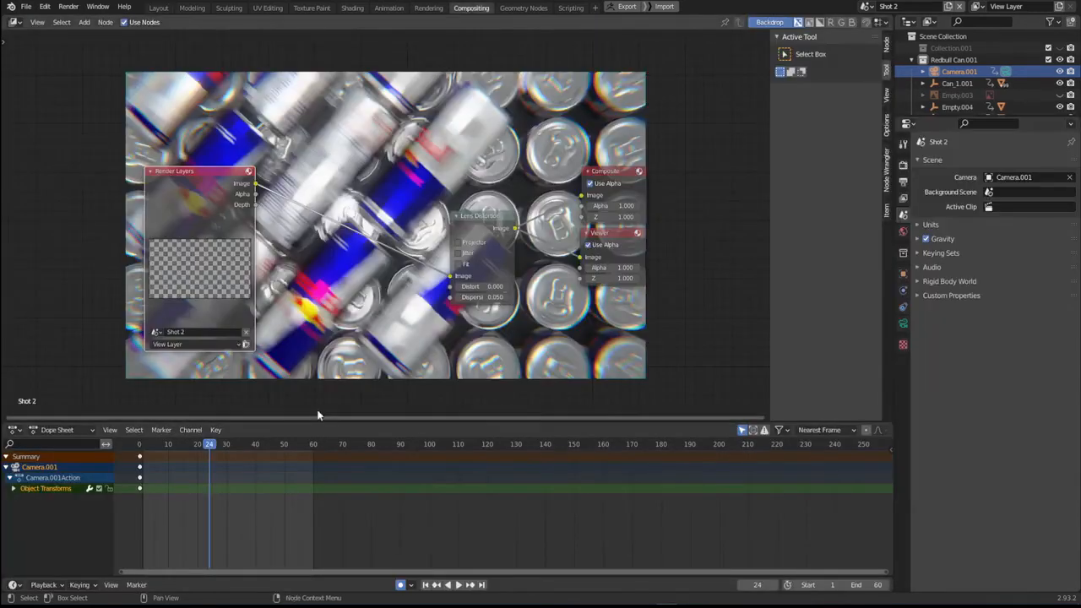
{"action": "left_click", "coordinate": [159, 333]}
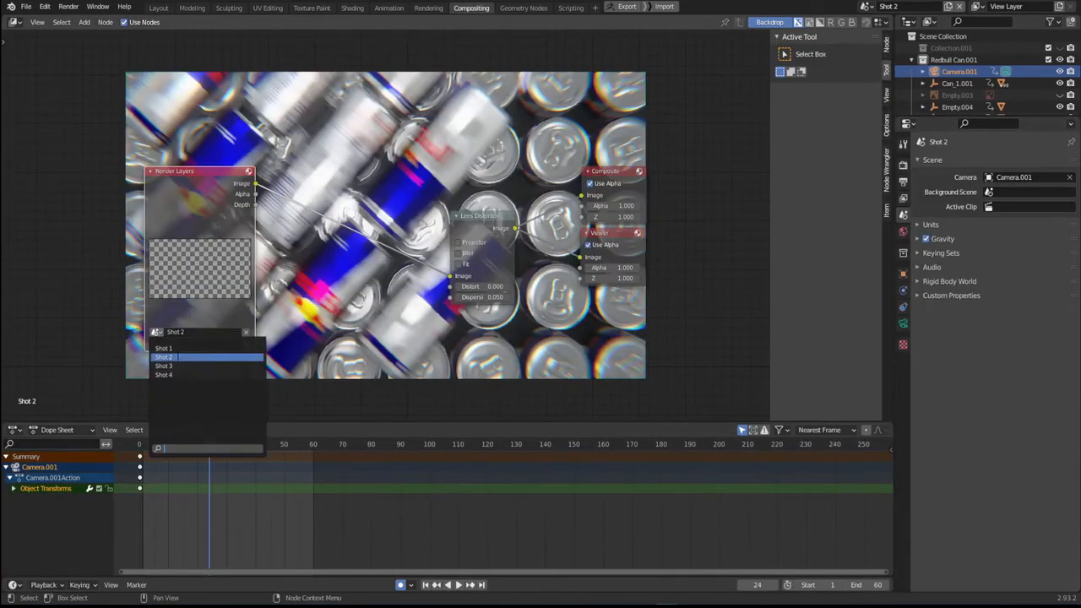
{"action": "left_click", "coordinate": [174, 357]}
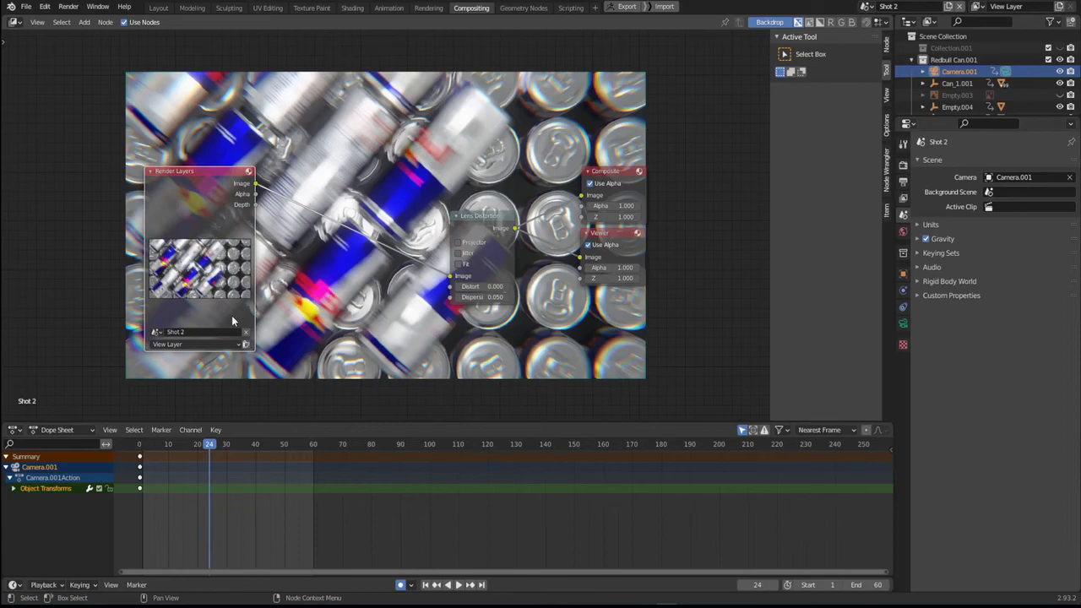
- Render frame 24 of Shot 2 as a still, inspect the whole image and close the render view
{"action": "key", "text": "F12"}
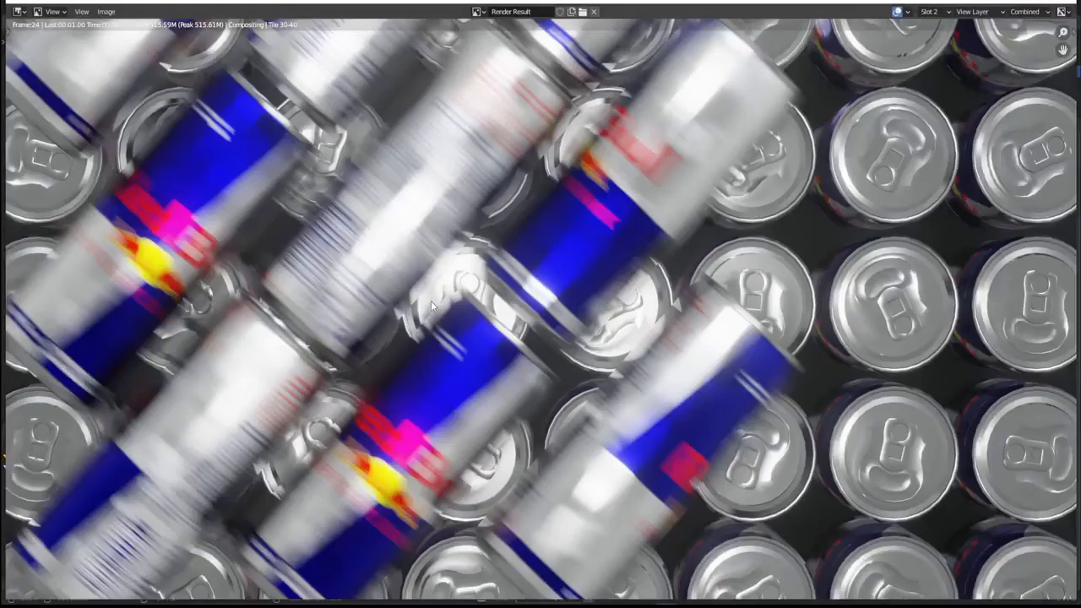
{"action": "scroll", "coordinate": [477, 236], "scroll_direction": "down", "scroll_amount": 3}
{"action": "key", "text": "Escape"}
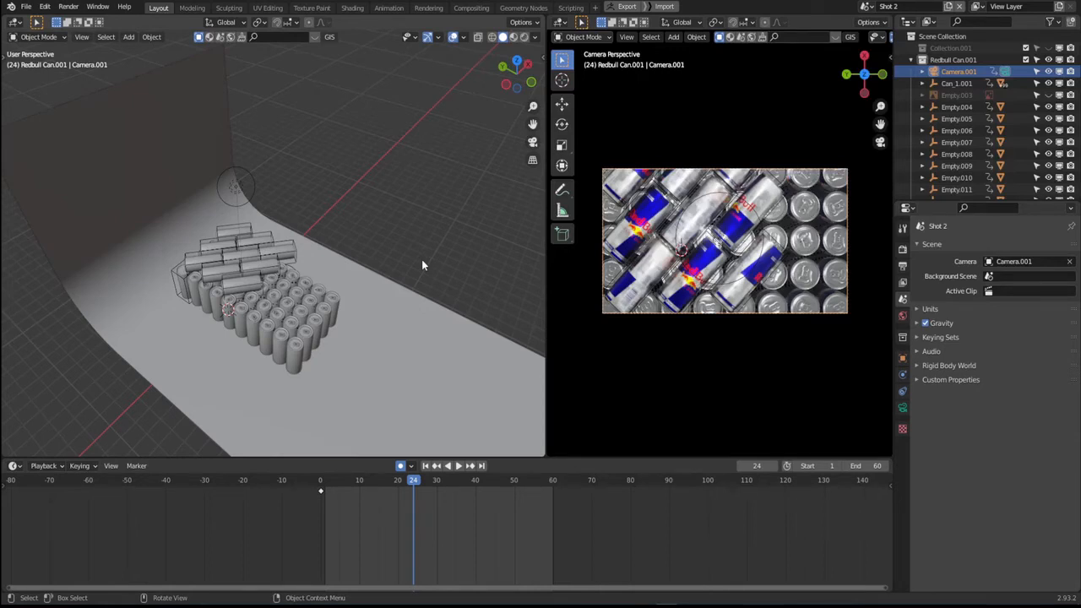
- Render the full Shot 2 animation and switch to the Shot 3 scene
{"action": "key", "text": "ctrl+F12"}
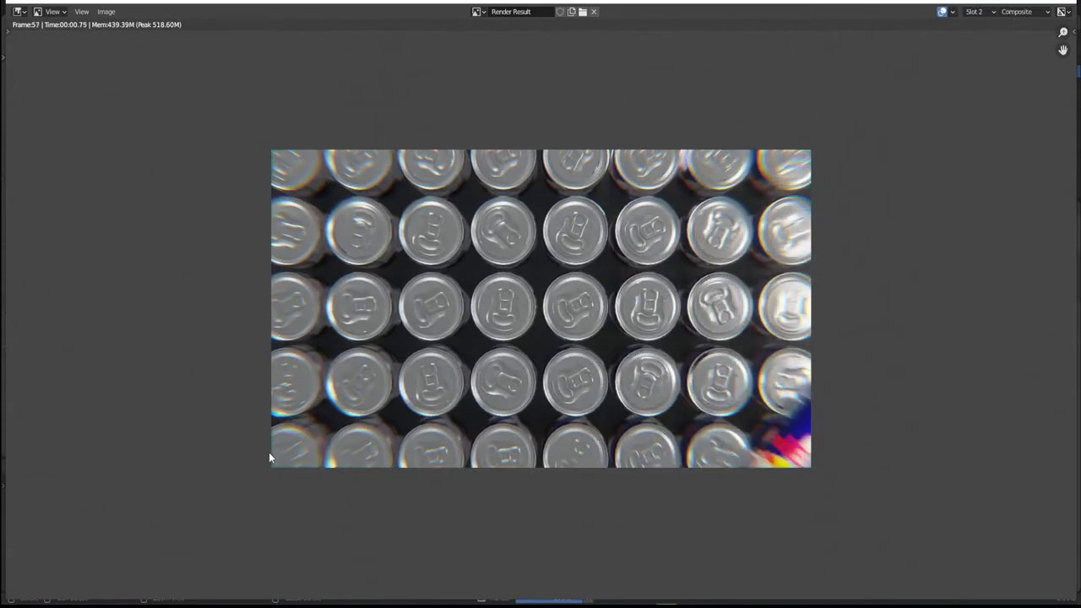
{"action": "middle_click_drag", "start_coordinate": [380, 221], "coordinate": [372, 271]}
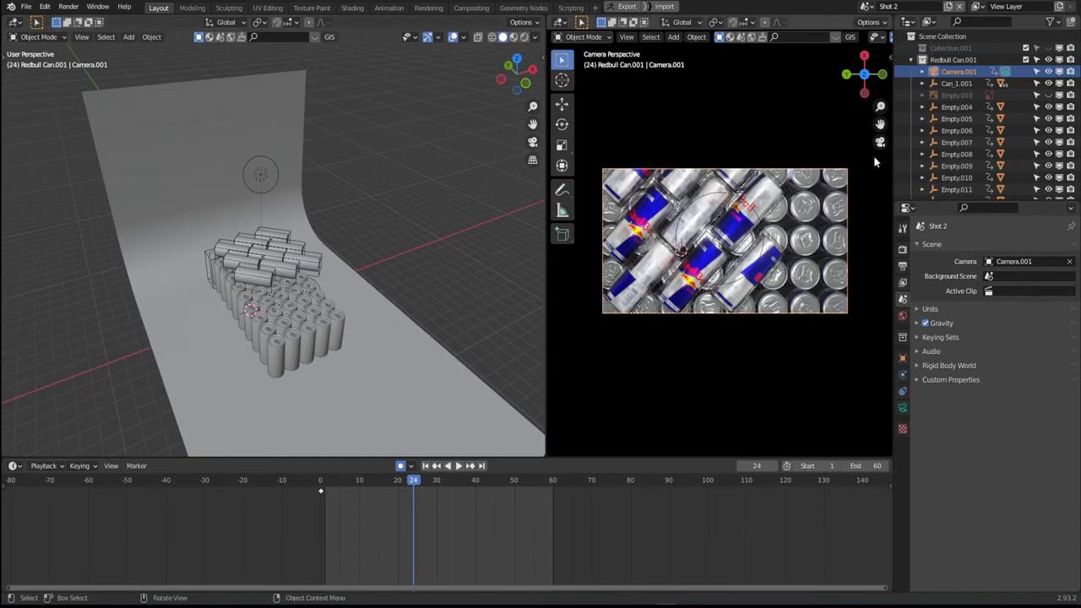
{"action": "left_click", "coordinate": [866, 6]}
{"action": "left_click", "coordinate": [874, 46]}
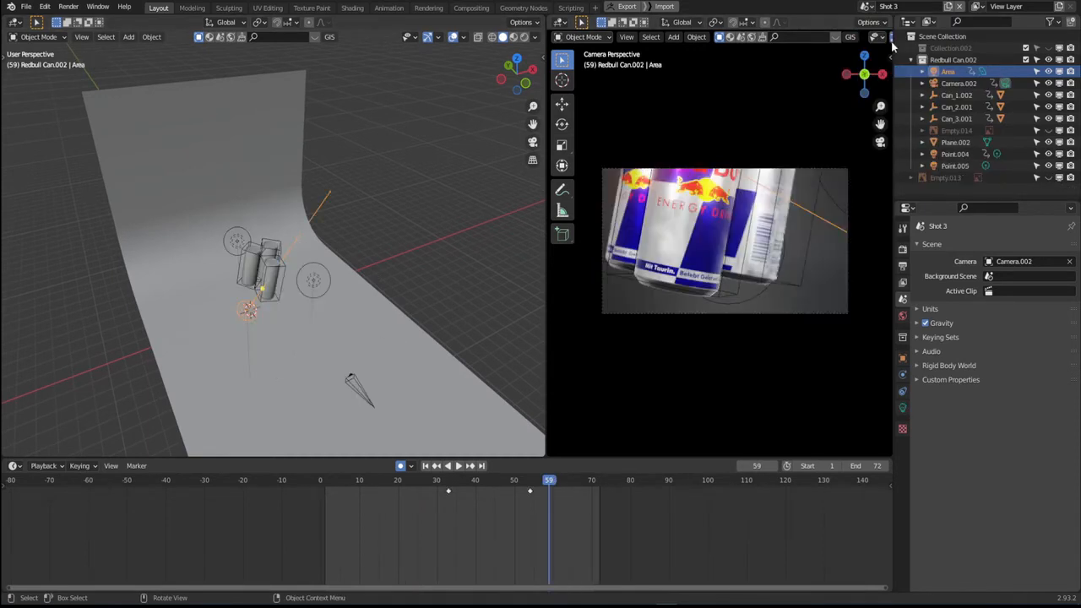
{"action": "middle_click_drag", "start_coordinate": [372, 295], "coordinate": [377, 362]}
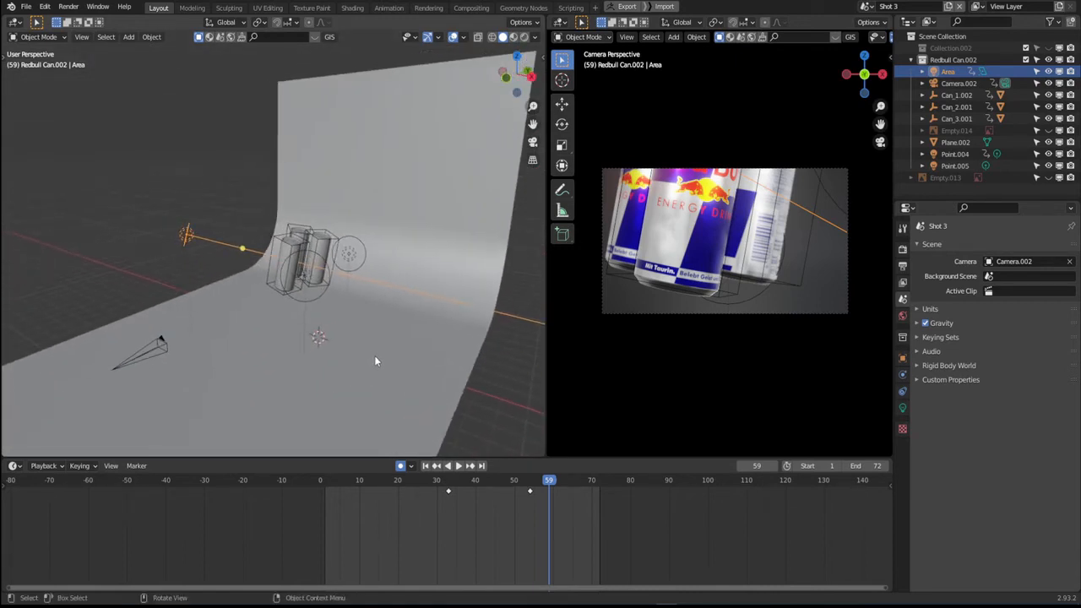
- In the Compositing workspace, enable nodes for Shot 3 and replace the default nodes with the copied Lens Distortion setup
{"action": "left_click", "coordinate": [471, 8]}
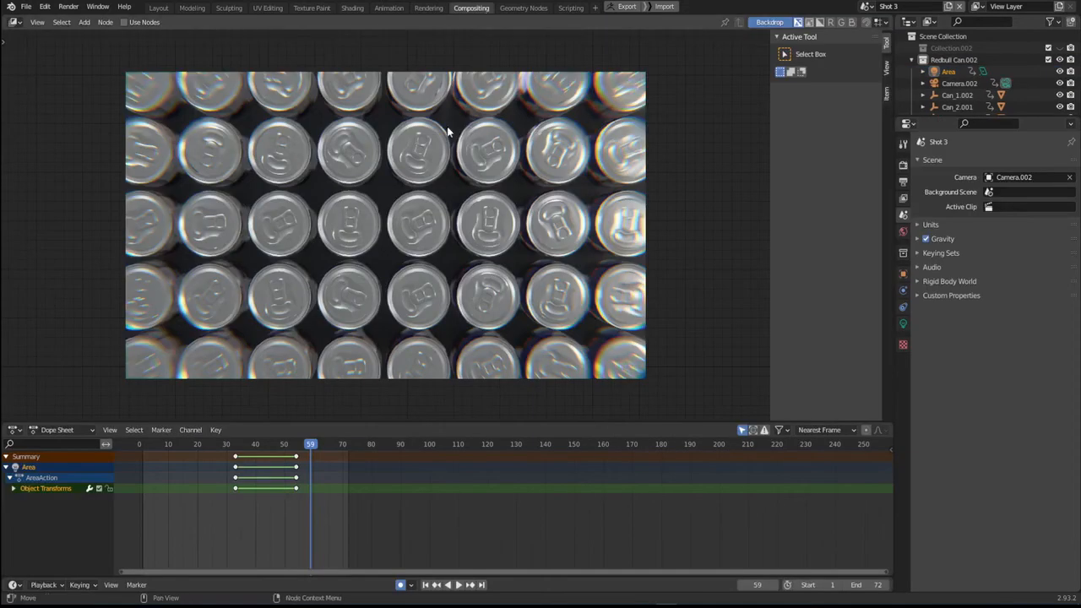
{"action": "left_click", "coordinate": [125, 23]}
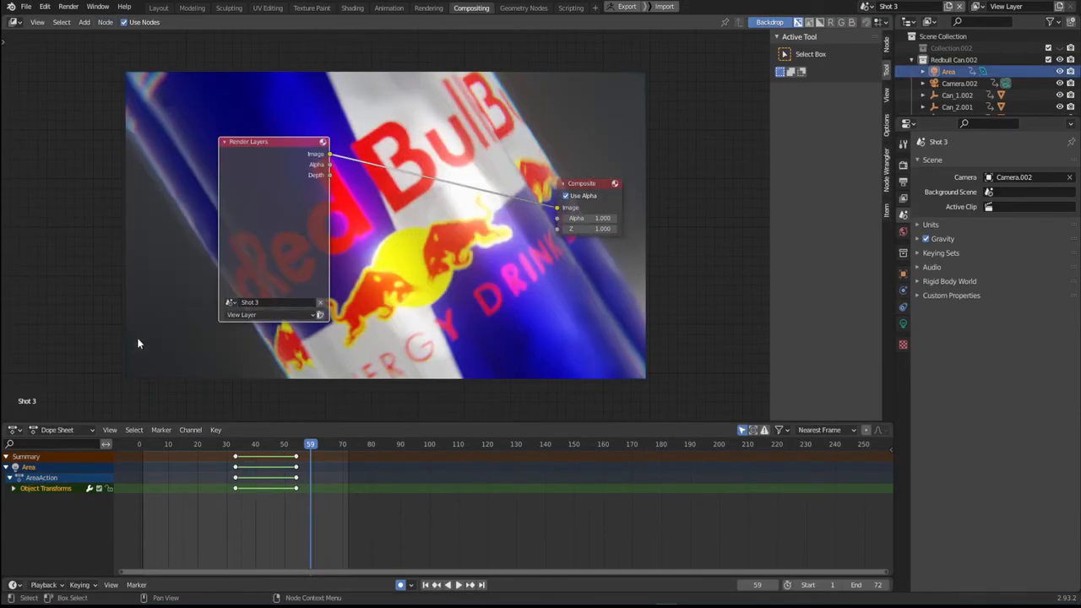
{"action": "left_click_drag", "start_coordinate": [136, 340], "coordinate": [632, 189]}
{"action": "key", "text": "x"}
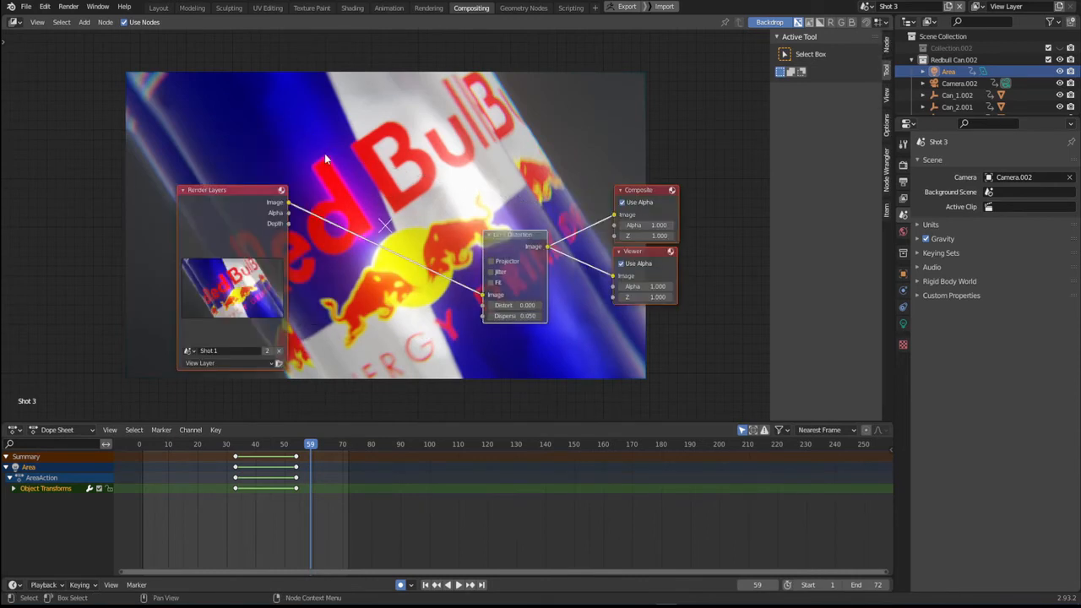
{"action": "left_click", "coordinate": [162, 225]}
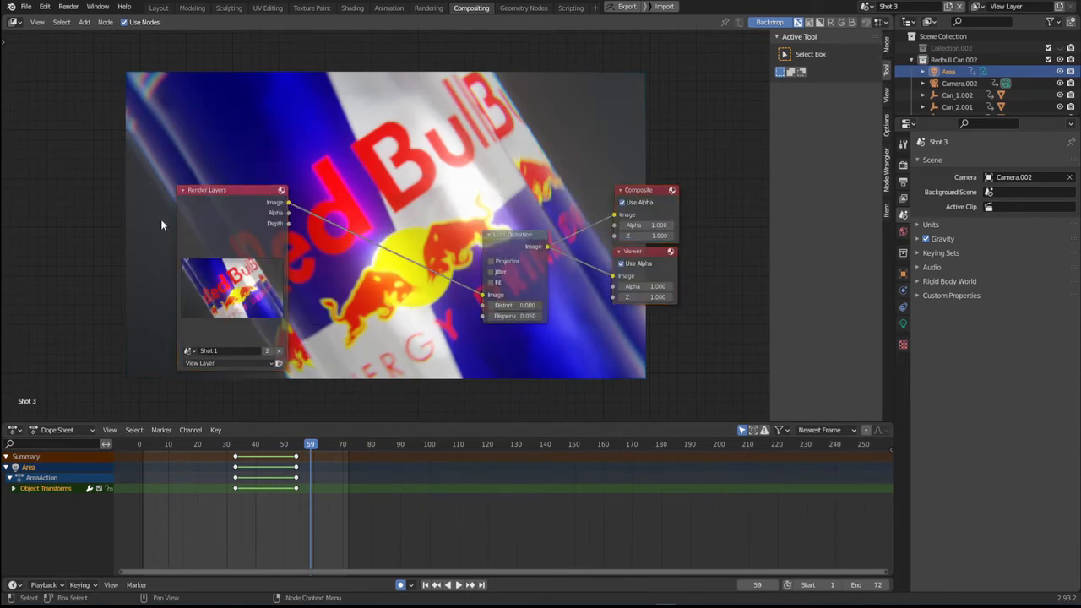
- Set the Render Layers node's source scene to Shot 3
{"action": "left_click", "coordinate": [191, 352]}
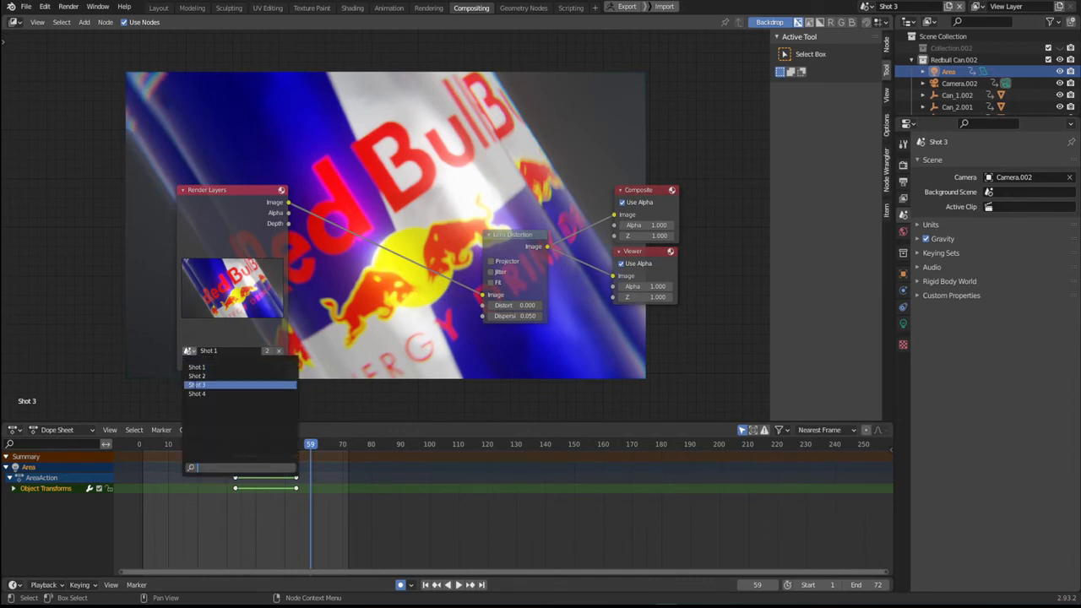
{"action": "left_click", "coordinate": [265, 376]}
{"action": "middle_click_drag", "start_coordinate": [326, 104], "coordinate": [312, 101]}
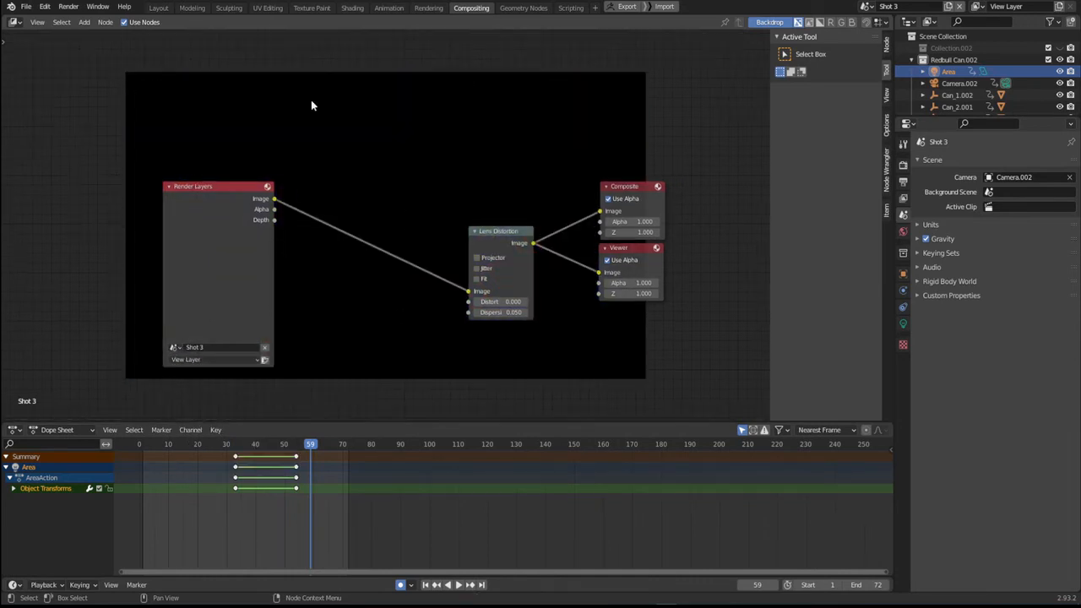
- Back in the Layout workspace, reposition the point light behind the cans along the Y and Z axes at frame 67
{"action": "left_click", "coordinate": [166, 9]}
{"action": "middle_click_drag", "start_coordinate": [271, 275], "coordinate": [329, 292]}
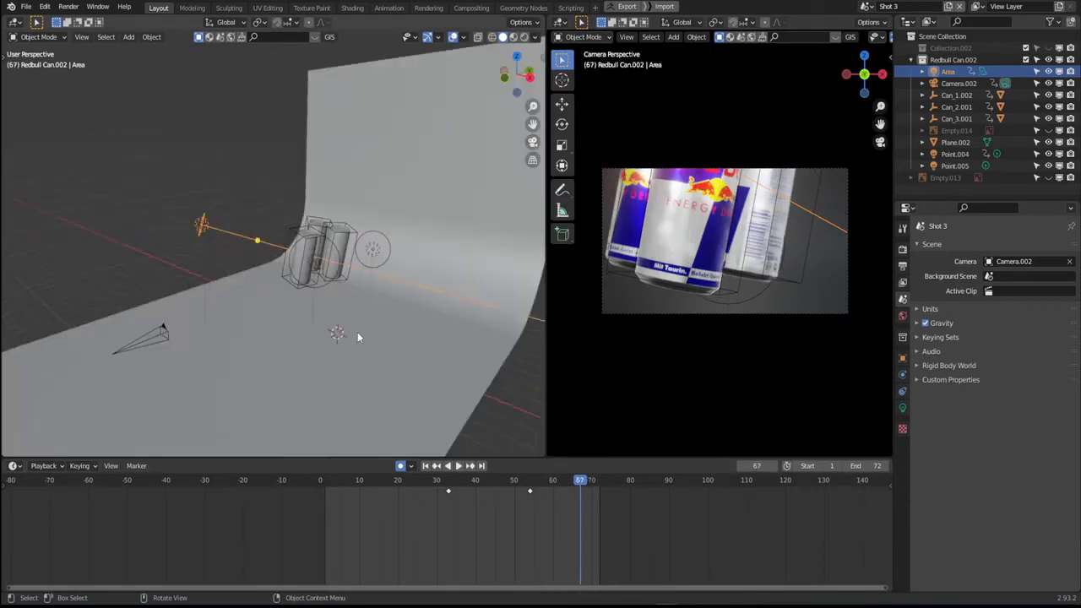
{"action": "middle_click_drag", "start_coordinate": [357, 332], "coordinate": [320, 332]}
{"action": "left_click", "coordinate": [405, 276]}
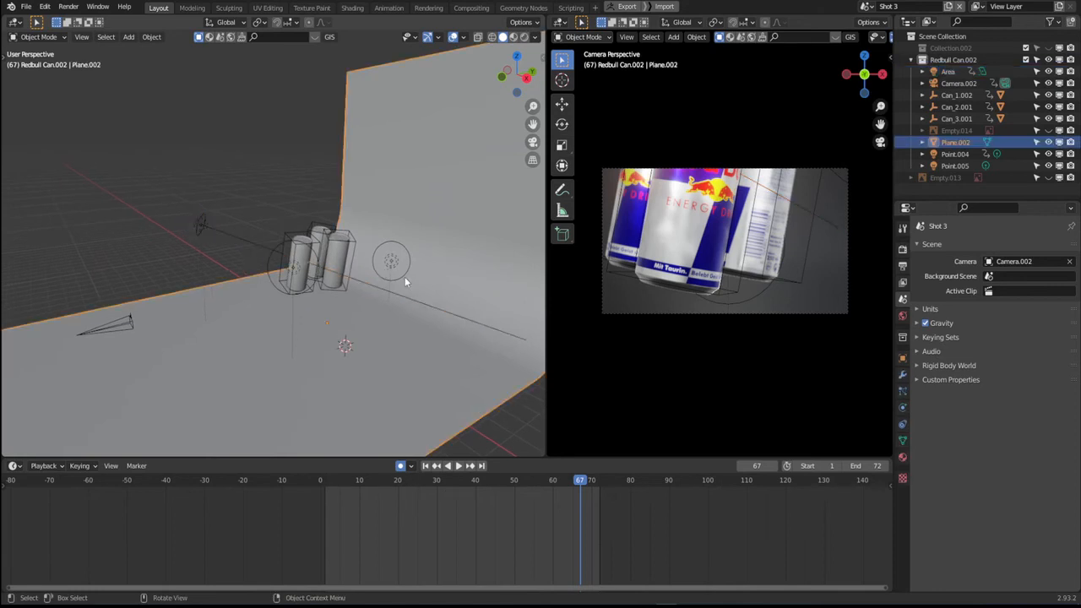
{"action": "left_click", "coordinate": [394, 278]}
{"action": "middle_click_drag", "start_coordinate": [392, 282], "coordinate": [375, 297]}
{"action": "key", "text": "g"}
{"action": "key", "text": "y"}
{"action": "left_click", "coordinate": [390, 300]}
{"action": "key", "text": "g"}
{"action": "key", "text": "z"}
{"action": "left_click", "coordinate": [389, 278]}
- Move the rear point light about 1.3 m farther from the cans along global Y
{"action": "key", "text": "g"}
{"action": "key", "text": "z"}
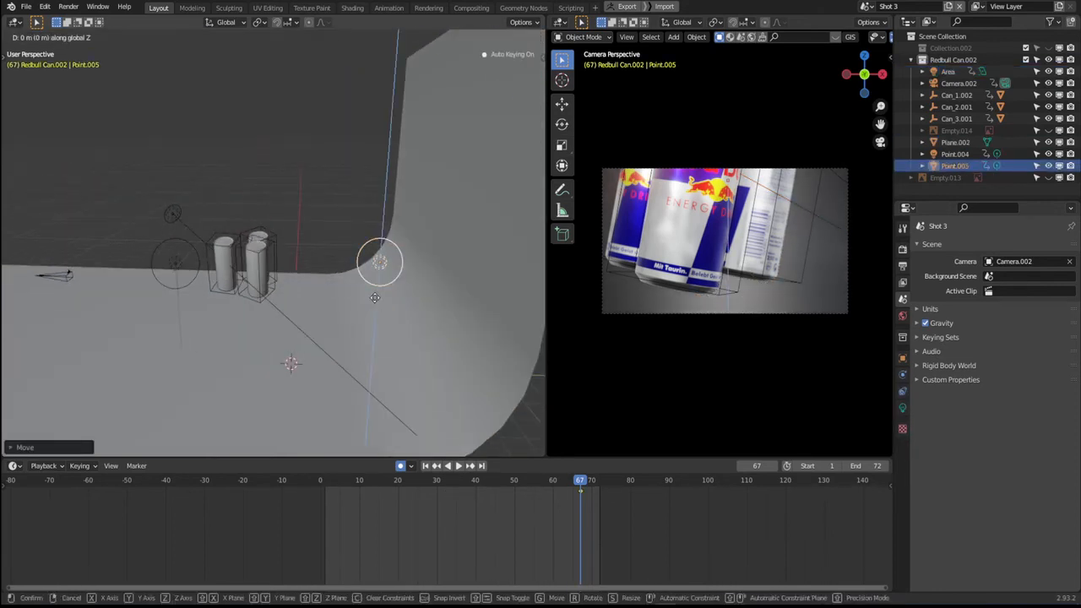
{"action": "key", "text": "Escape"}
{"action": "key", "text": "g"}
{"action": "key", "text": "y"}
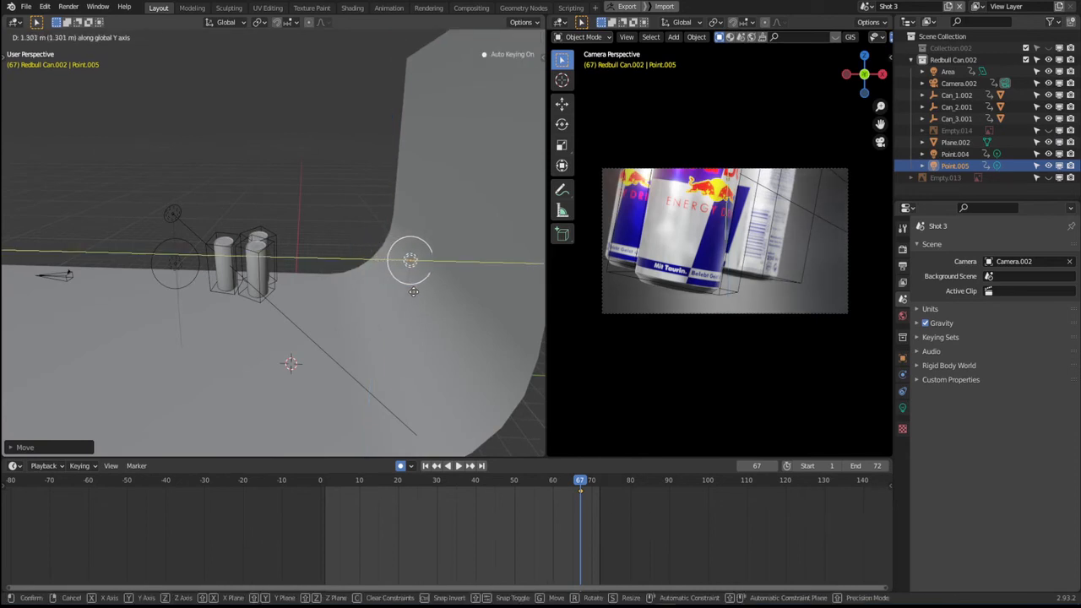
{"action": "left_click", "coordinate": [409, 292]}
- Play and scrub through Shot 3 to examine the can motion and lighting, especially the opening frames up to about frame 30
{"action": "middle_click_drag", "start_coordinate": [289, 319], "coordinate": [435, 325]}
{"action": "left_click", "coordinate": [518, 482]}
{"action": "key", "text": "space"}
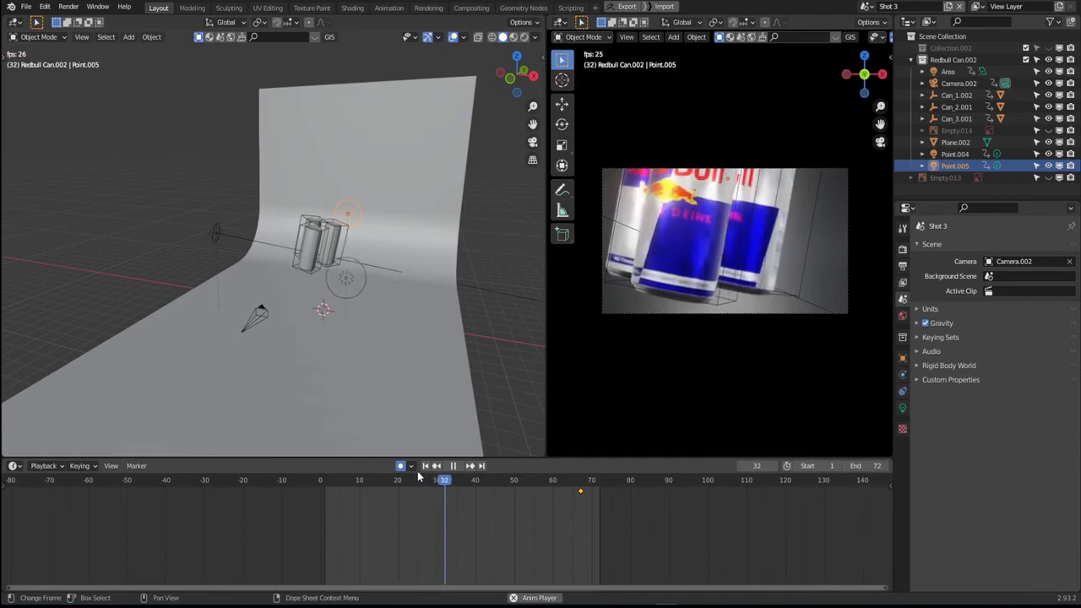
{"action": "key", "text": "space"}
{"action": "middle_click_drag", "start_coordinate": [253, 338], "coordinate": [397, 370]}
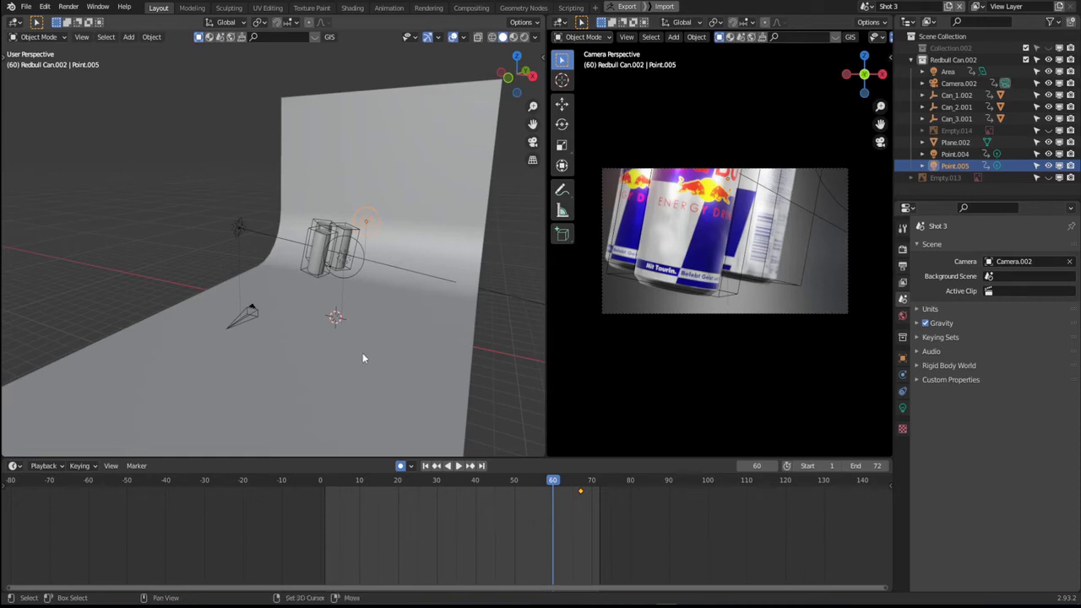
{"action": "middle_click_drag", "start_coordinate": [362, 355], "coordinate": [410, 358]}
{"action": "left_click", "coordinate": [320, 482]}
{"action": "key", "text": "space"}
{"action": "key", "text": "space"}
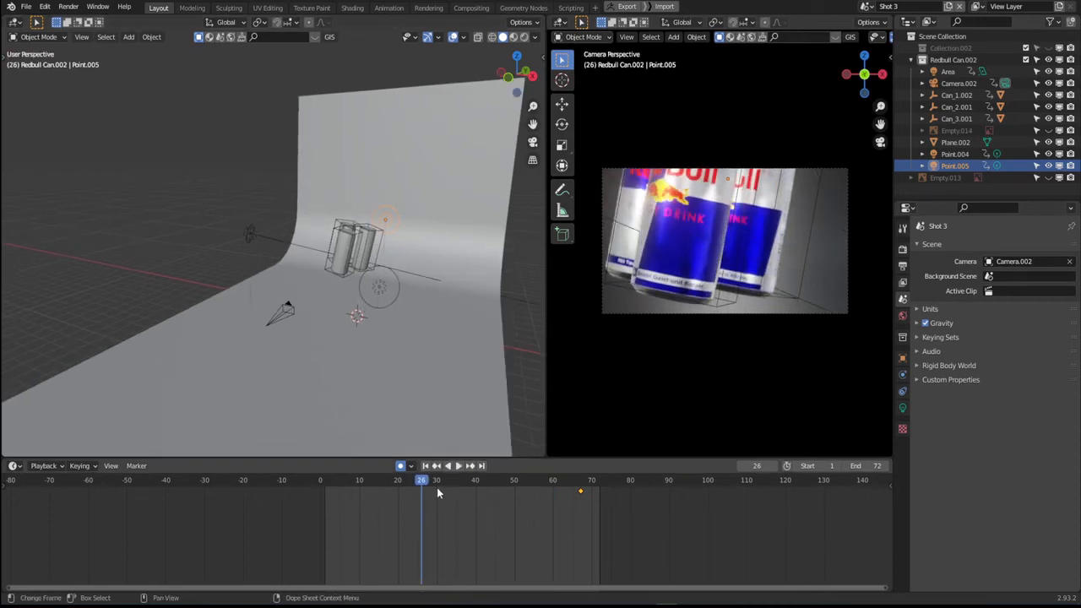
{"action": "mouse_move", "coordinate": [422, 484]}
{"action": "left_mouse_down"}
{"action": "mouse_move", "coordinate": [329, 487]}
{"action": "mouse_move", "coordinate": [437, 494]}
{"action": "left_mouse_up"}
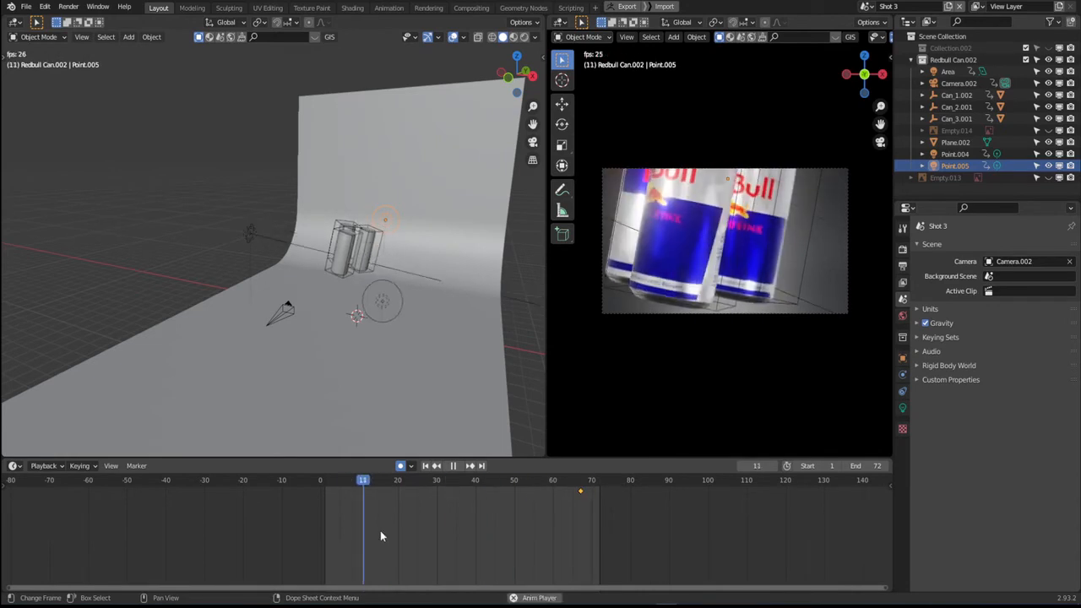
{"action": "key", "text": "space"}
{"action": "left_click_drag", "start_coordinate": [401, 486], "coordinate": [347, 481]}
{"action": "key", "text": "space"}
{"action": "key", "text": "space"}
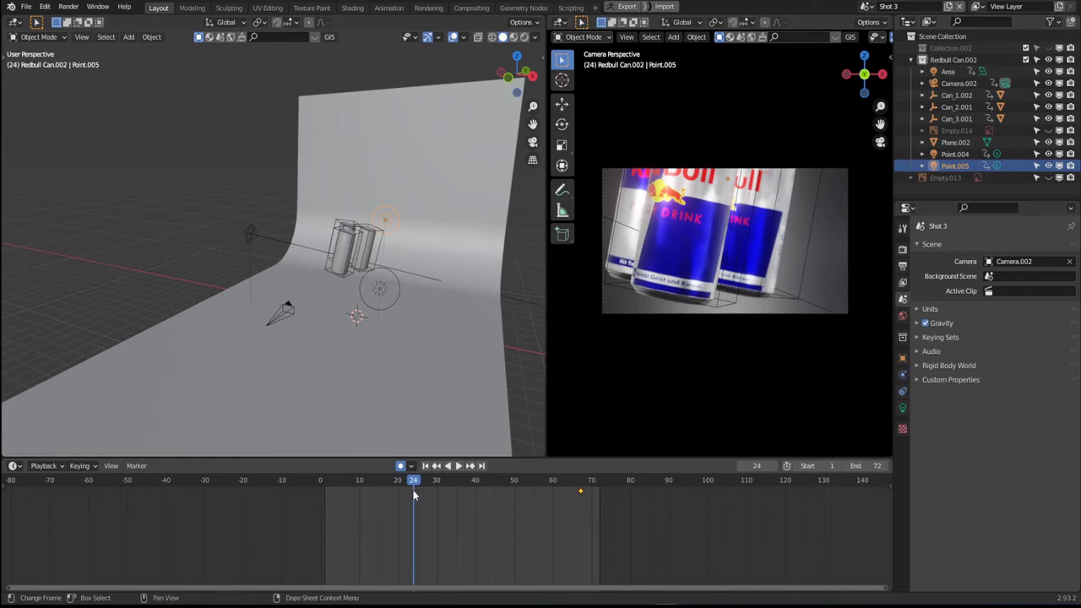
{"action": "left_click_drag", "start_coordinate": [413, 496], "coordinate": [397, 496]}
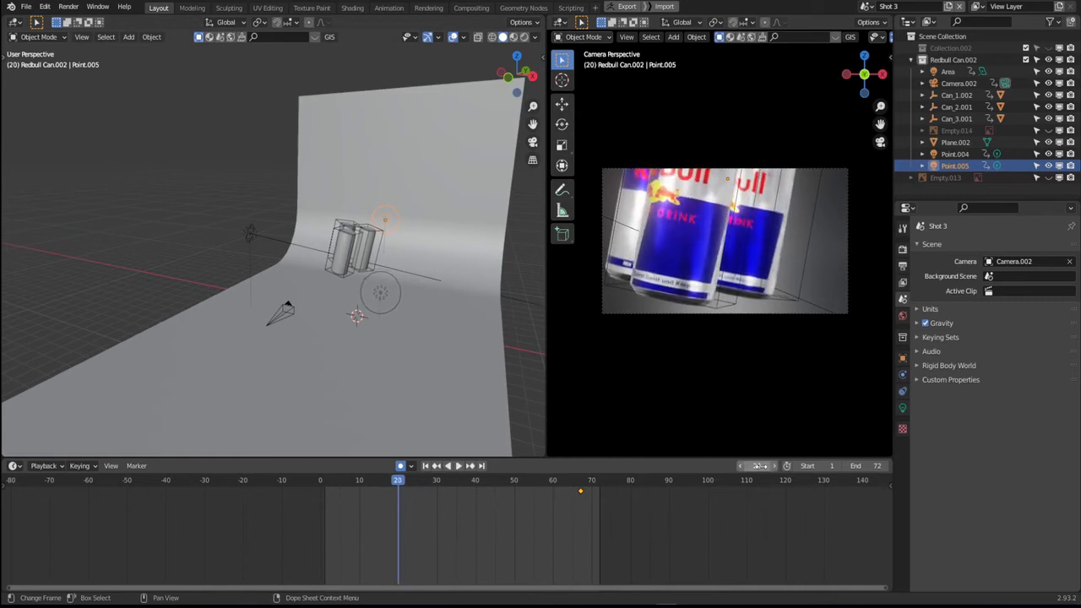
- Set Shot 3's end frame to 18 and its output path to the Shot3 folder in the class renders directory
{"action": "left_click", "coordinate": [853, 466]}
{"action": "key", "text": "Return"}
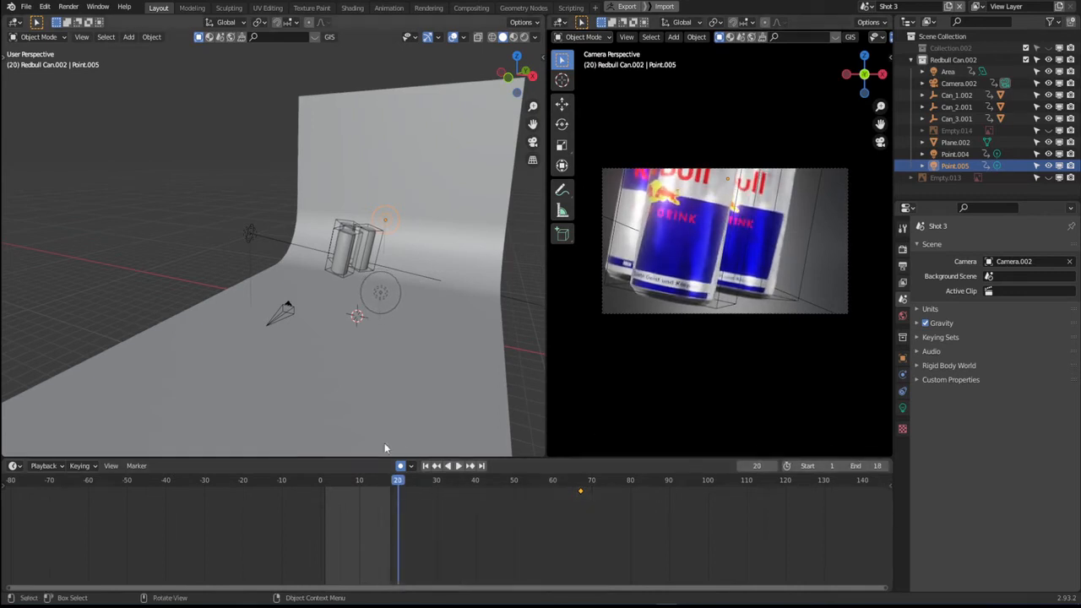
{"action": "middle_click_drag", "start_coordinate": [452, 279], "coordinate": [371, 295]}
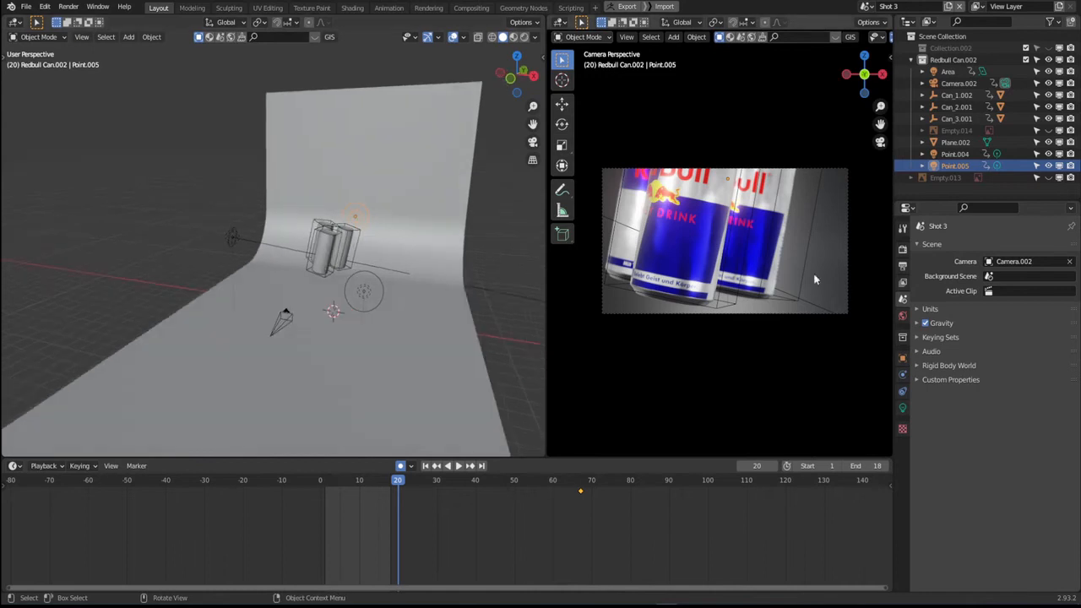
{"action": "left_click", "coordinate": [902, 250]}
{"action": "left_click", "coordinate": [903, 266]}
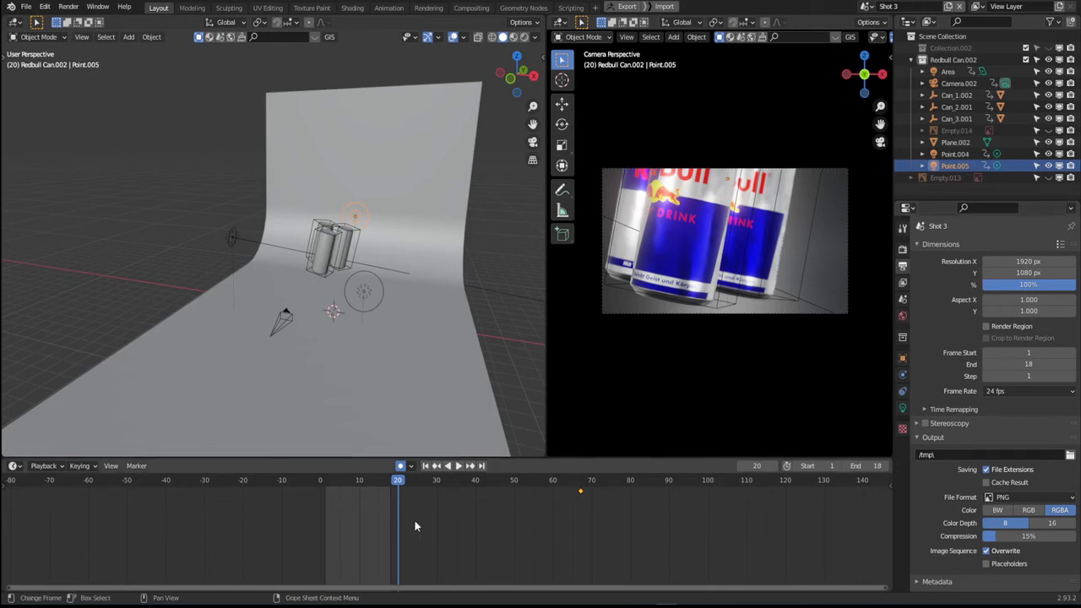
- Render the Shot 3 animation from frame 1 to 18, view the whole image and close the render view
{"action": "key", "text": "shift+Left"}
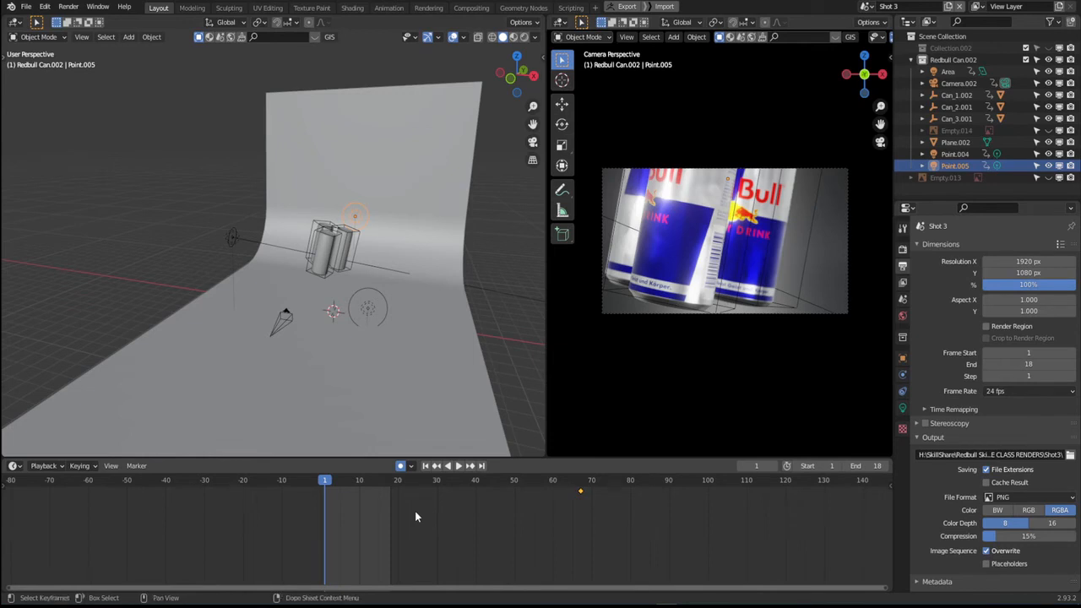
{"action": "key", "text": "ctrl+F12"}
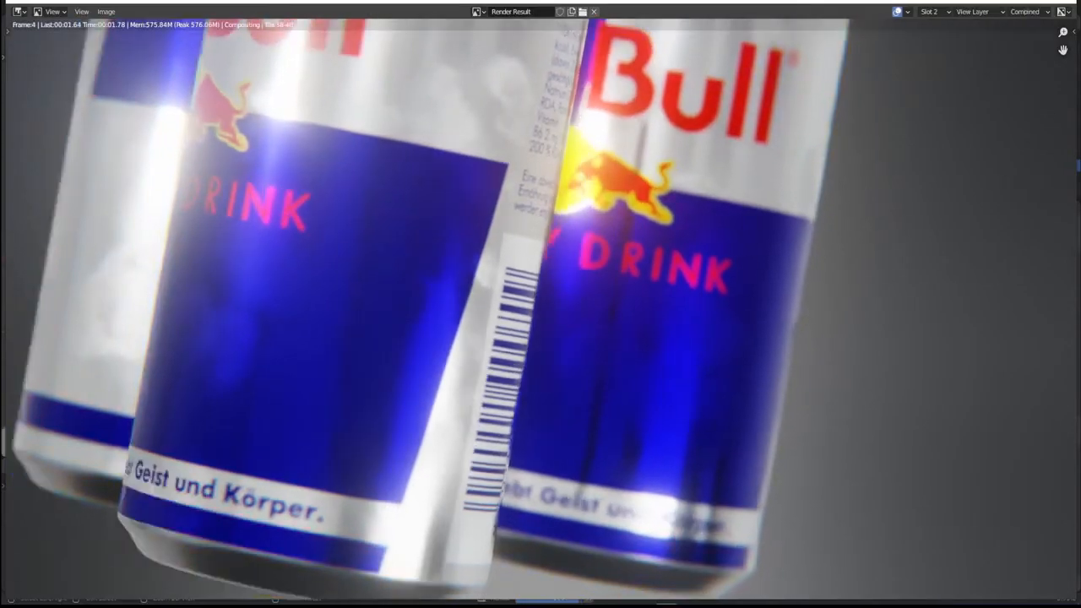
{"action": "scroll", "coordinate": [811, 360], "scroll_direction": "down", "scroll_amount": 3}
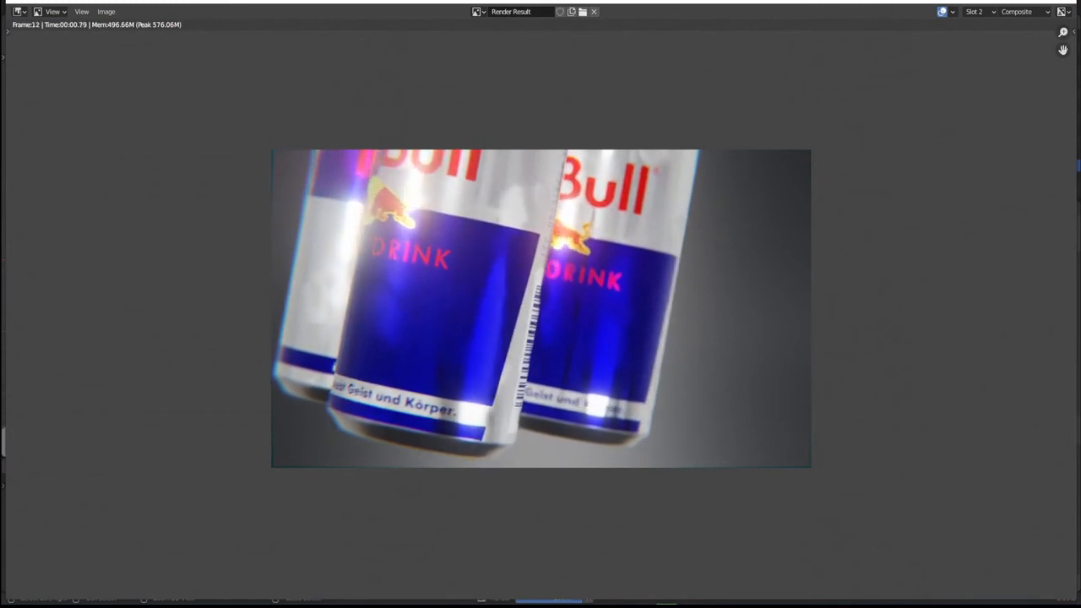
{"action": "left_click", "coordinate": [1064, 4]}
- In the Shading workspace, set the backdrop plane's Base Color to a fully saturated orange with hue 0.065 and medium brightness
{"action": "middle_click_drag", "start_coordinate": [385, 326], "coordinate": [425, 279], "text": "shift"}
{"action": "left_click", "coordinate": [448, 191]}
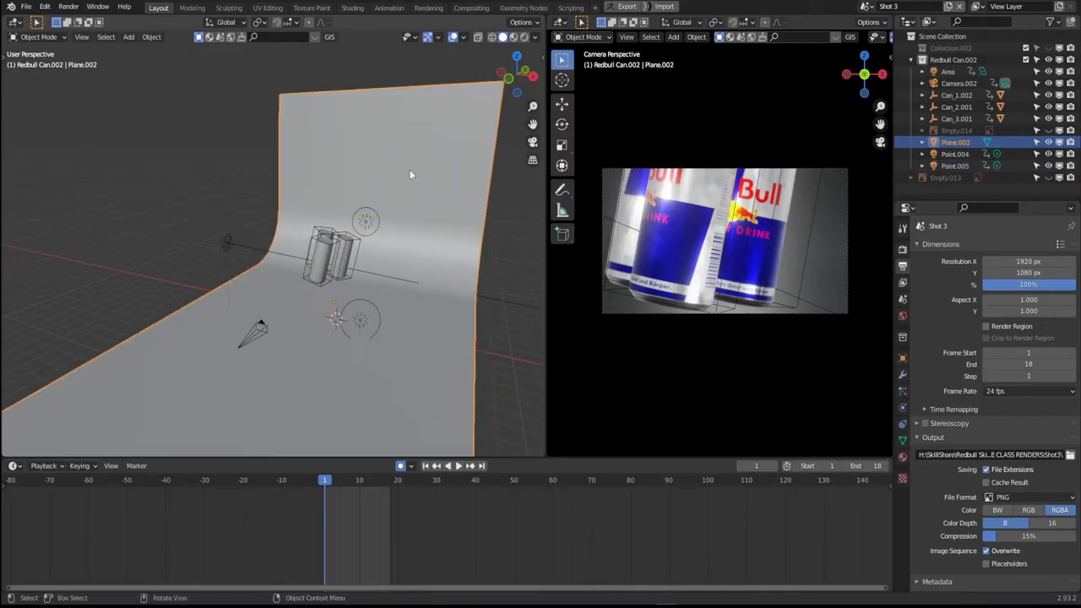
{"action": "left_click", "coordinate": [352, 8]}
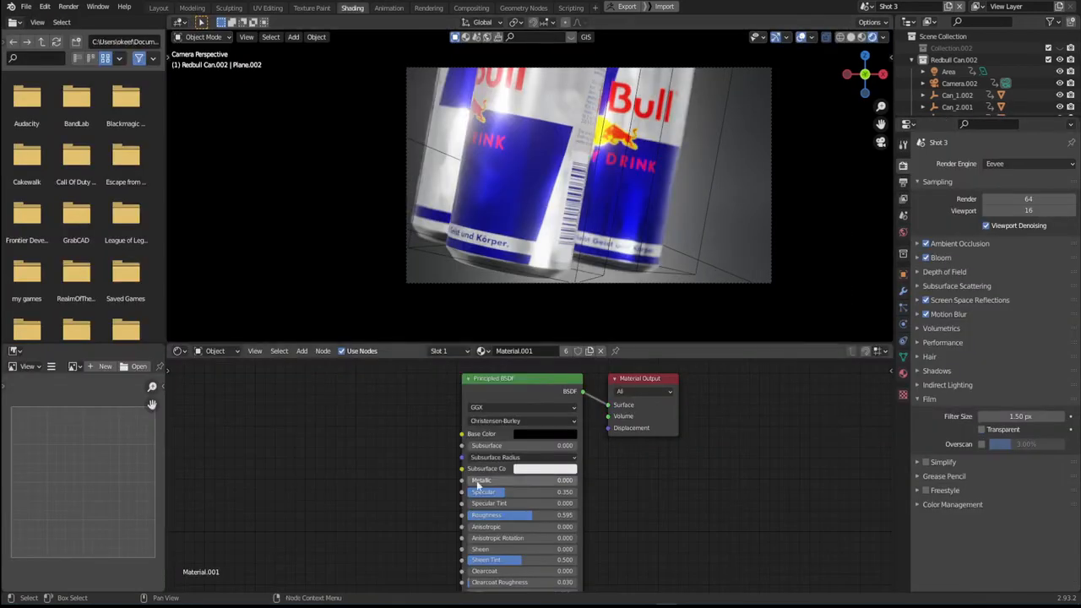
{"action": "left_click", "coordinate": [523, 435]}
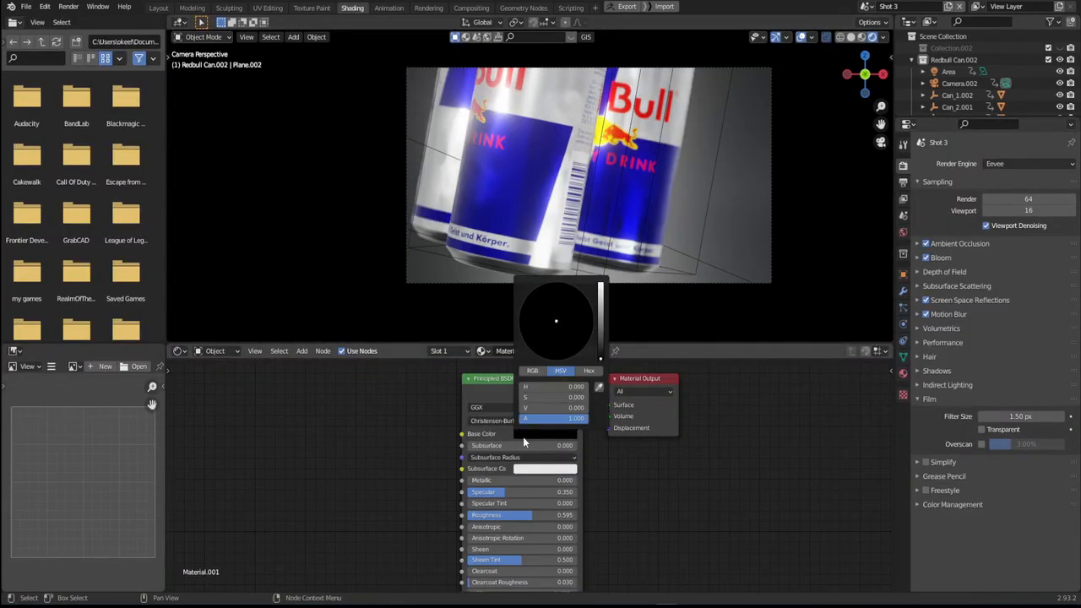
{"action": "left_click_drag", "start_coordinate": [595, 356], "coordinate": [600, 301]}
{"action": "left_click_drag", "start_coordinate": [554, 330], "coordinate": [535, 353]}
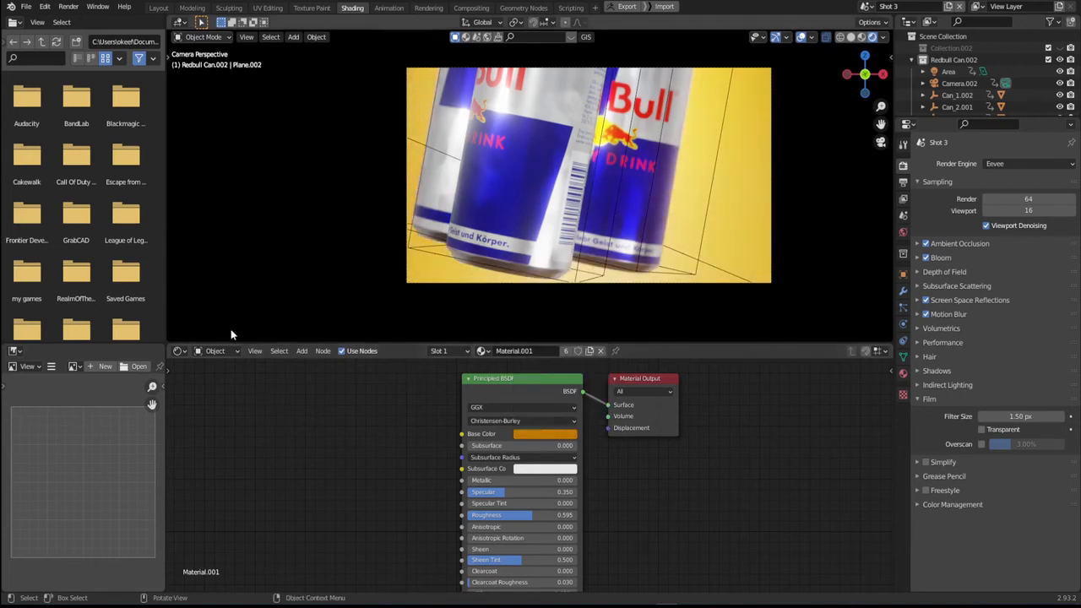
{"action": "left_click", "coordinate": [539, 436]}
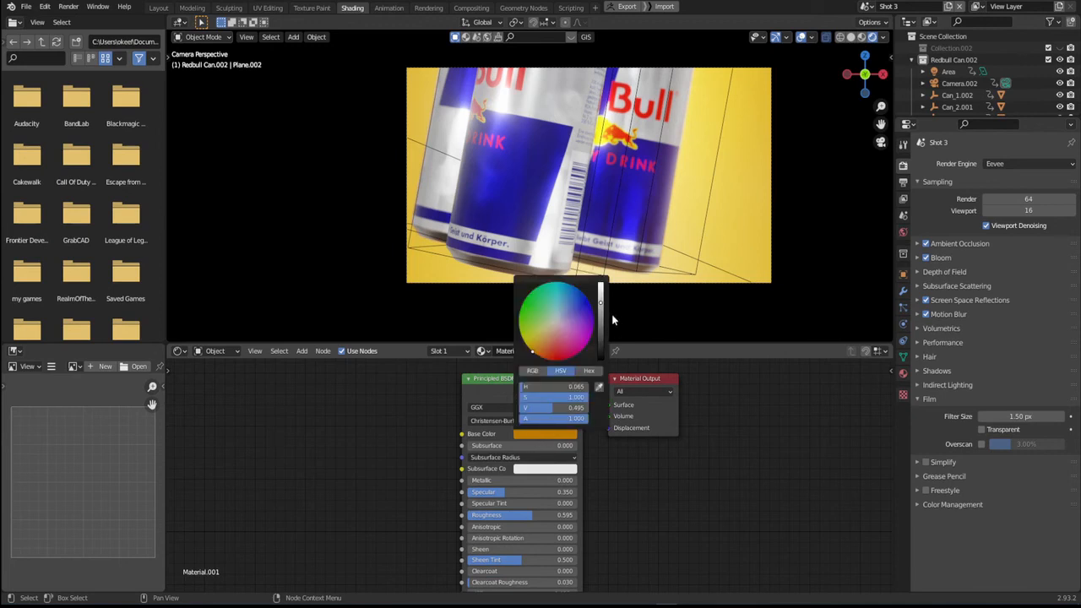
{"action": "left_click_drag", "start_coordinate": [601, 302], "coordinate": [602, 305]}
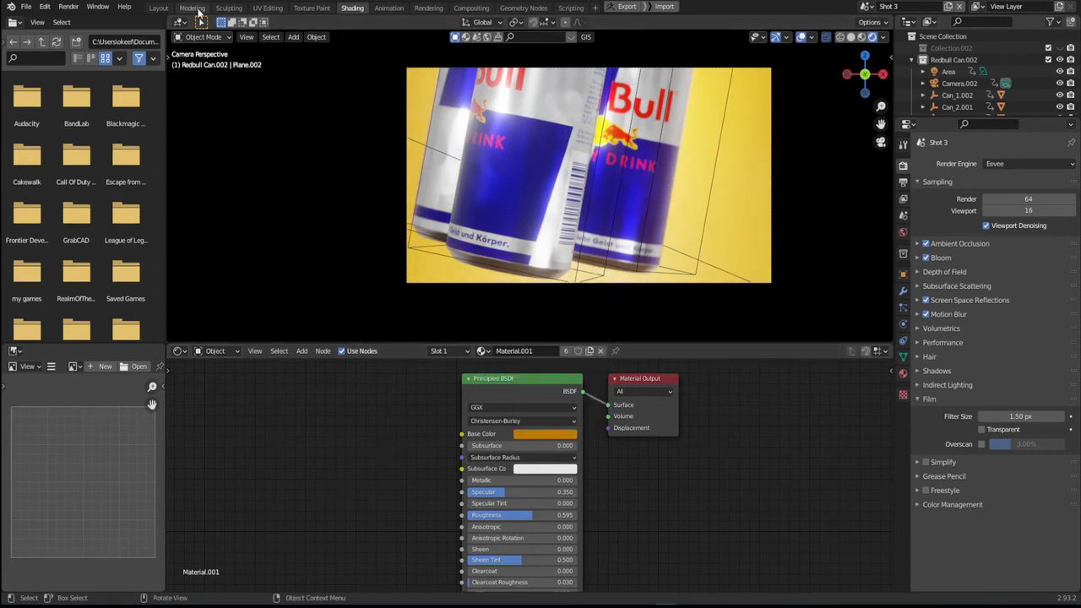
- Return to the Layout workspace and set Shot 3's start frame to 18
{"action": "left_click", "coordinate": [158, 8]}
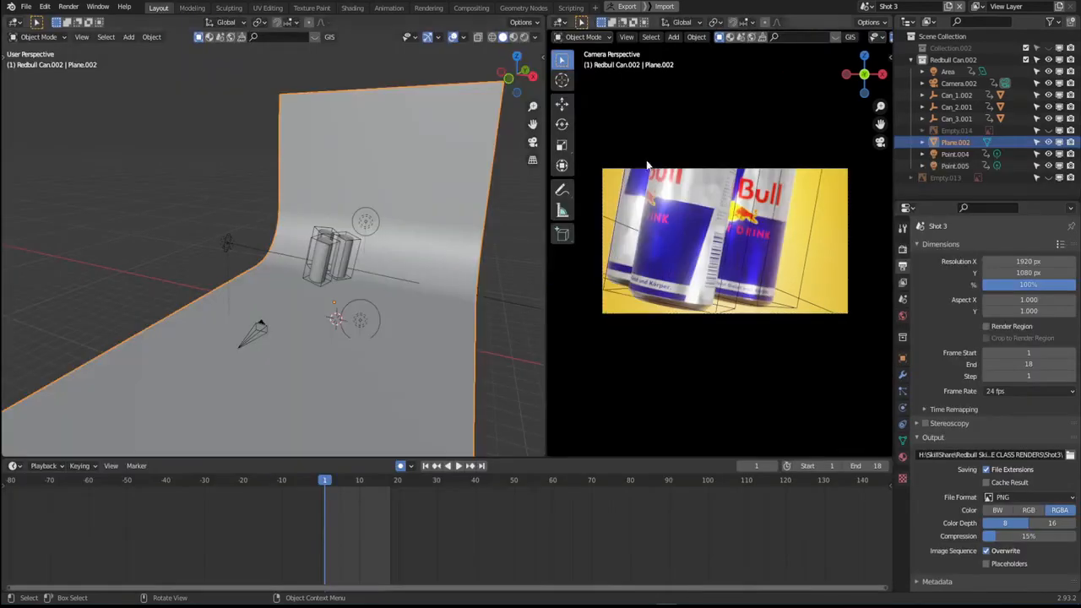
{"action": "left_click", "coordinate": [809, 465]}
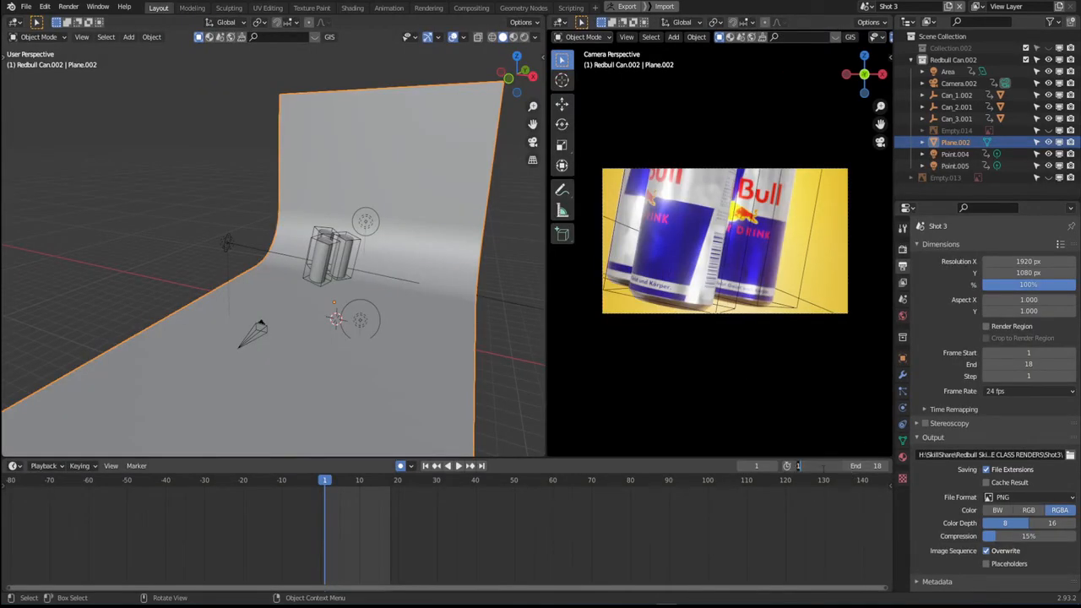
{"action": "key", "text": "Return"}
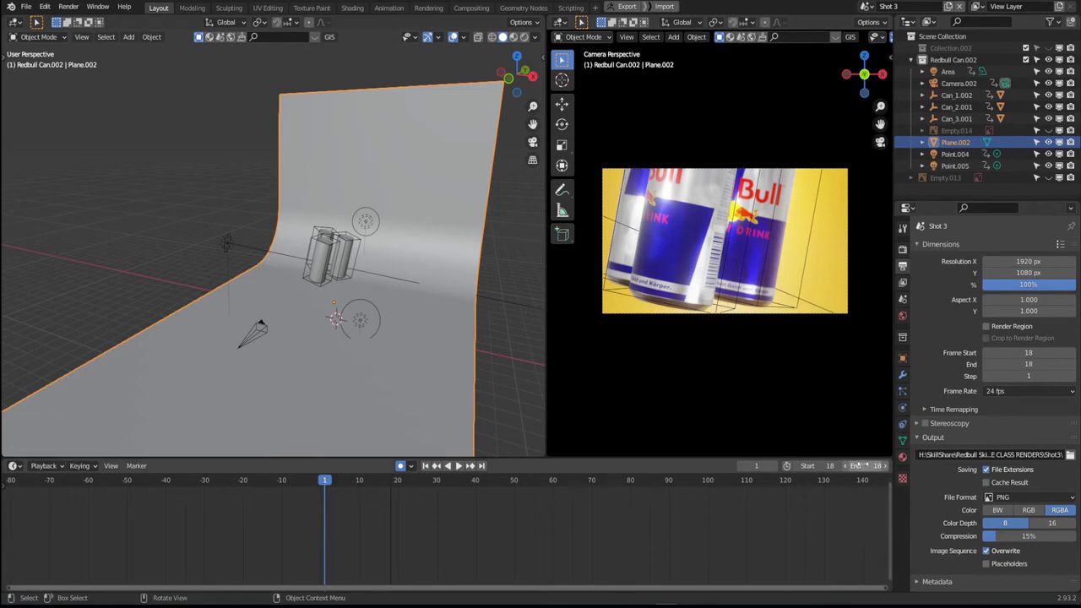
- Set Shot 3's end frame to 36, render the animation from frame 18 to 36 and close the render view
{"action": "left_click", "coordinate": [855, 465]}
{"action": "type", "text": "36"}
{"action": "key", "text": "Return"}
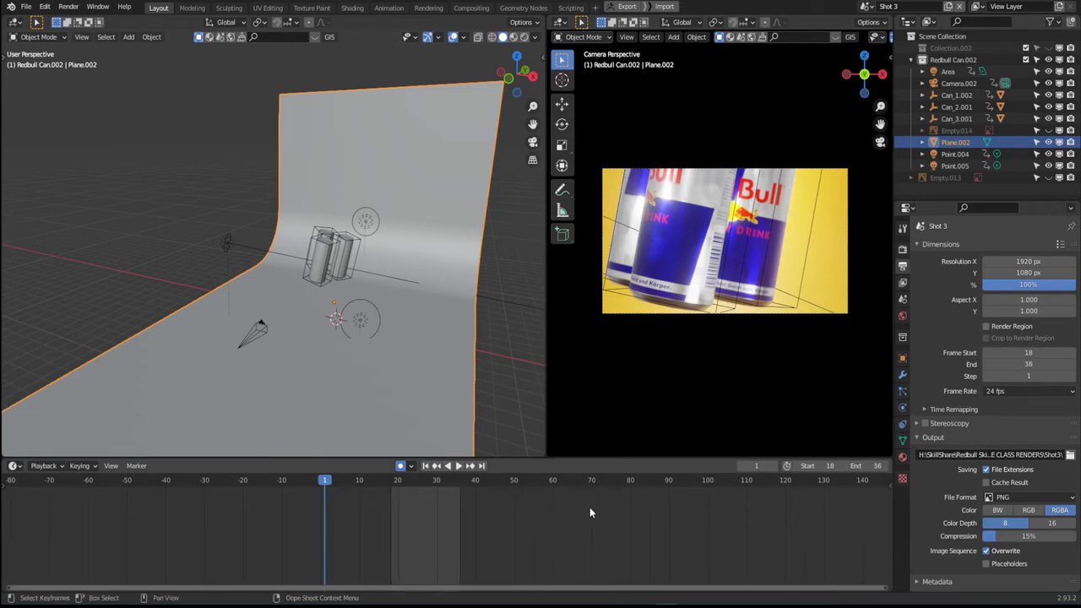
{"action": "key", "text": "F12"}
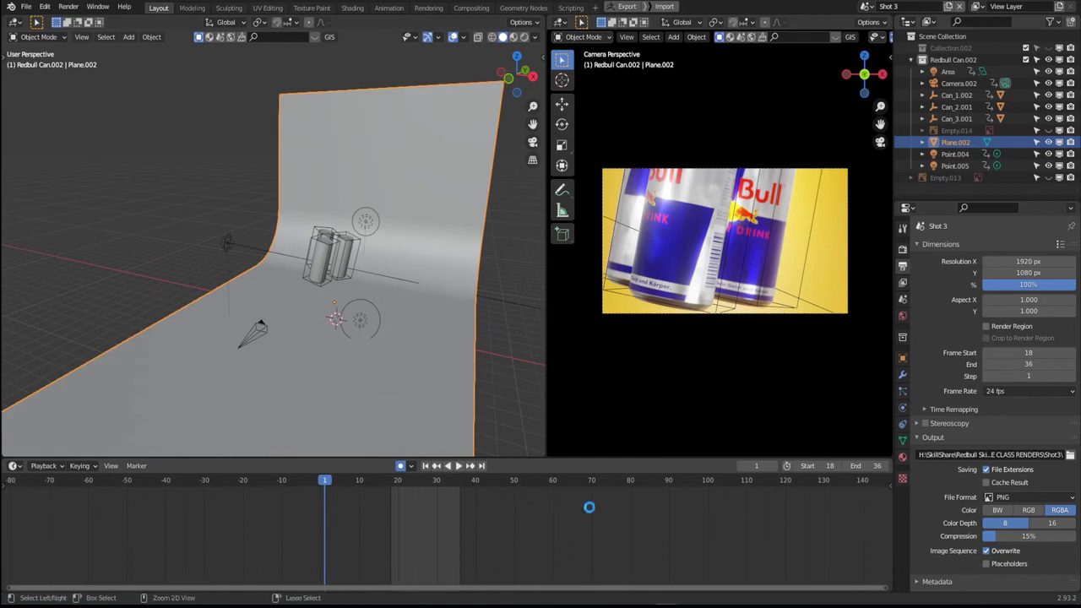
{"action": "key", "text": "Home"}
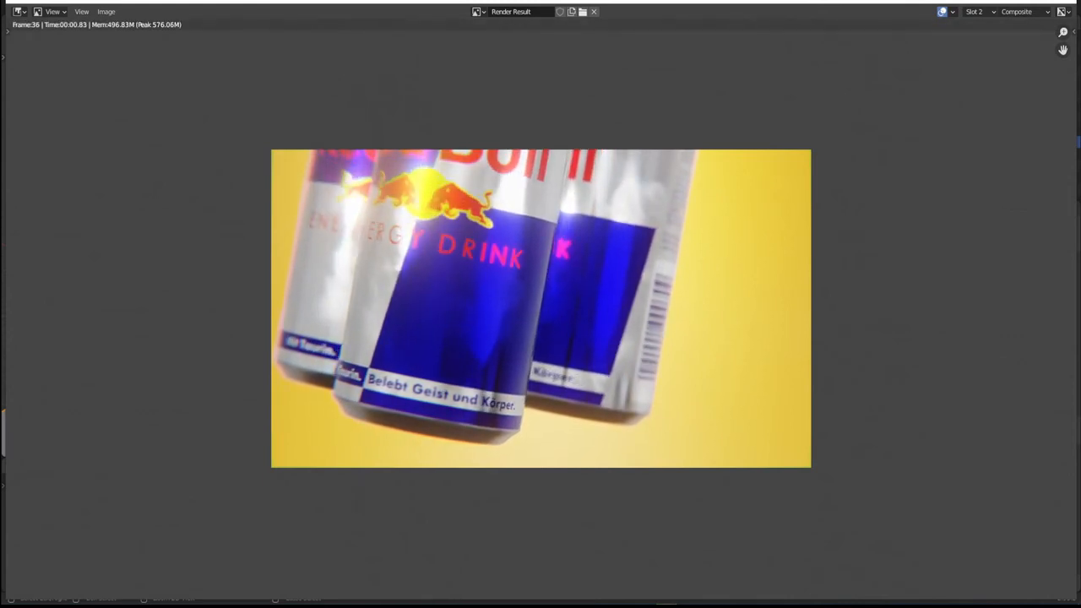
{"action": "left_click", "coordinate": [1065, 5]}
{"action": "middle_click_drag", "start_coordinate": [372, 279], "coordinate": [423, 311]}
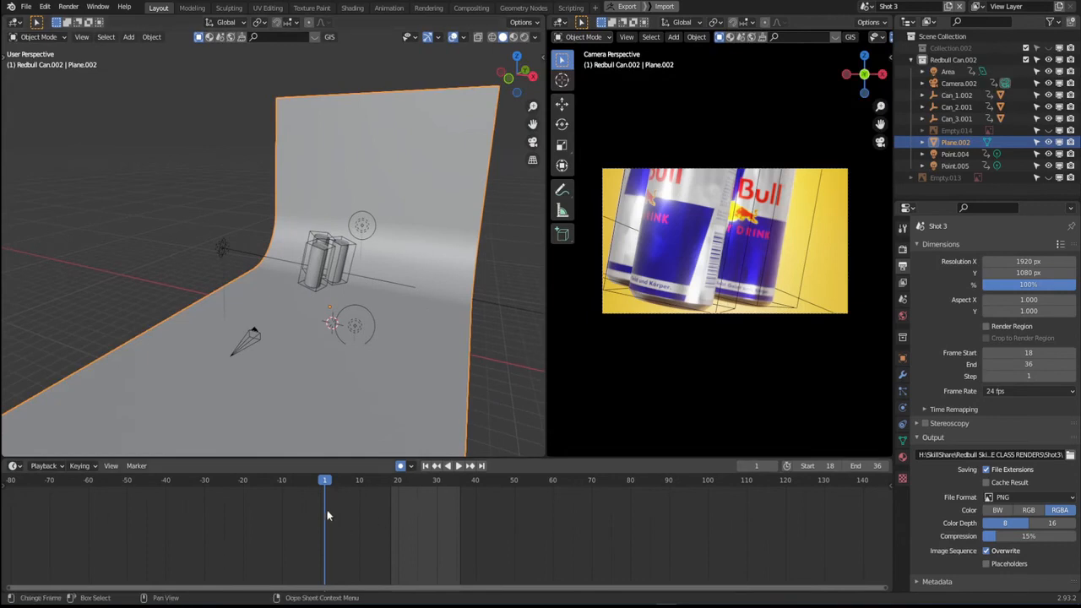
- In the Shading workspace, set the backdrop plane's Base Color to a fully saturated red with hue 0 and value 0.517
{"action": "left_click", "coordinate": [352, 7]}
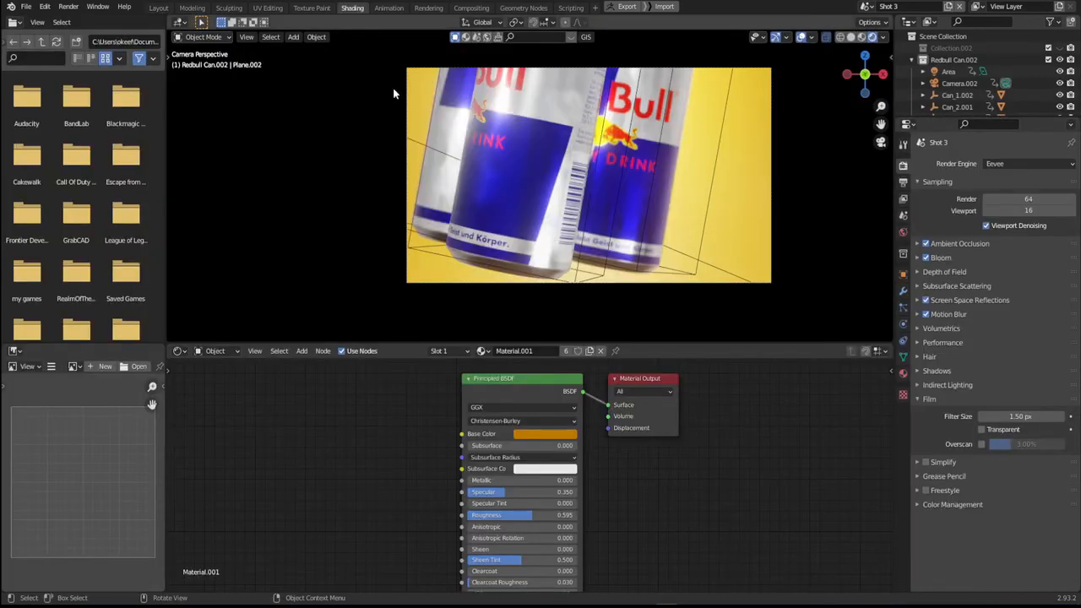
{"action": "left_click", "coordinate": [554, 435]}
{"action": "left_click_drag", "start_coordinate": [547, 386], "coordinate": [537, 386]}
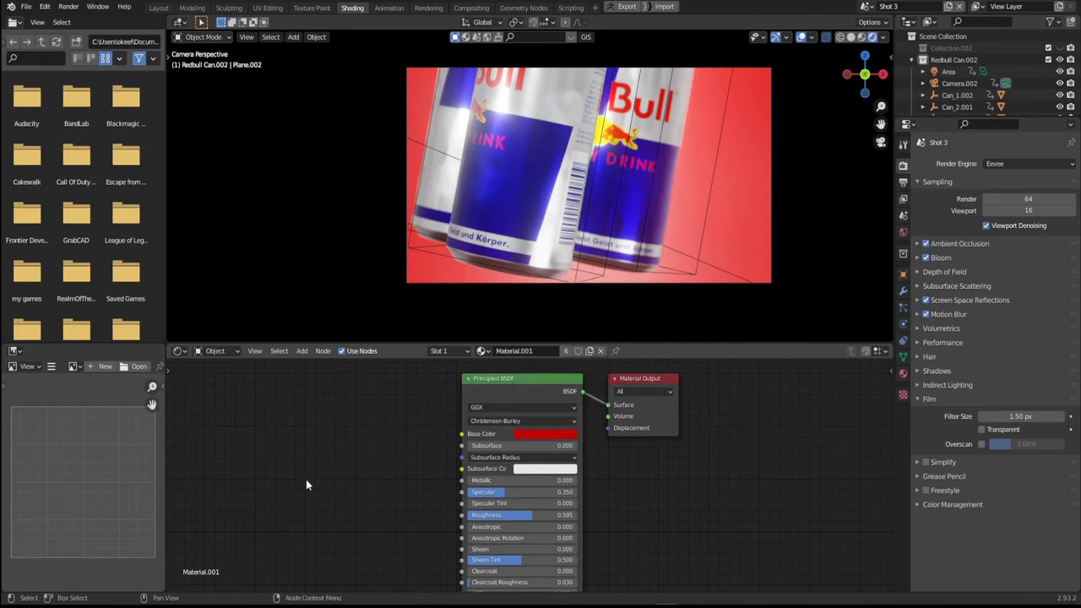
- Return to the Layout workspace, set Shot 3's frame range to 36–54 and render that animation
{"action": "left_click", "coordinate": [159, 8]}
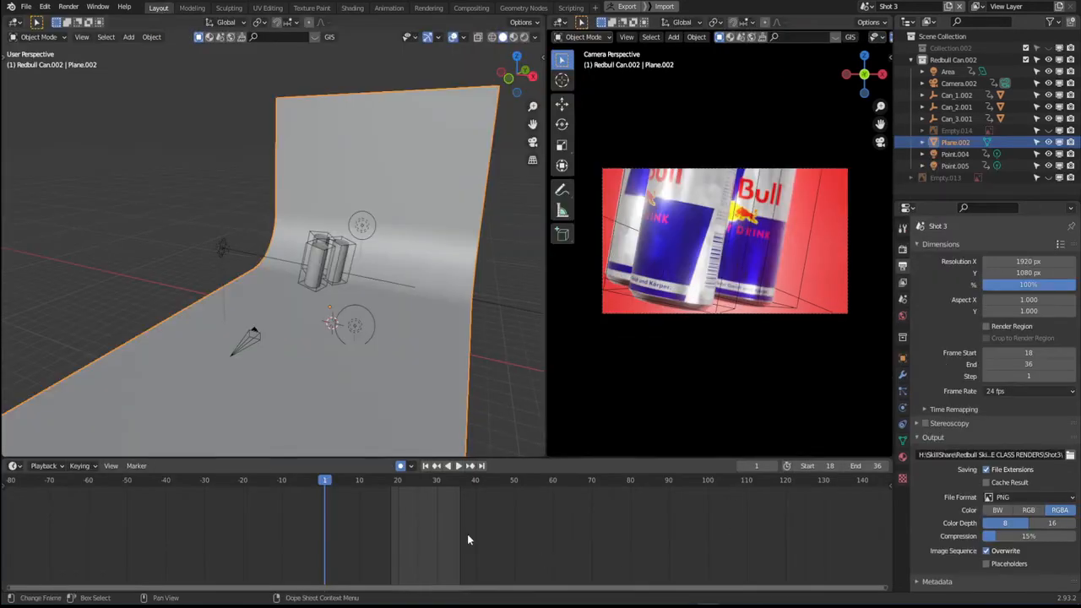
{"action": "left_click", "coordinate": [868, 465]}
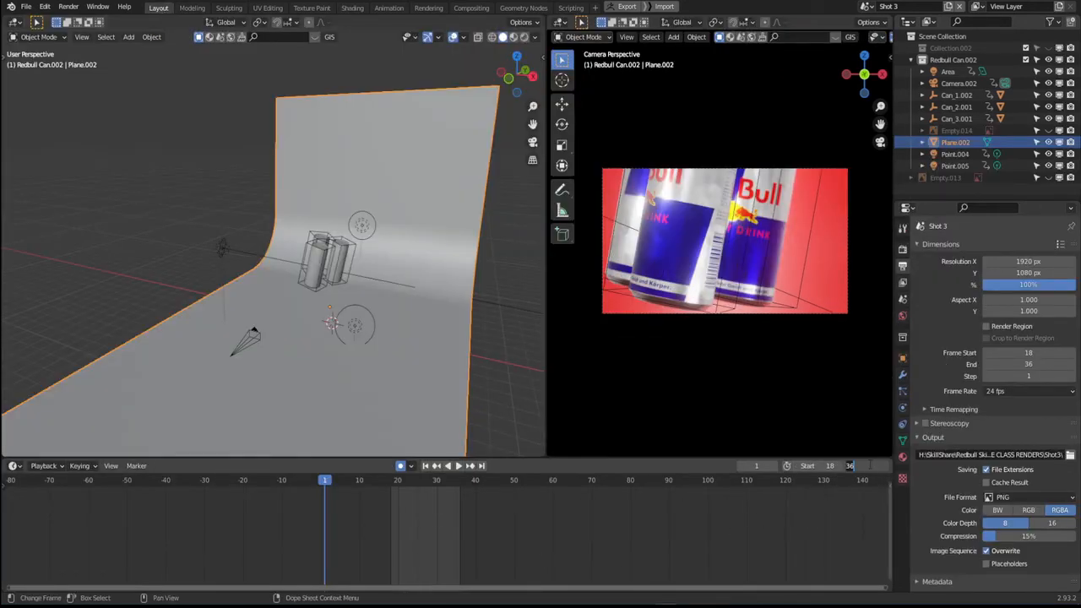
{"action": "type", "text": "54"}
{"action": "key", "text": "Return"}
{"action": "left_click", "coordinate": [815, 465]}
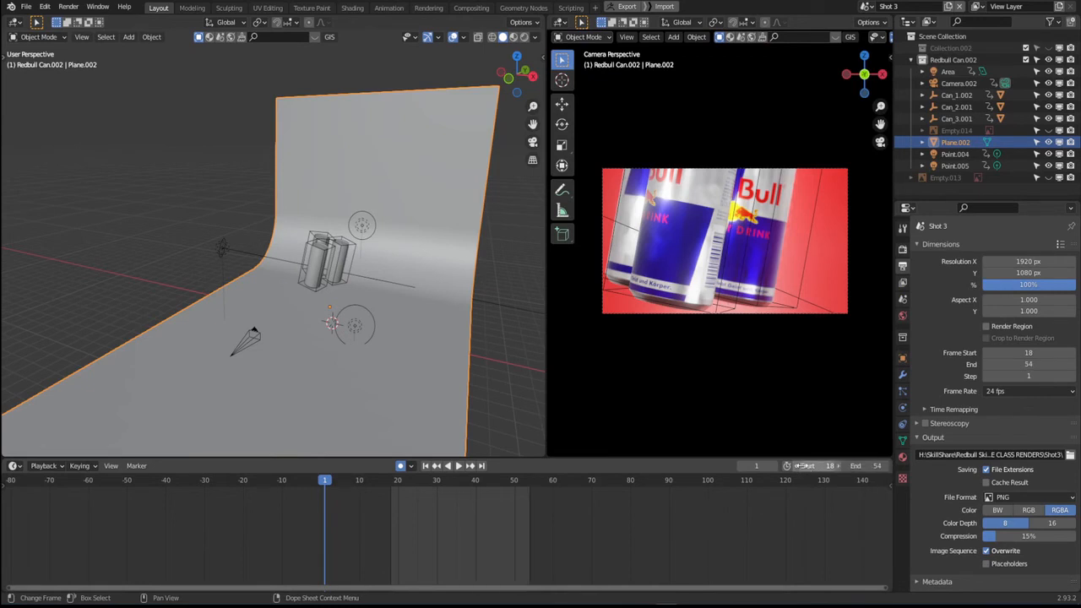
{"action": "key", "text": "Return"}
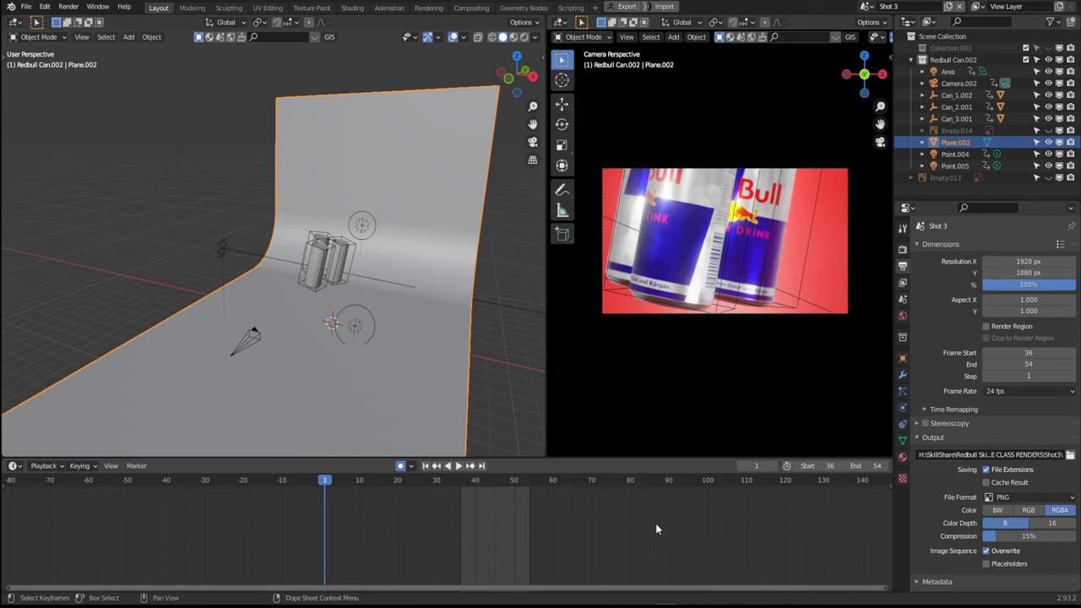
{"action": "key", "text": "ctrl+F12"}
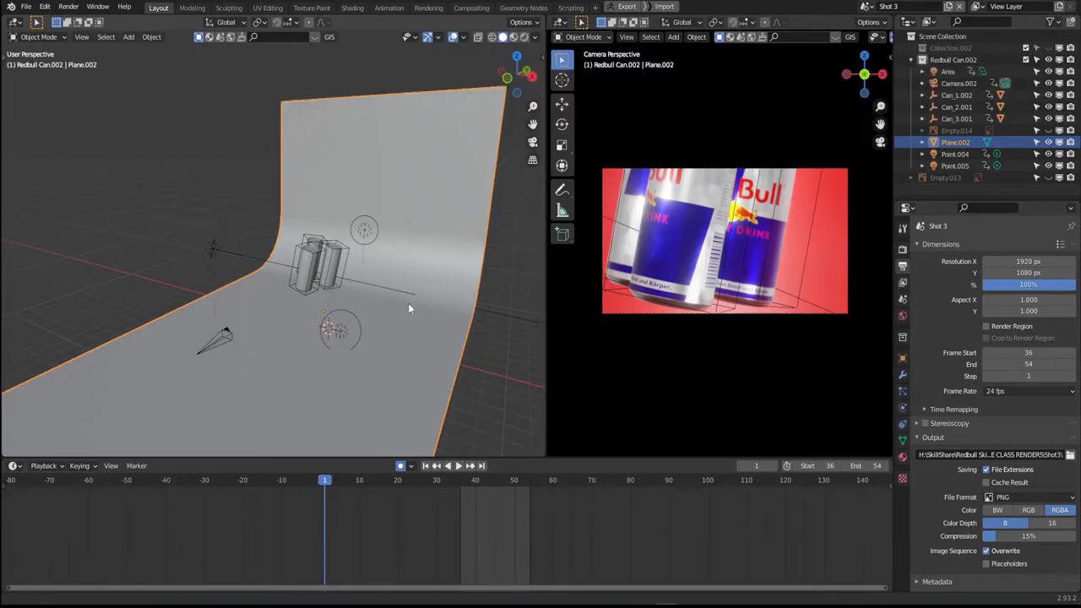
{"action": "middle_click_drag", "start_coordinate": [408, 304], "coordinate": [413, 301]}
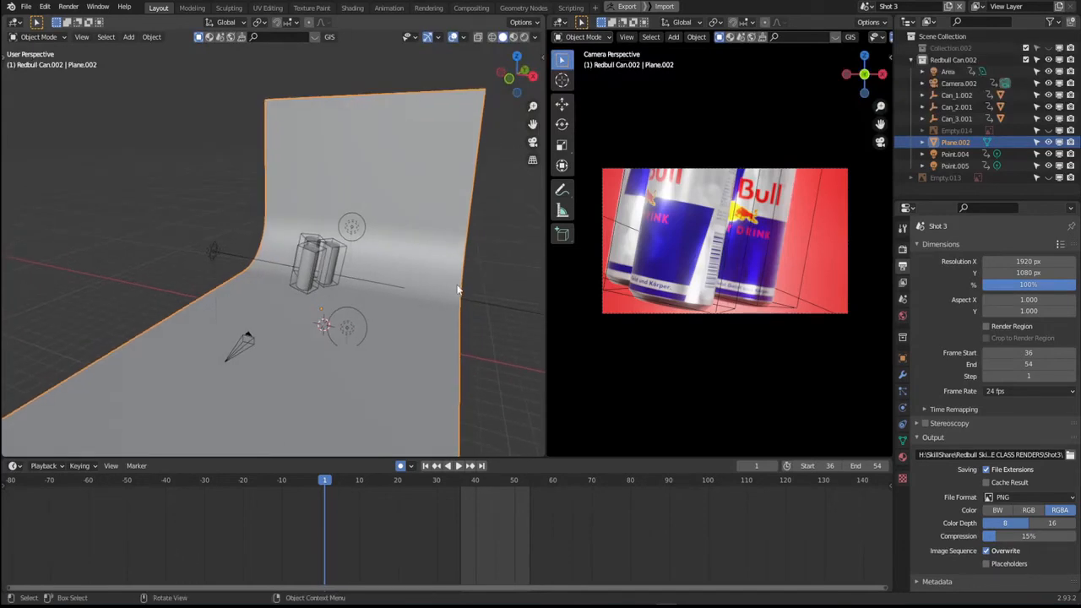
- In the Shading workspace, change the backdrop plane's Base Color to a fully saturated blue with hue 0.627
{"action": "left_click", "coordinate": [352, 8]}
{"action": "left_click", "coordinate": [554, 432]}
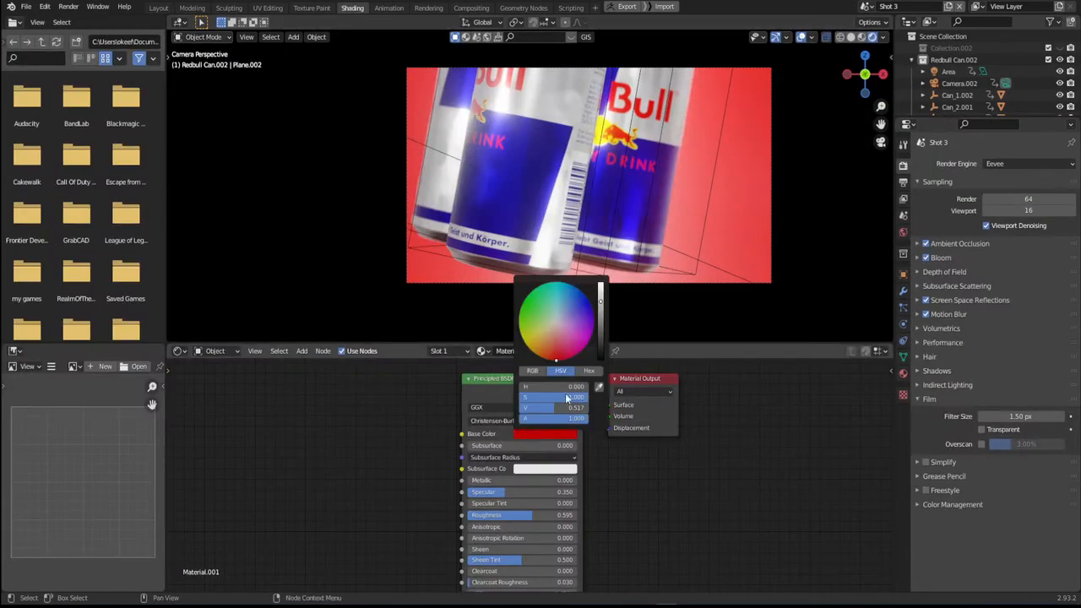
{"action": "left_click_drag", "start_coordinate": [559, 386], "coordinate": [592, 387]}
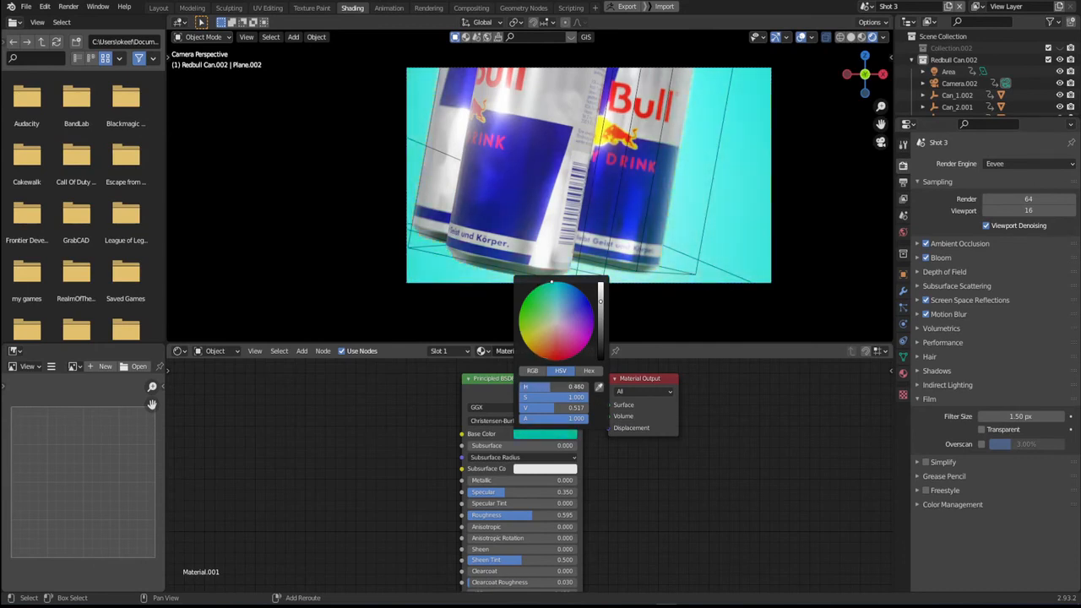
{"action": "mouse_move", "coordinate": [560, 283]}
{"action": "left_mouse_down"}
{"action": "mouse_move", "coordinate": [591, 306]}
{"action": "mouse_move", "coordinate": [573, 286]}
{"action": "left_mouse_up"}
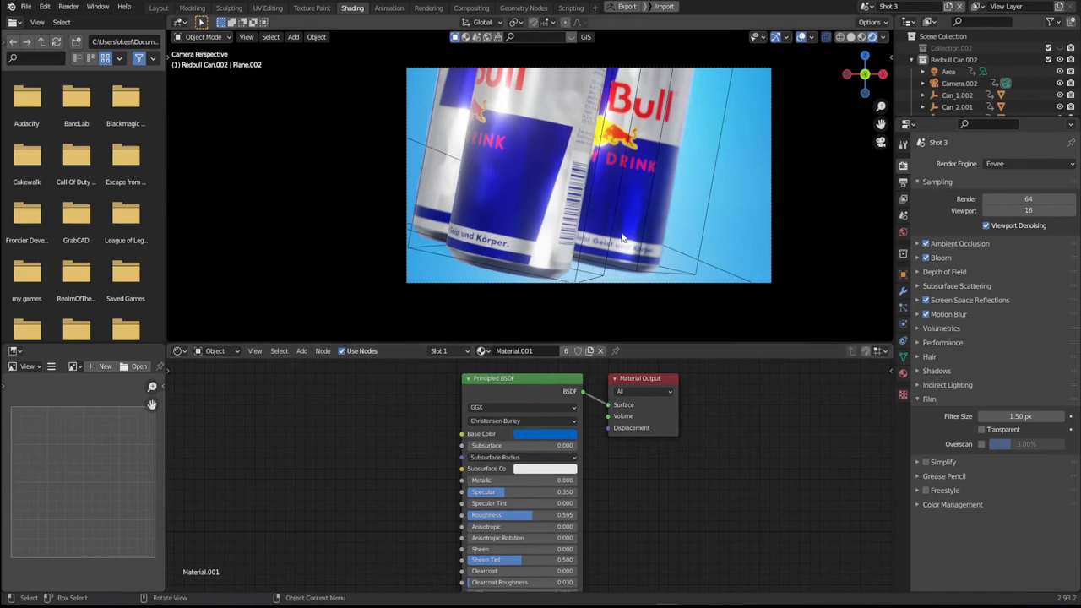
- Return to the Layout workspace and set Shot 3's start frame to 54 and end frame to 72
{"action": "left_click", "coordinate": [158, 8]}
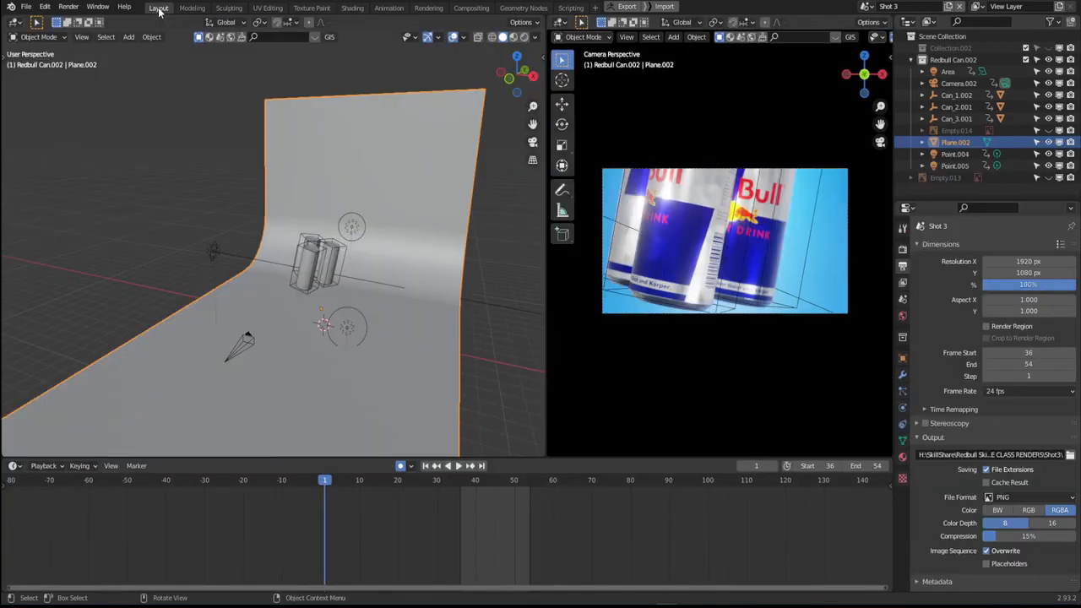
{"action": "left_click", "coordinate": [863, 465]}
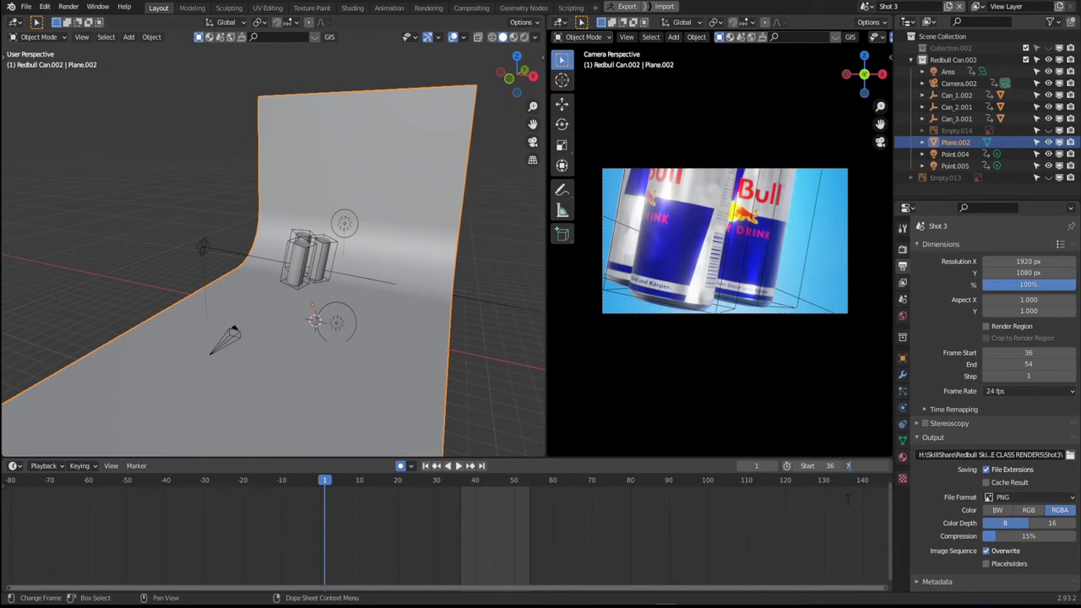
{"action": "key", "text": "Return"}
{"action": "left_click", "coordinate": [823, 466]}
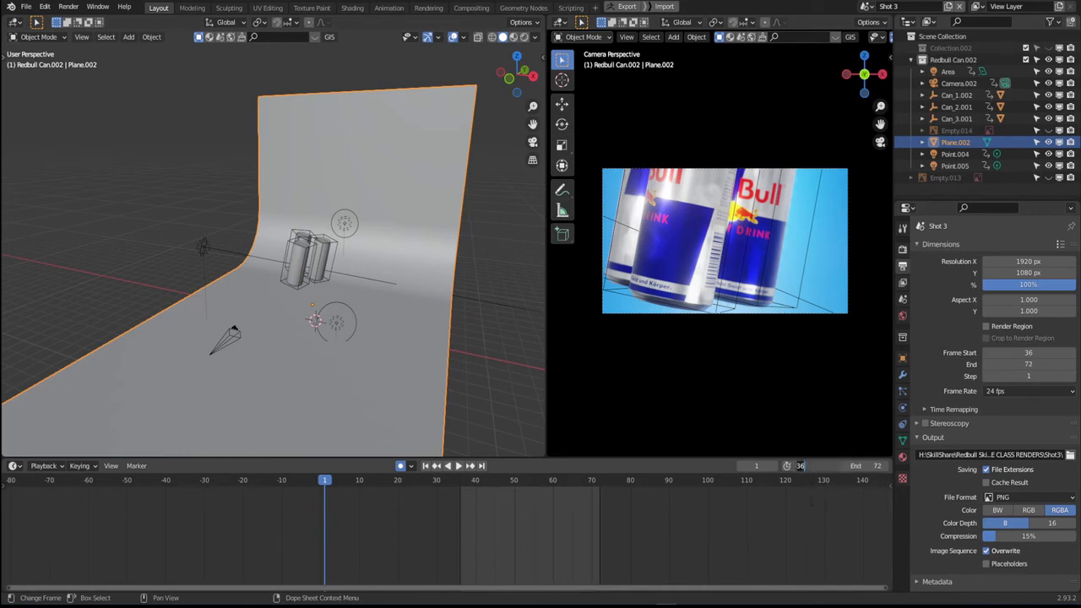
{"action": "key", "text": "Return"}
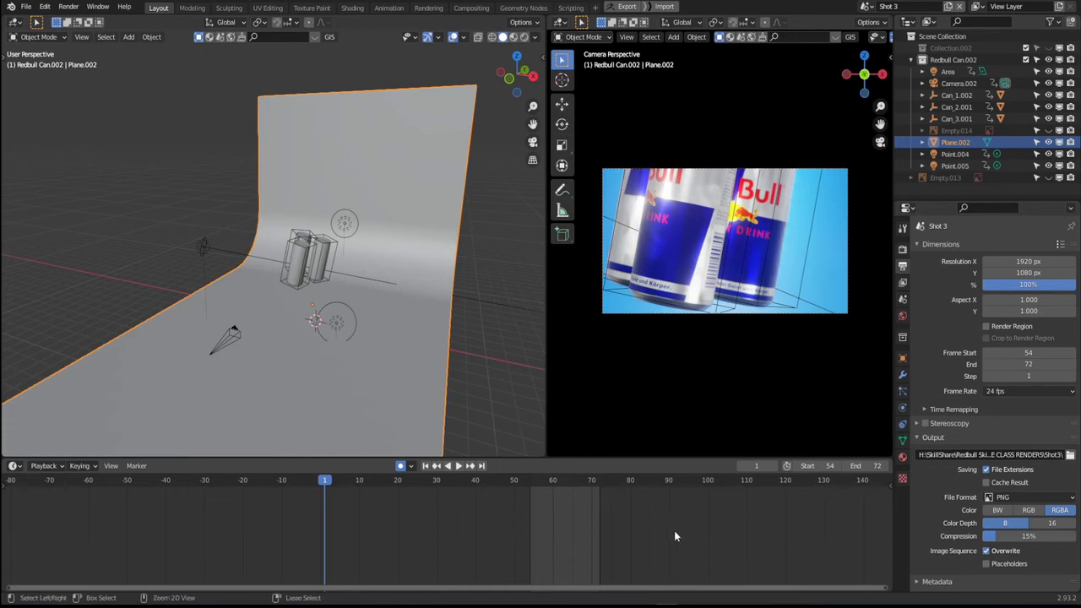
- Render the Shot 3 animation from frame 54 to 72, view the whole image and close the render view
{"action": "key", "text": "ctrl+F12"}
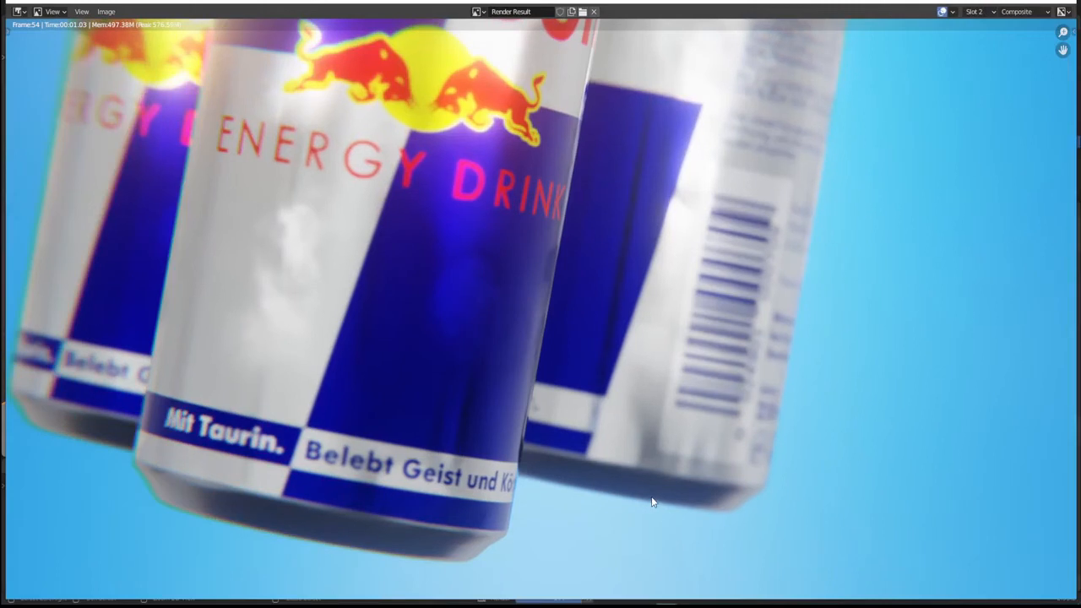
{"action": "scroll", "coordinate": [728, 490], "scroll_direction": "down", "scroll_amount": 2}
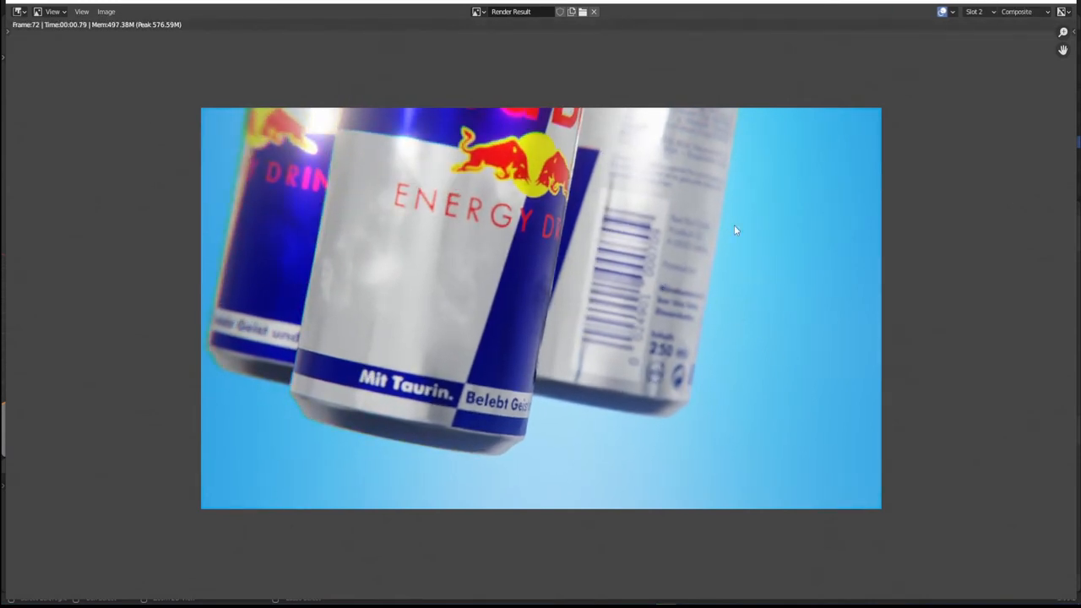
{"action": "key", "text": "Escape"}
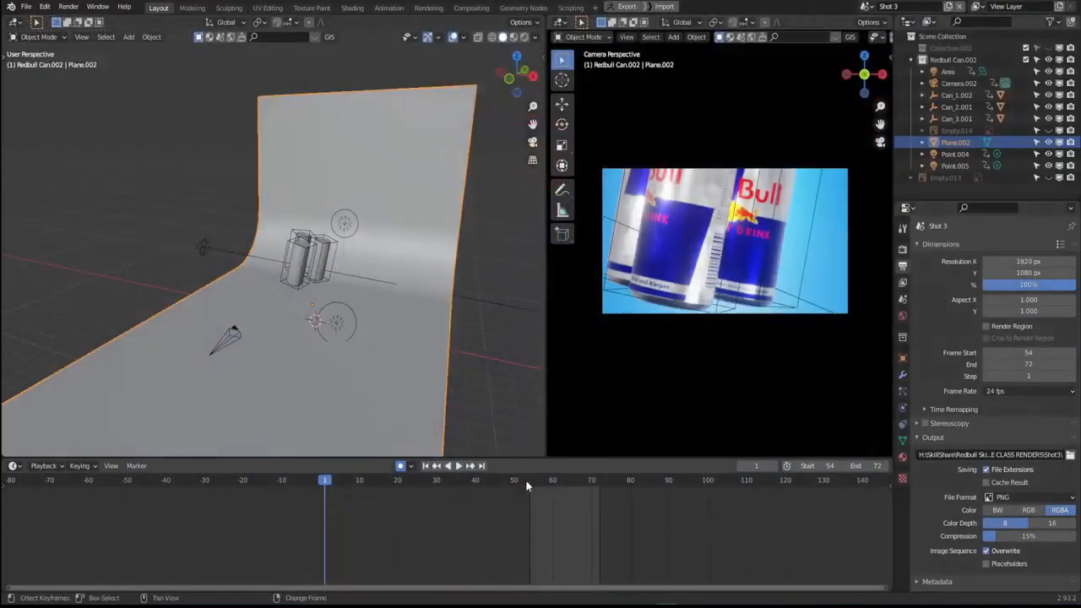
- Switch to the Shot 4 scene and select its curved backdrop plane
{"action": "middle_click_drag", "start_coordinate": [511, 532], "coordinate": [422, 530]}
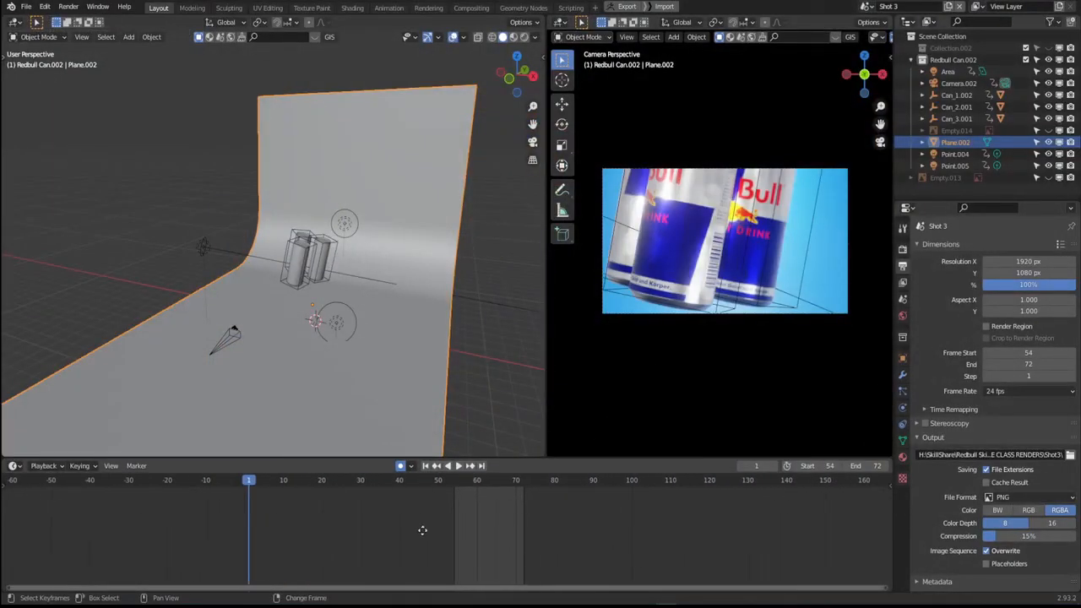
{"action": "middle_click_drag", "start_coordinate": [354, 296], "coordinate": [397, 286]}
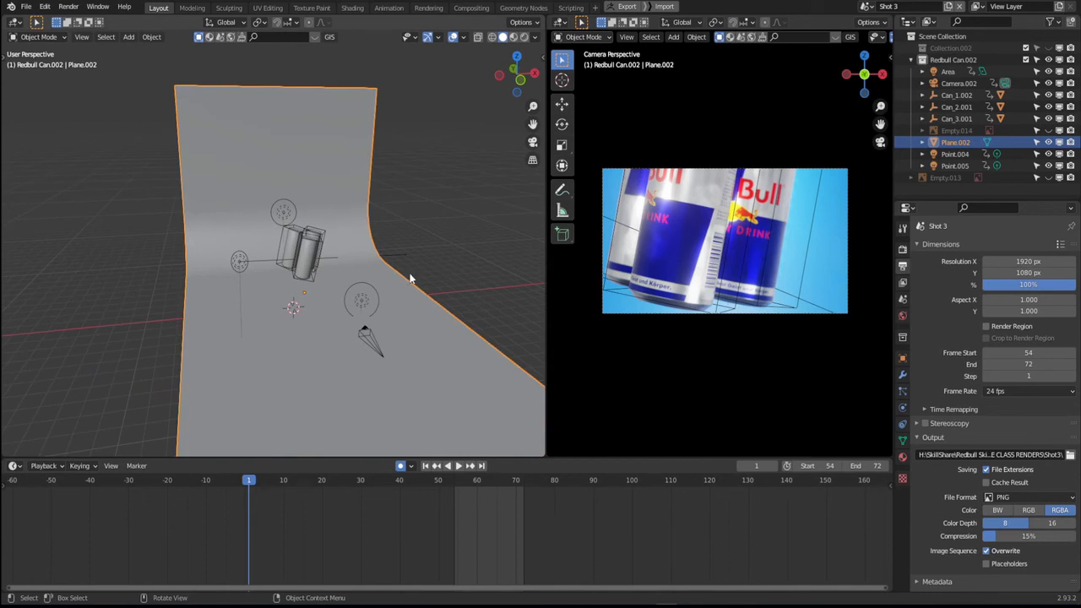
{"action": "left_click", "coordinate": [866, 6]}
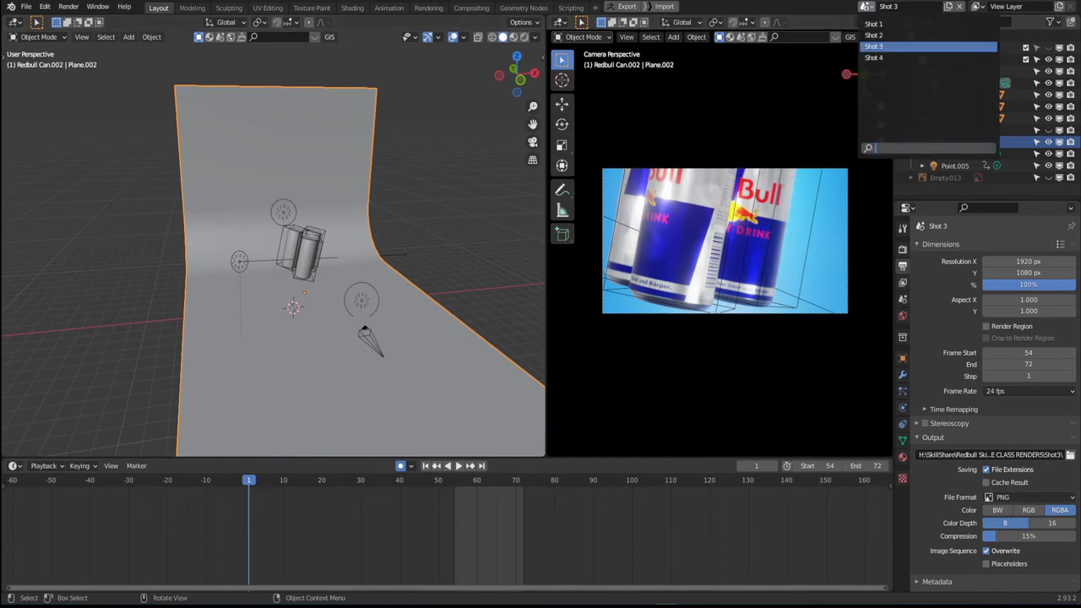
{"action": "left_click", "coordinate": [892, 57]}
{"action": "left_click", "coordinate": [478, 269]}
{"action": "middle_click_drag", "start_coordinate": [478, 269], "coordinate": [444, 278]}
{"action": "left_click", "coordinate": [375, 200]}
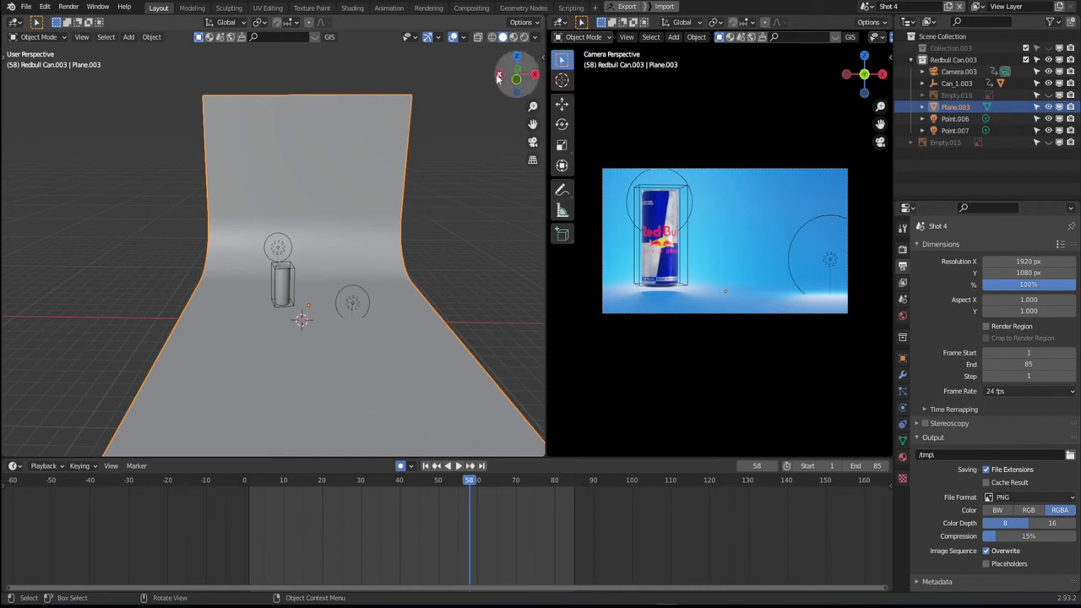
- Enable compositing nodes for Shot 4 and replace the default nodes with the copied Lens Distortion setup from Shot 1
{"action": "left_click", "coordinate": [480, 8]}
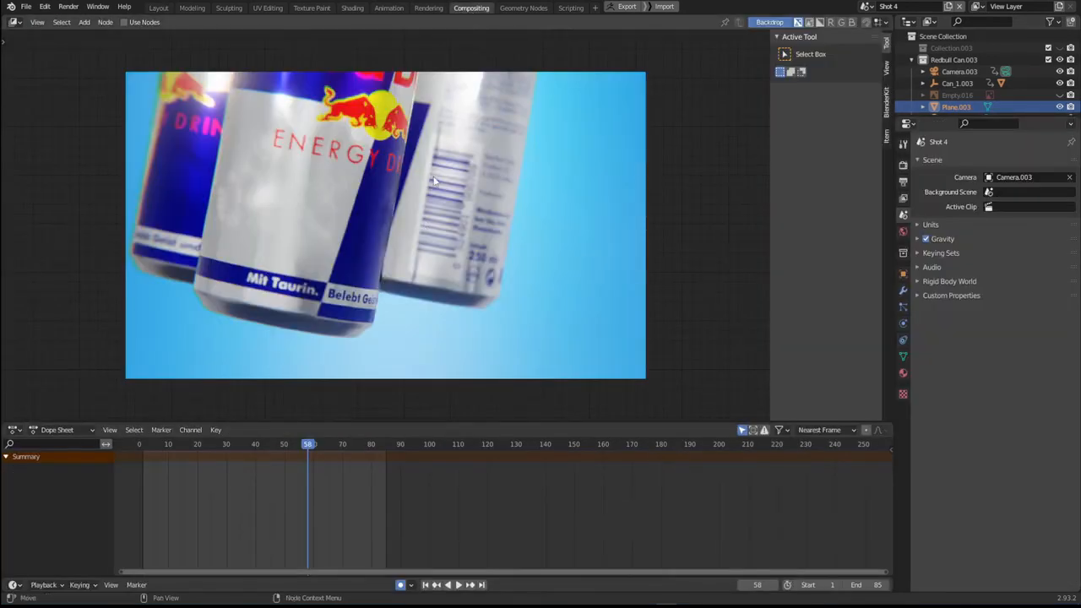
{"action": "left_click", "coordinate": [125, 22]}
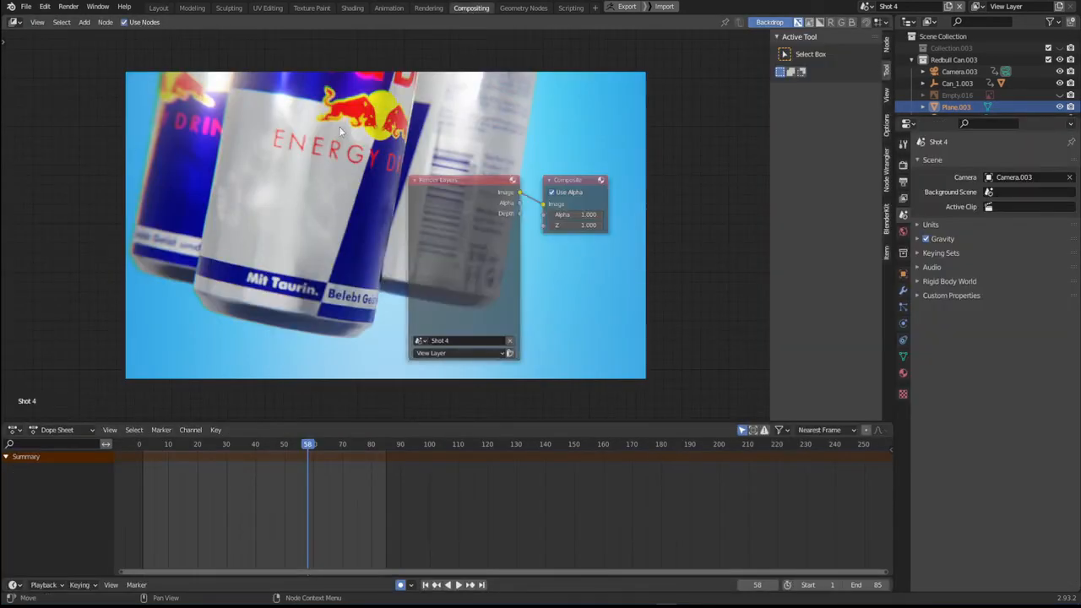
{"action": "left_click_drag", "start_coordinate": [339, 118], "coordinate": [656, 264]}
{"action": "key", "text": "x"}
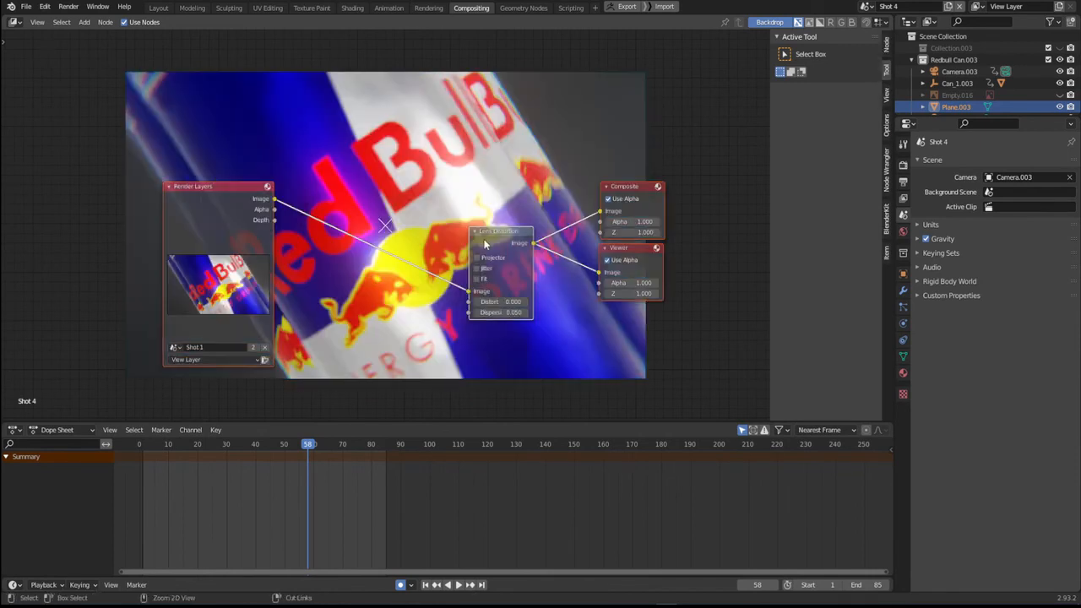
{"action": "middle_click_drag", "start_coordinate": [436, 179], "coordinate": [480, 176]}
{"action": "left_click", "coordinate": [348, 185]}
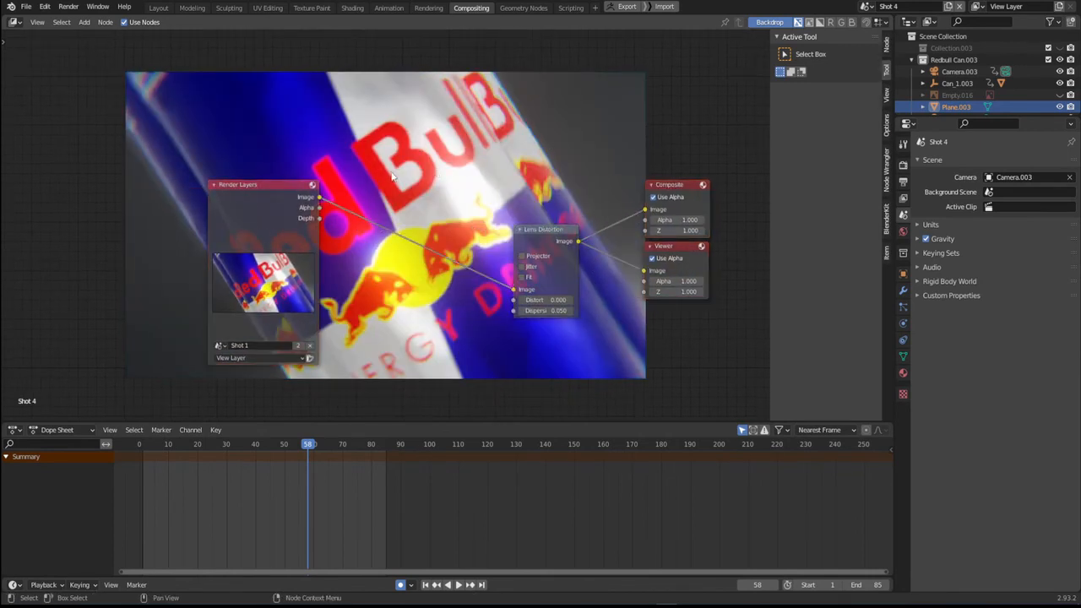
{"action": "middle_click_drag", "start_coordinate": [392, 176], "coordinate": [396, 176]}
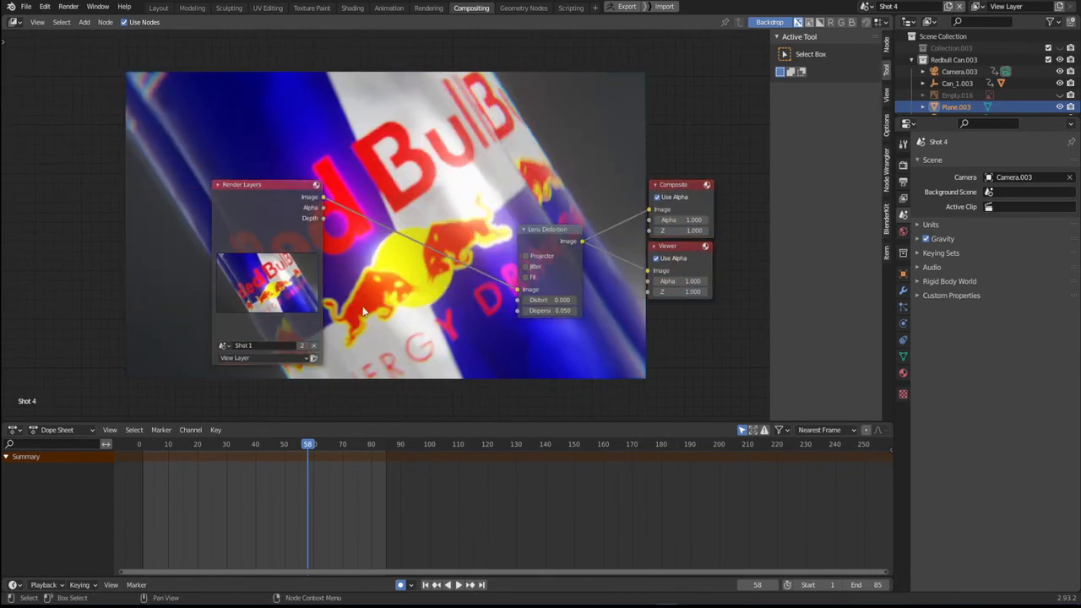
- Set the scene of the pasted Render Layers node to Shot 4
{"action": "left_click", "coordinate": [224, 347]}
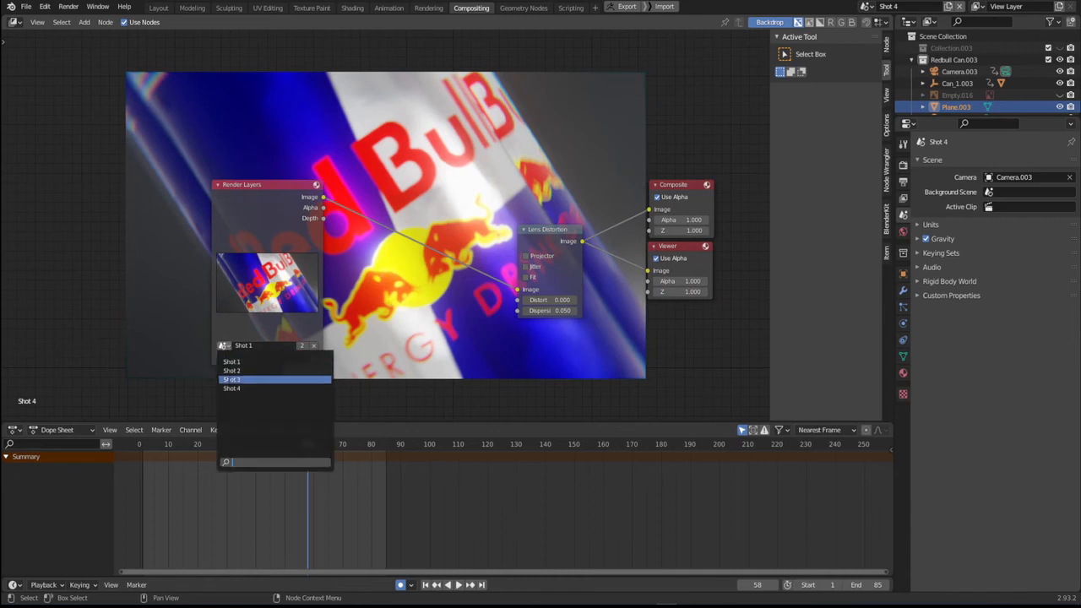
{"action": "left_click", "coordinate": [228, 392]}
{"action": "middle_click_drag", "start_coordinate": [410, 338], "coordinate": [369, 335]}
- In the Shading workspace, darken the Shot 4 backdrop plane's Base Color to black with value 0
{"action": "left_click", "coordinate": [352, 8]}
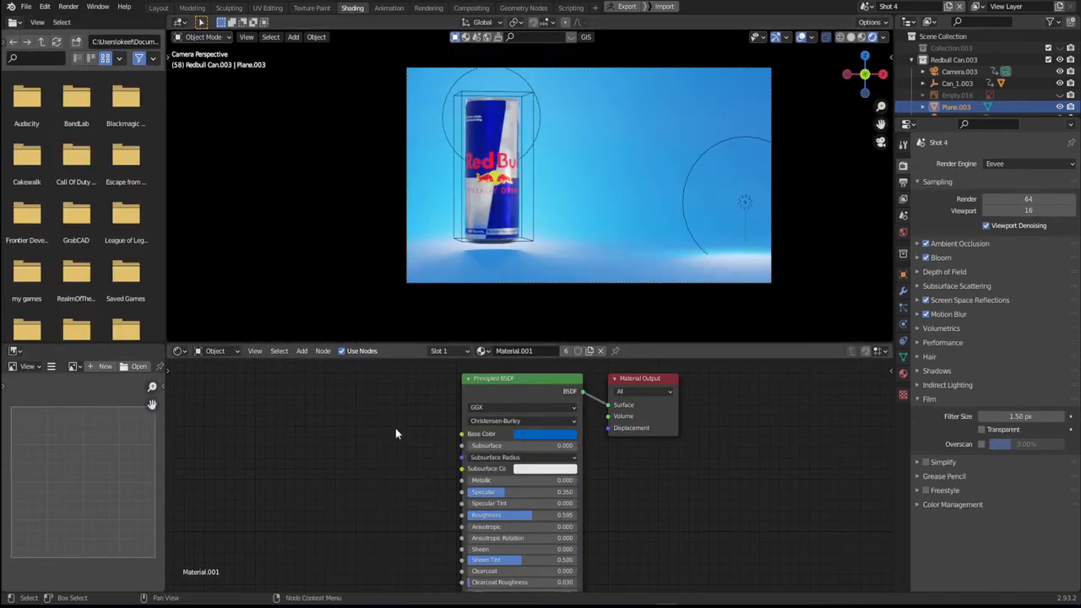
{"action": "left_click", "coordinate": [567, 434]}
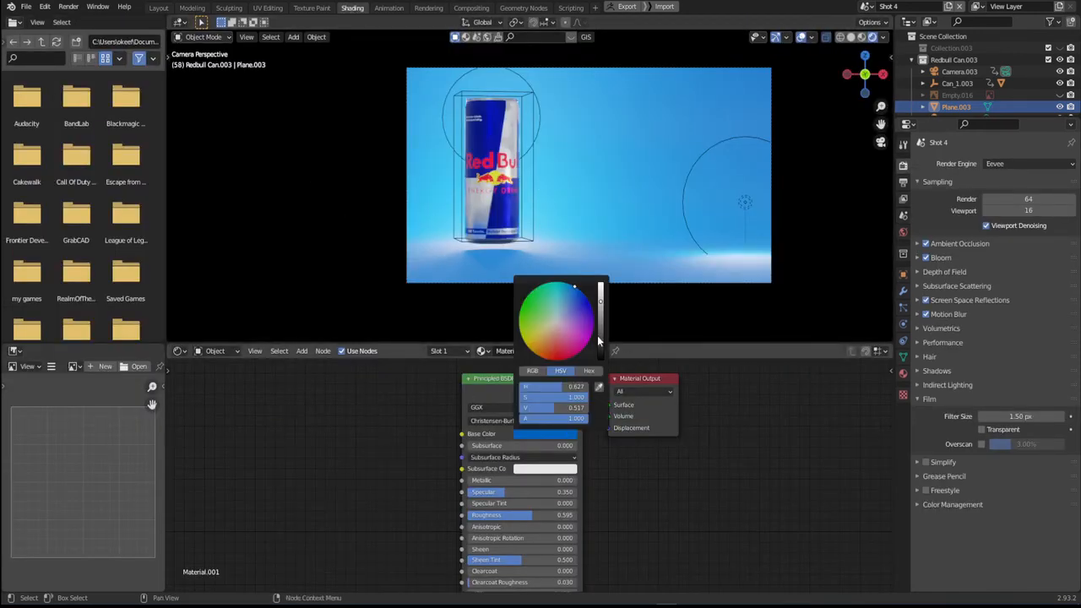
{"action": "left_click_drag", "start_coordinate": [599, 341], "coordinate": [601, 359]}
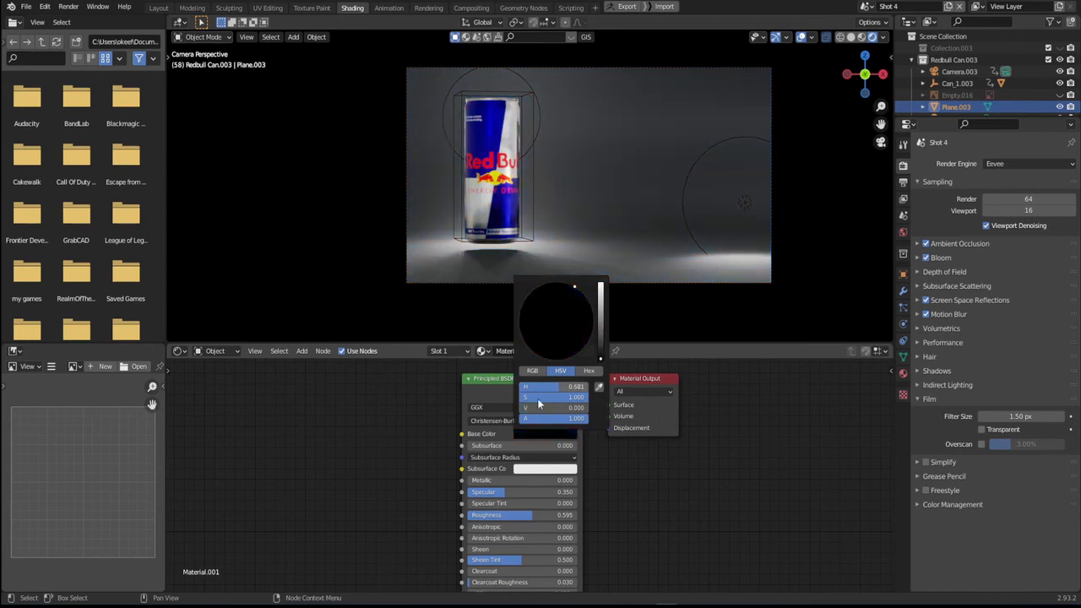
- Preview the Shot 4 animation in the Layout workspace and delete the point light lighting the empty floor beside the can
{"action": "left_click", "coordinate": [159, 8]}
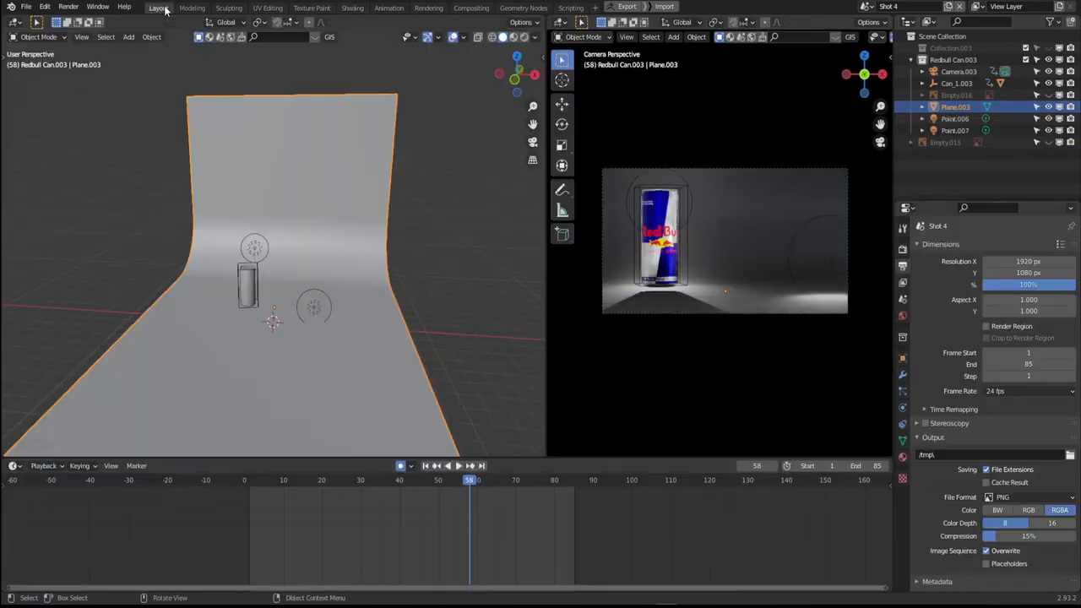
{"action": "key", "text": "space"}
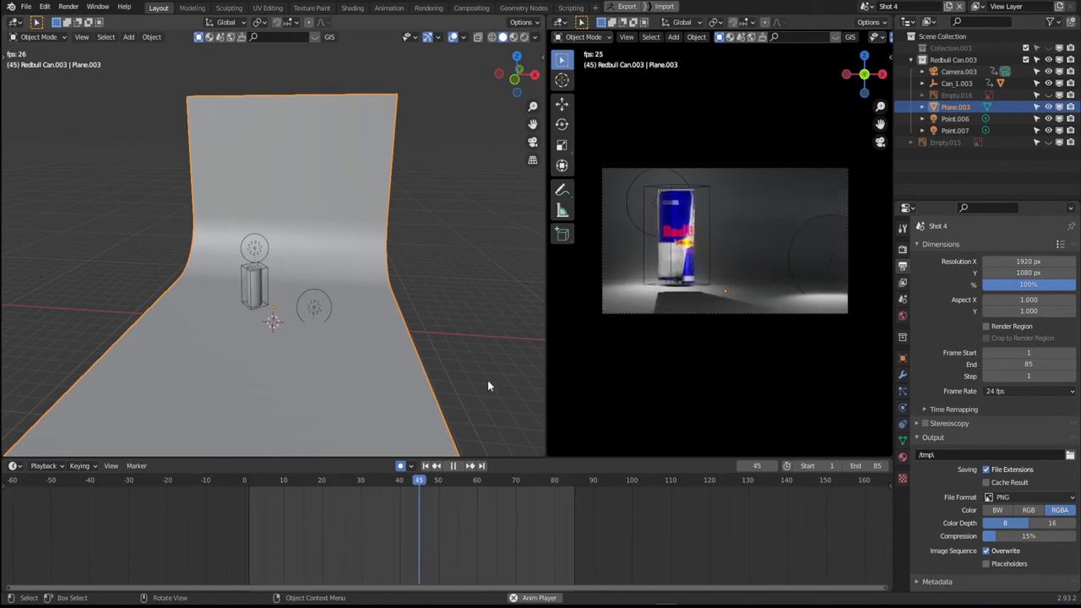
{"action": "middle_click_drag", "start_coordinate": [488, 386], "coordinate": [328, 299]}
{"action": "key", "text": "space"}
{"action": "left_click", "coordinate": [320, 314]}
{"action": "key", "text": "x"}
{"action": "left_click", "coordinate": [317, 294]}
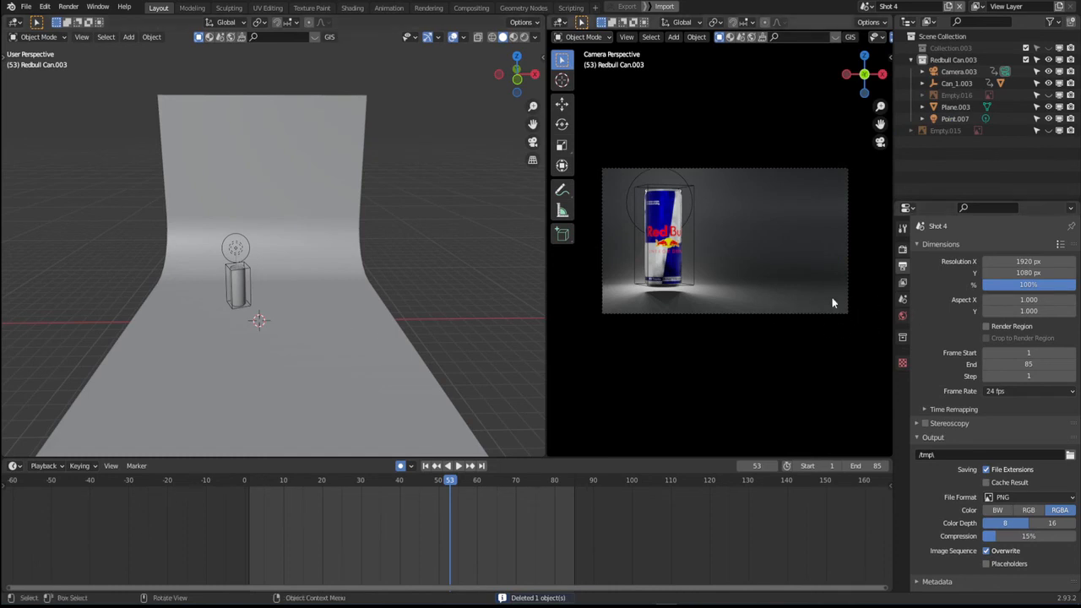
- Add an area light to the Shot 4 scene and raise it along the Z axis to the height of the can's top
{"action": "middle_click_drag", "start_coordinate": [340, 279], "coordinate": [362, 283], "text": "shift"}
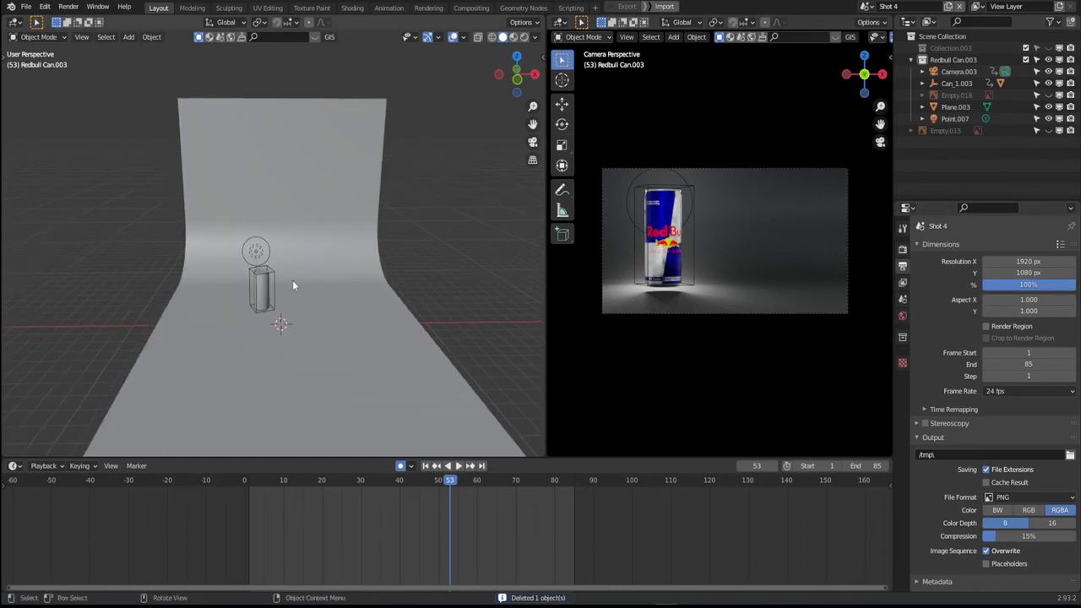
{"action": "middle_click_drag", "start_coordinate": [292, 286], "coordinate": [343, 279]}
{"action": "key", "text": "shift+a"}
{"action": "mouse_move", "coordinate": [283, 280]}
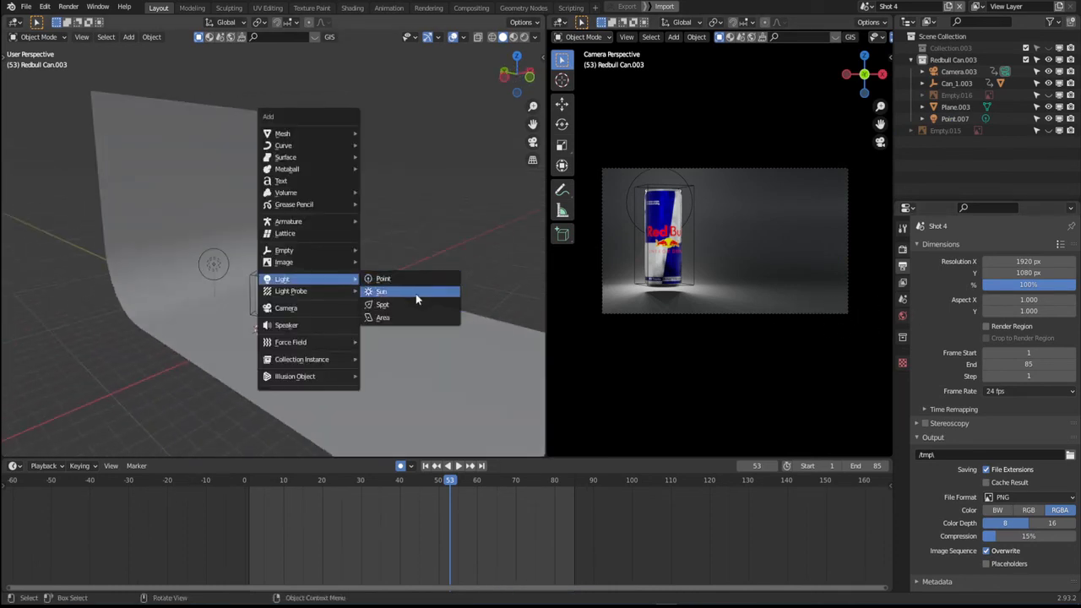
{"action": "left_click", "coordinate": [395, 317]}
{"action": "middle_click_drag", "start_coordinate": [377, 313], "coordinate": [335, 325]}
{"action": "key", "text": "g"}
{"action": "key", "text": "z"}
{"action": "left_click", "coordinate": [317, 277]}
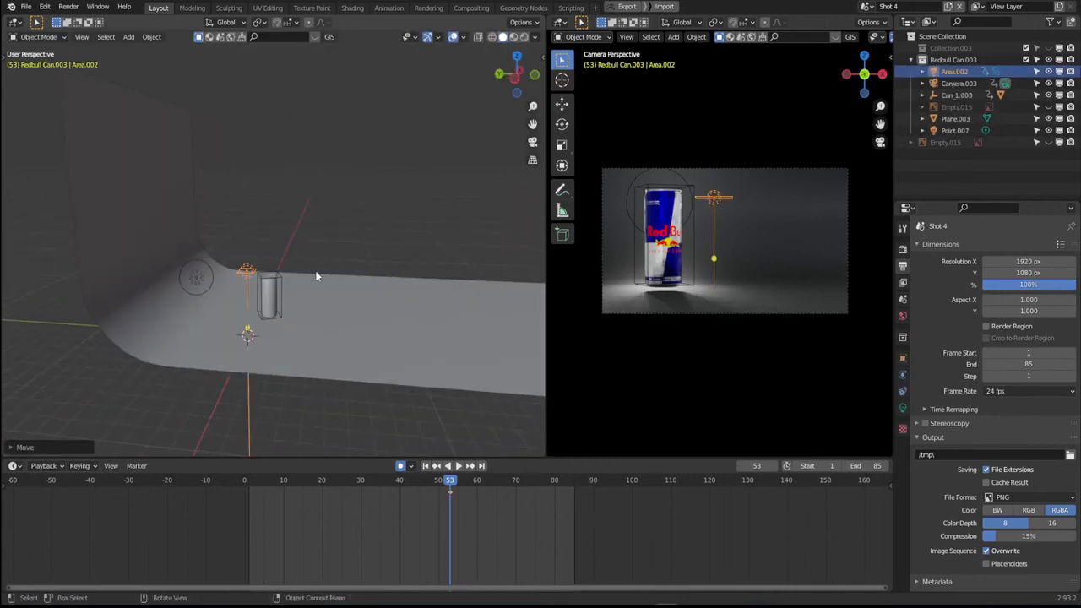
- Move the area light along the Y axis to the front of the can and aim it at the can
{"action": "key", "text": "g"}
{"action": "key", "text": "y"}
{"action": "left_click", "coordinate": [521, 291]}
{"action": "key", "text": "shift+t"}
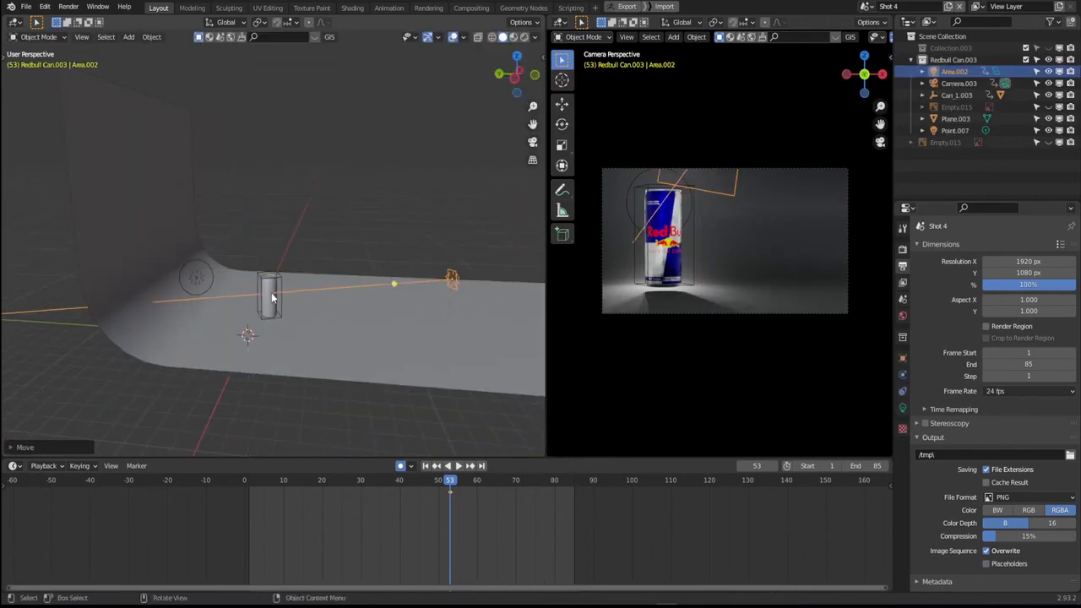
{"action": "middle_click_drag", "start_coordinate": [272, 297], "coordinate": [186, 339]}
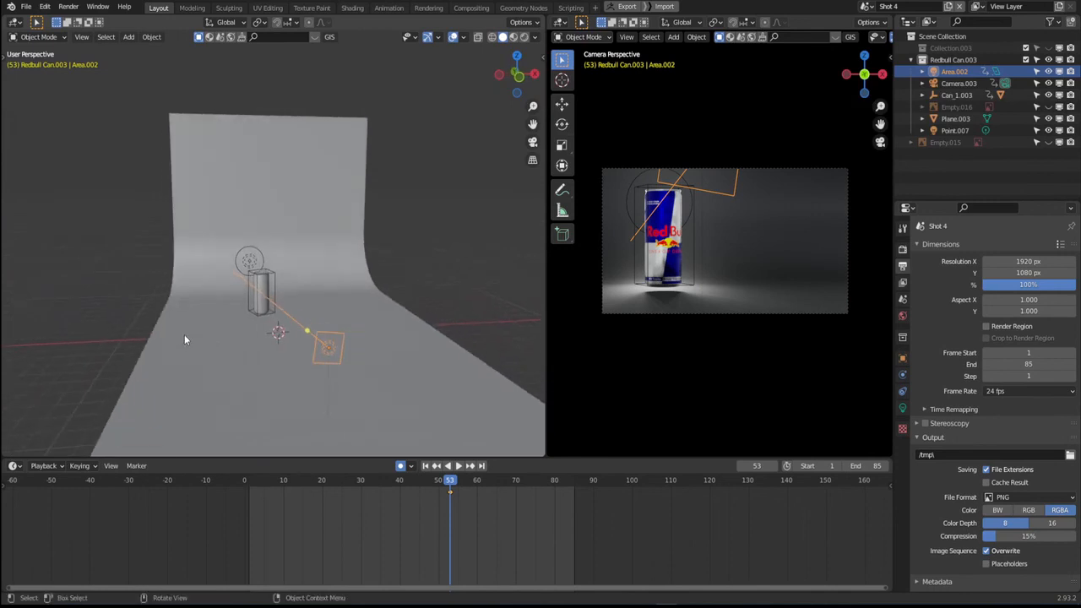
{"action": "key", "text": "shift+t"}
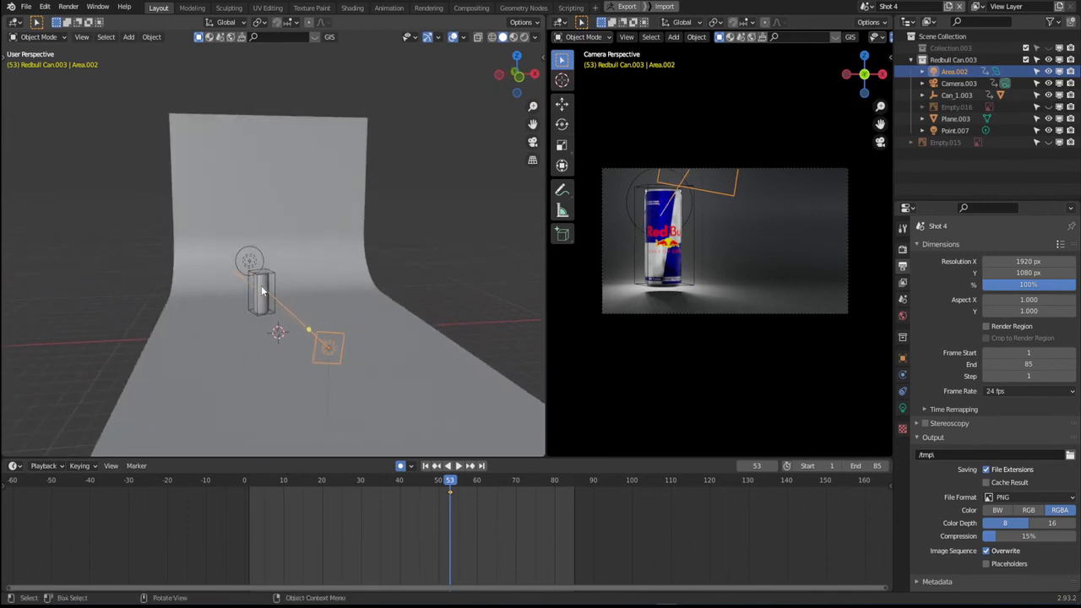
- Set the area light's power to 200 W and its shape to Ellipse
{"action": "left_click", "coordinate": [902, 408]}
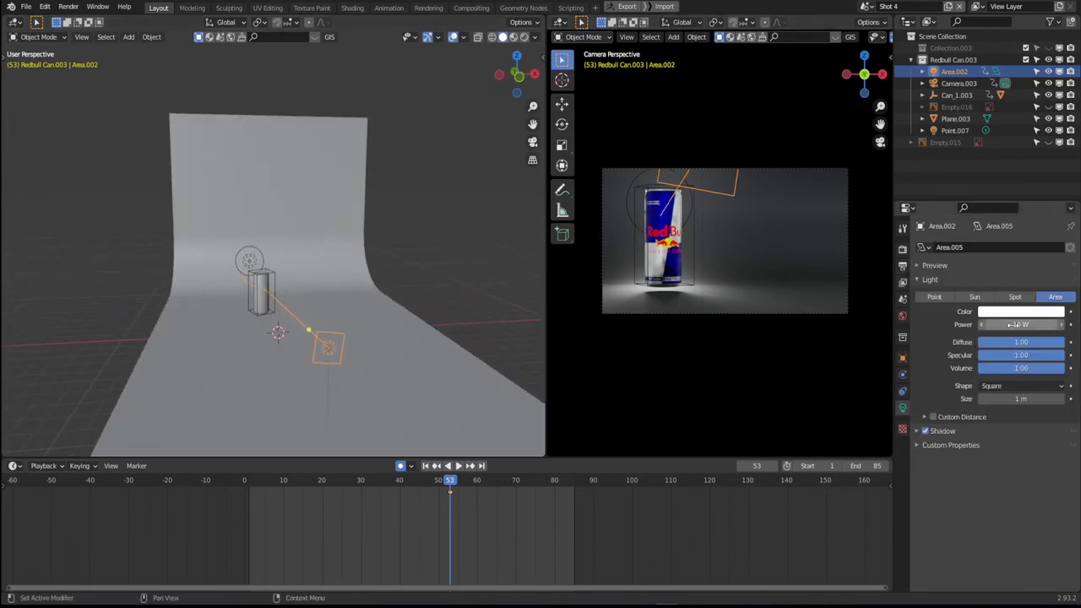
{"action": "left_click", "coordinate": [1013, 324]}
{"action": "type", "text": "200"}
{"action": "key", "text": "Return"}
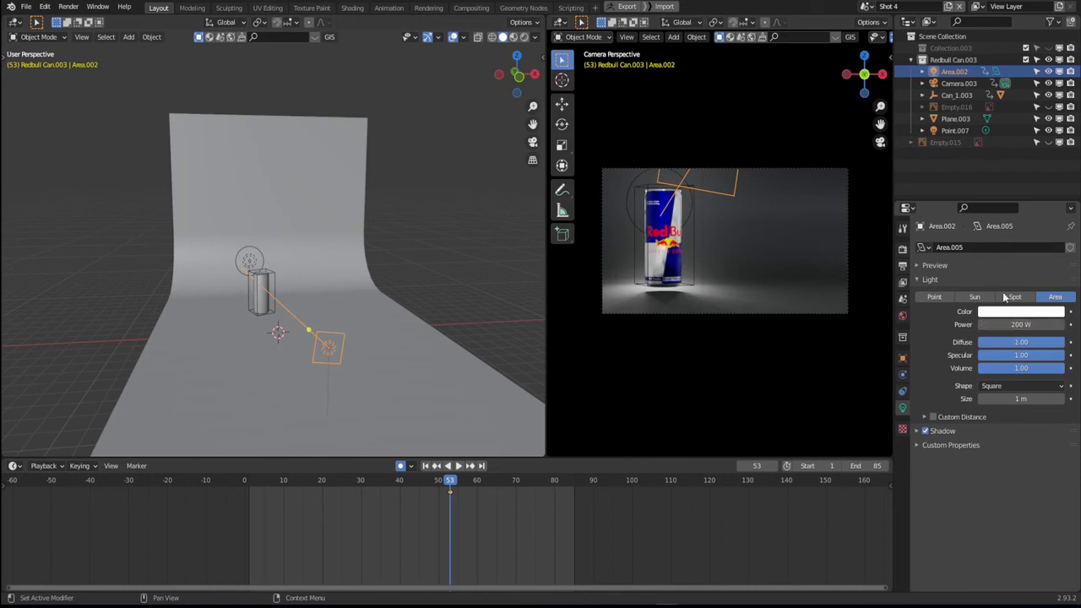
{"action": "left_click", "coordinate": [993, 386]}
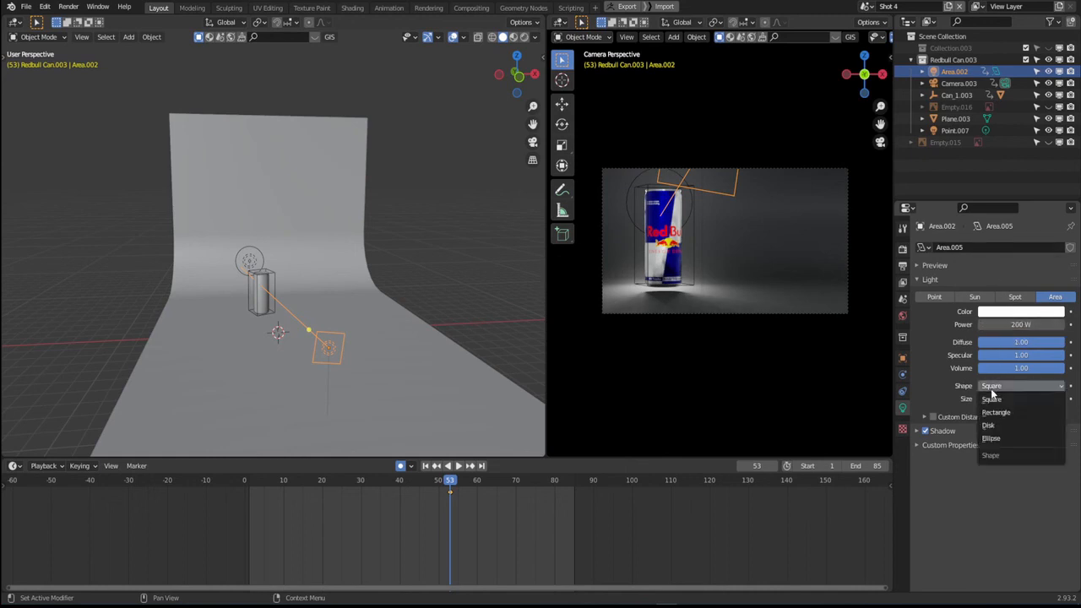
{"action": "left_click", "coordinate": [994, 439]}
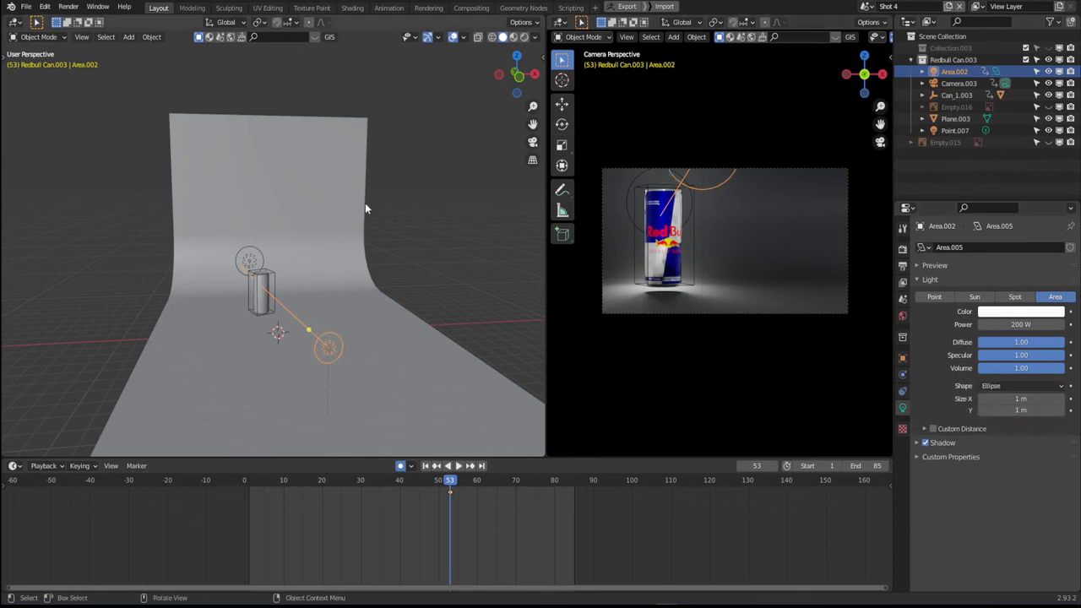
- Raise the area light's power to about 411.8 W and scale the light up
{"action": "left_click_drag", "start_coordinate": [1020, 325], "coordinate": [1049, 324]}
{"action": "scroll", "coordinate": [717, 250], "scroll_direction": "up", "scroll_amount": 5}
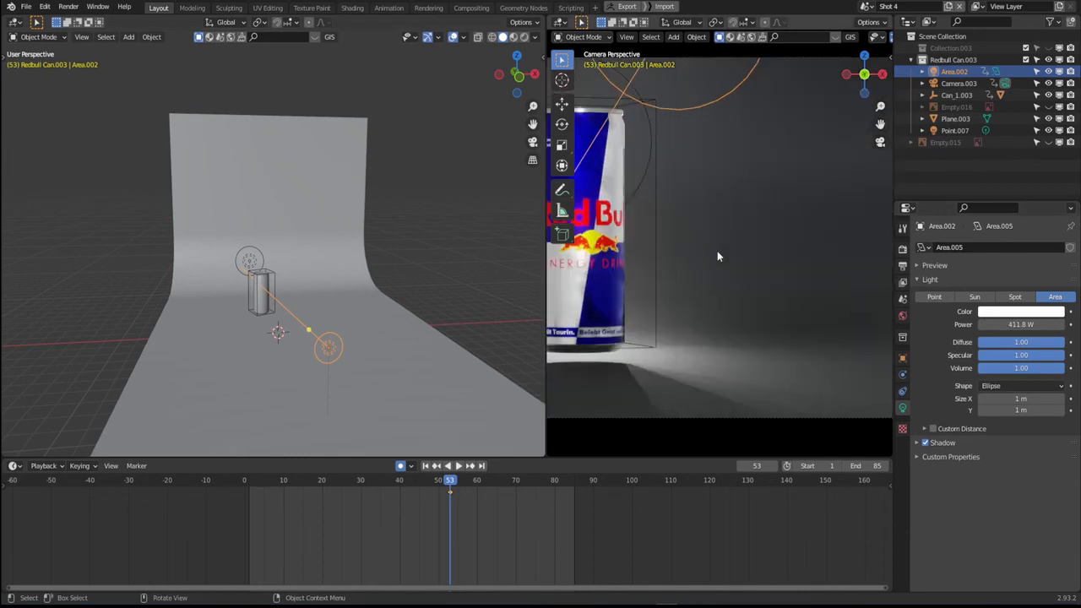
{"action": "scroll", "coordinate": [717, 256], "scroll_direction": "down", "scroll_amount": 5}
{"action": "key", "text": "s"}
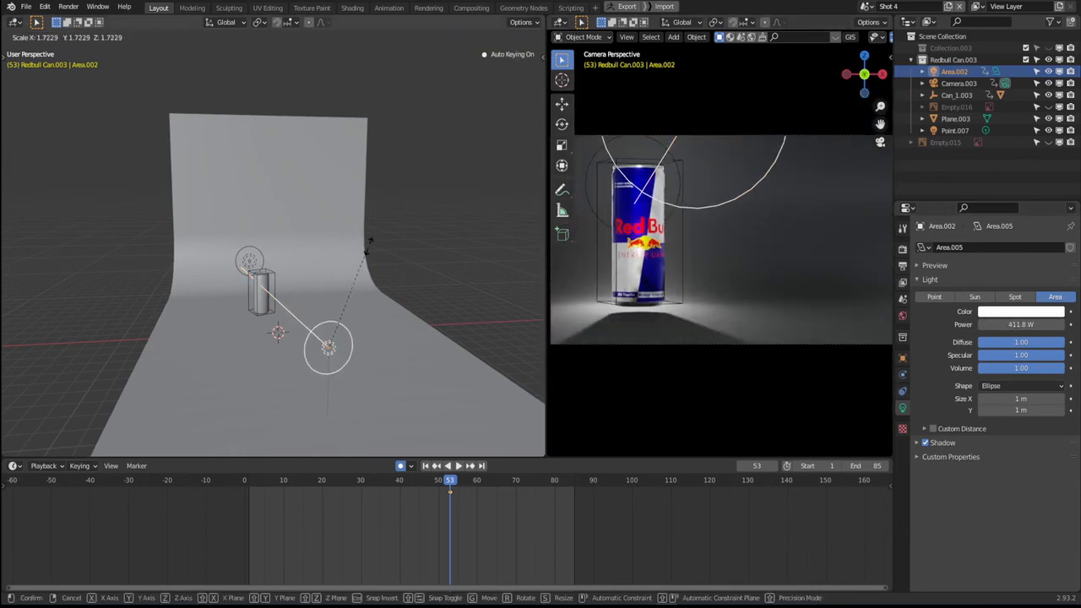
{"action": "left_click", "coordinate": [376, 232]}
- Move the area light closer to the front of the can along the Y axis at frame 57
{"action": "middle_click_drag", "start_coordinate": [381, 320], "coordinate": [355, 302]}
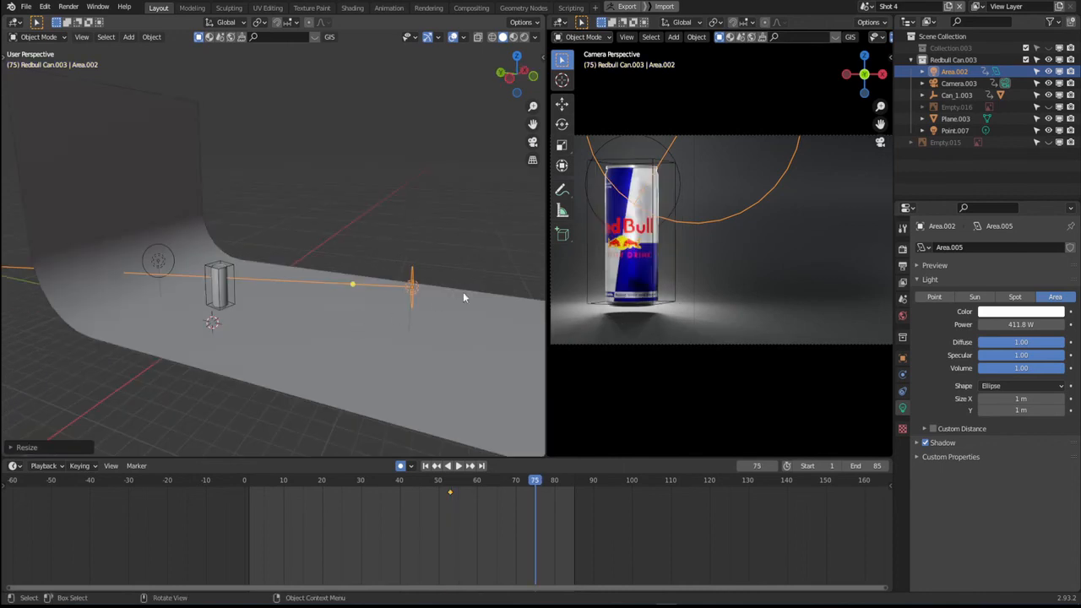
{"action": "key", "text": "g"}
{"action": "key", "text": "y"}
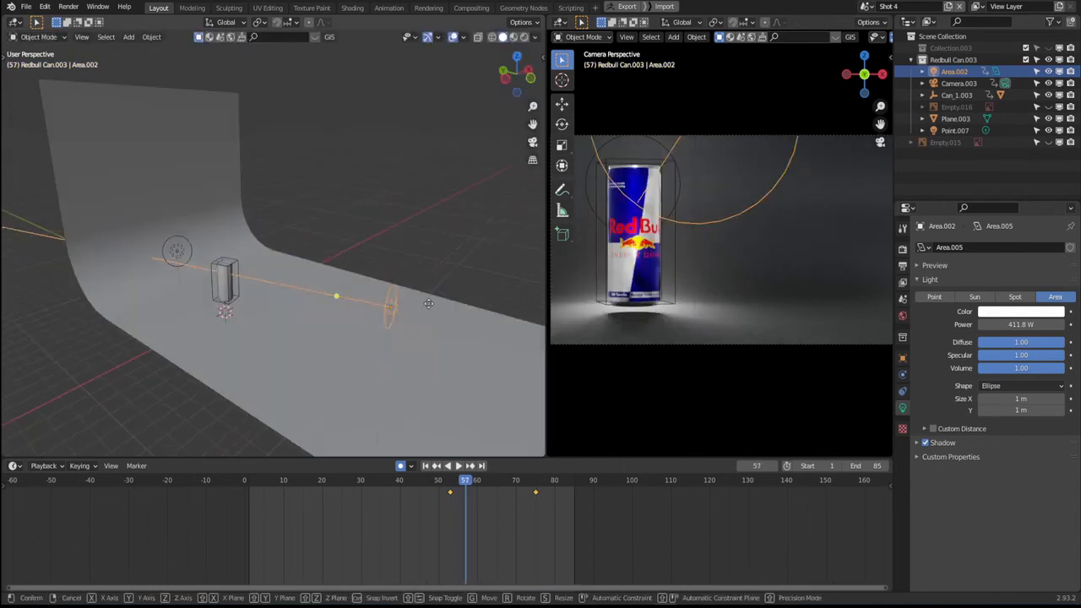
{"action": "key", "text": "g"}
{"action": "key", "text": "y"}
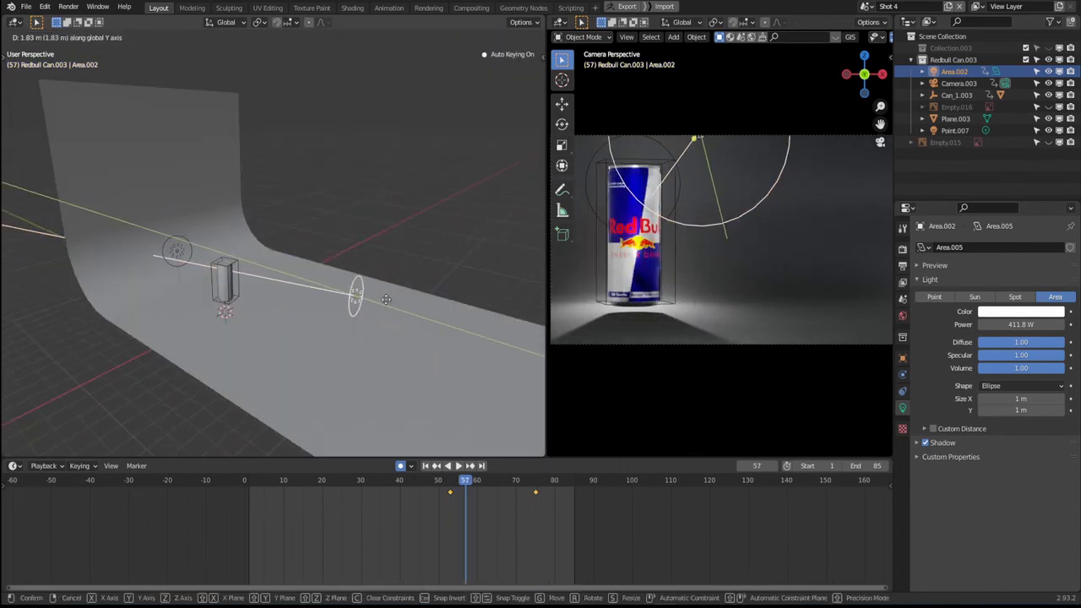
{"action": "left_click", "coordinate": [358, 300]}
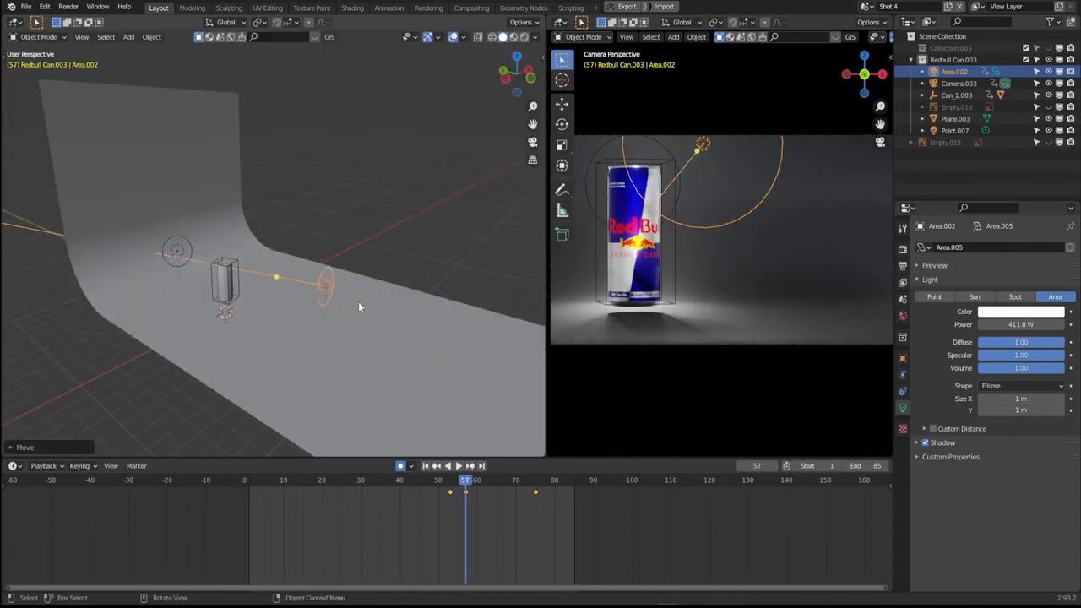
- Scale the area light down and raise its power to about 875.6 W
{"action": "middle_click_drag", "start_coordinate": [358, 301], "coordinate": [285, 312]}
{"action": "key", "text": "s"}
{"action": "left_click", "coordinate": [313, 308]}
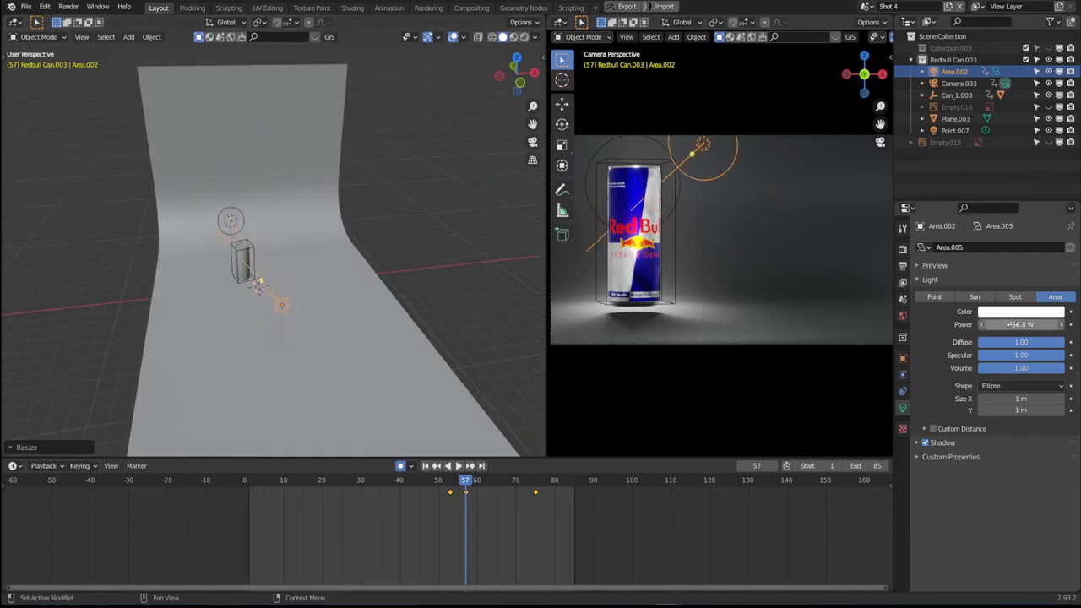
{"action": "left_click_drag", "start_coordinate": [1019, 326], "coordinate": [1080, 326]}
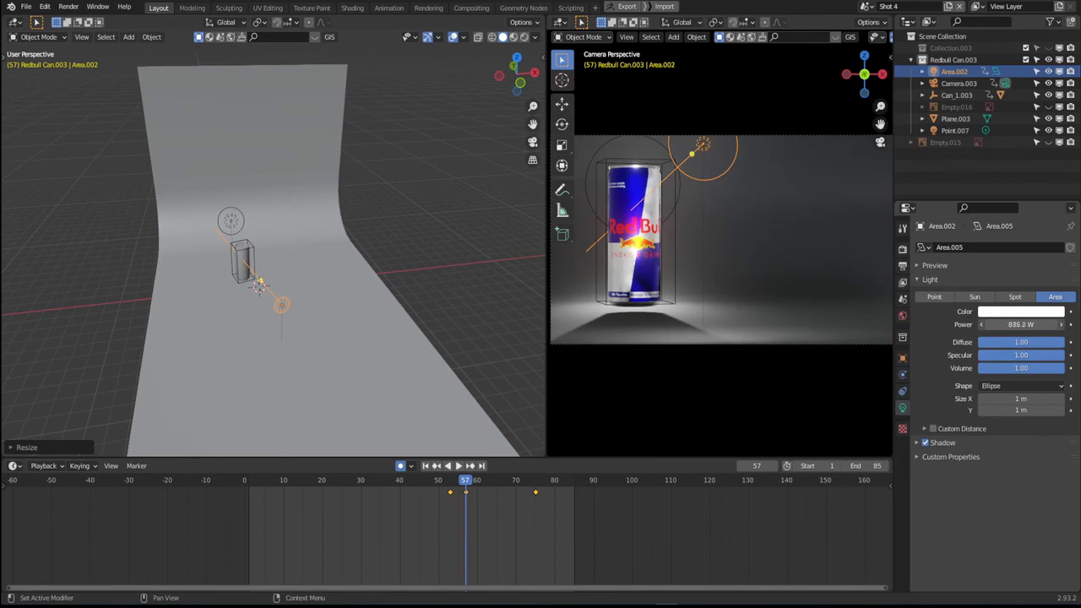
- Stretch the area light into a tall ellipse and shift it sideways, farther from the can
{"action": "middle_click_drag", "start_coordinate": [236, 97], "coordinate": [272, 268]}
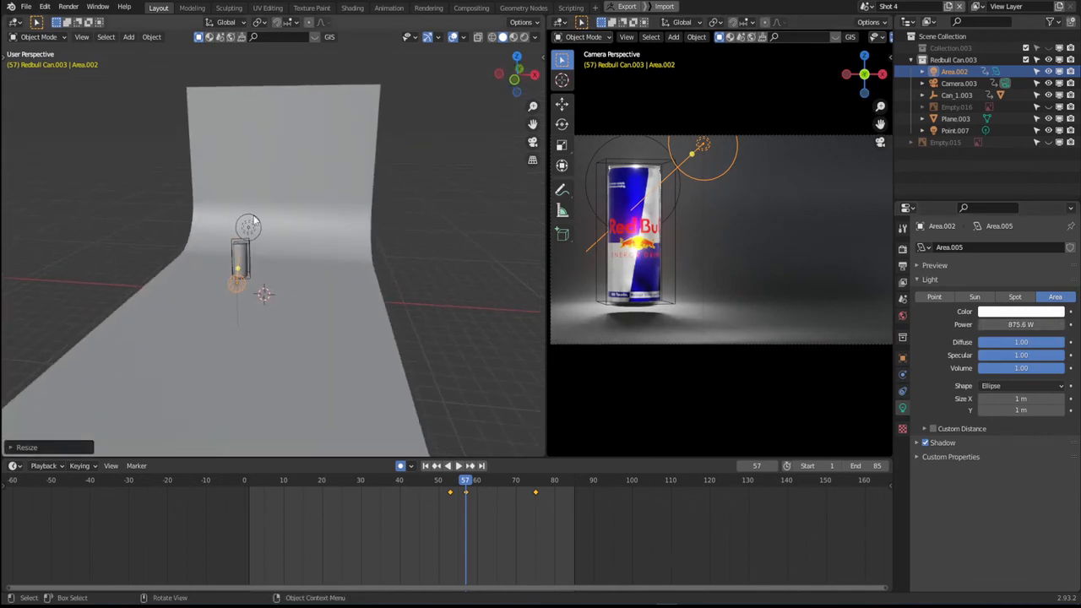
{"action": "key", "text": "r"}
{"action": "left_click", "coordinate": [275, 200]}
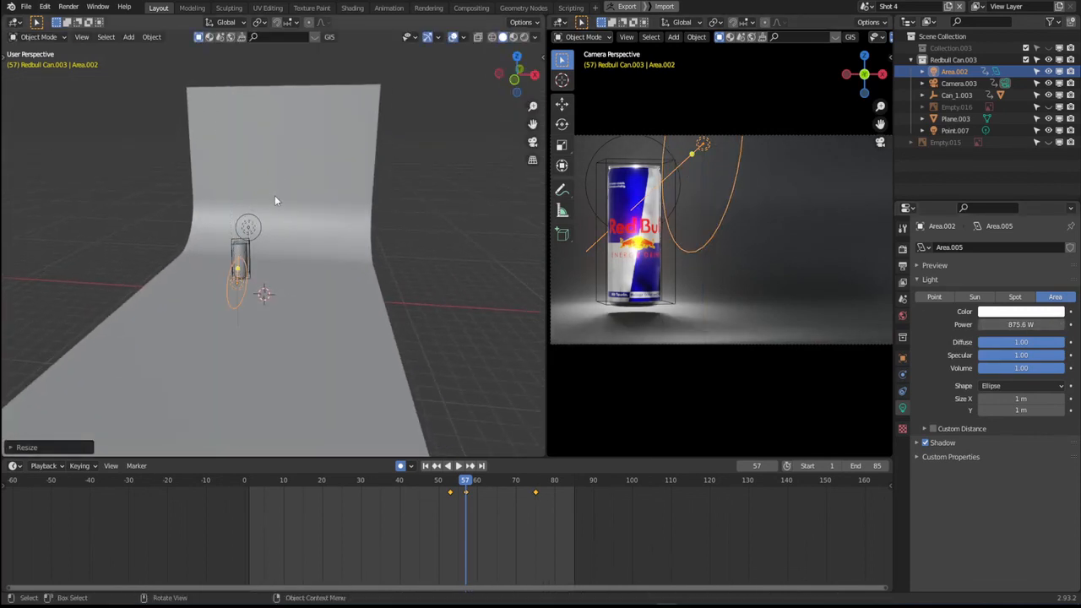
{"action": "middle_click_drag", "start_coordinate": [309, 289], "coordinate": [382, 294]}
{"action": "key", "text": "Delete"}
- Duplicate the point light behind the can, moving the copy sideways along X, forward along Y and up along Z
{"action": "left_click", "coordinate": [253, 266]}
{"action": "middle_click_drag", "start_coordinate": [238, 270], "coordinate": [309, 299]}
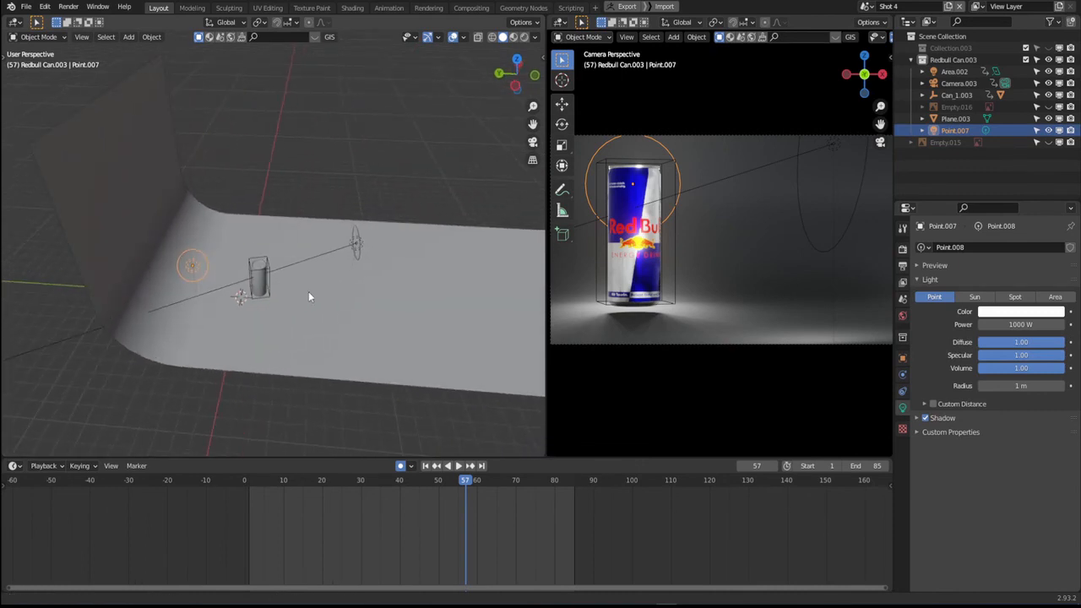
{"action": "key", "text": "shift+d"}
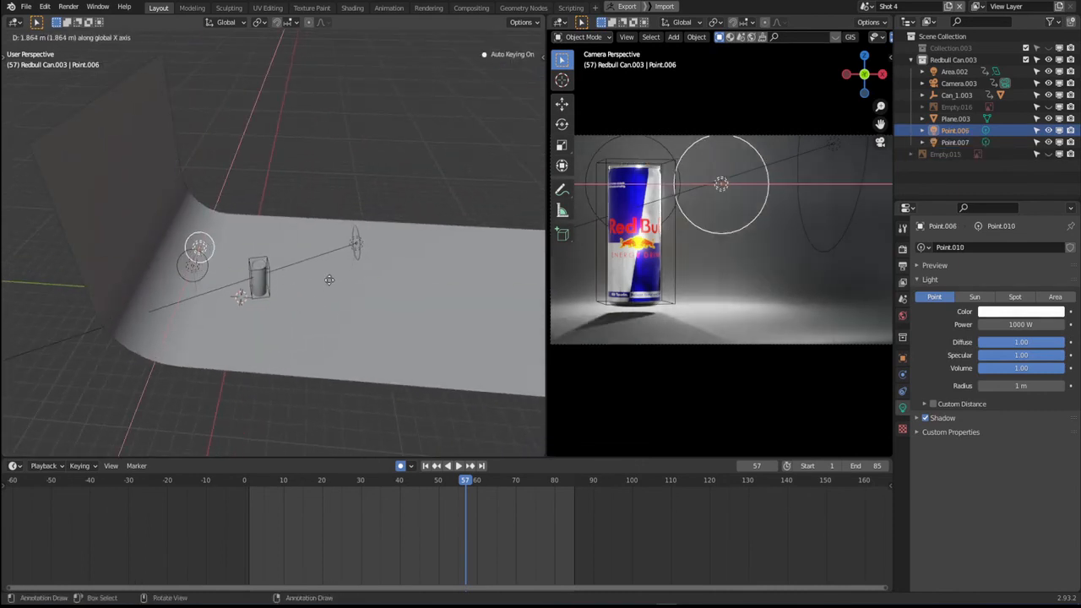
{"action": "key", "text": "y"}
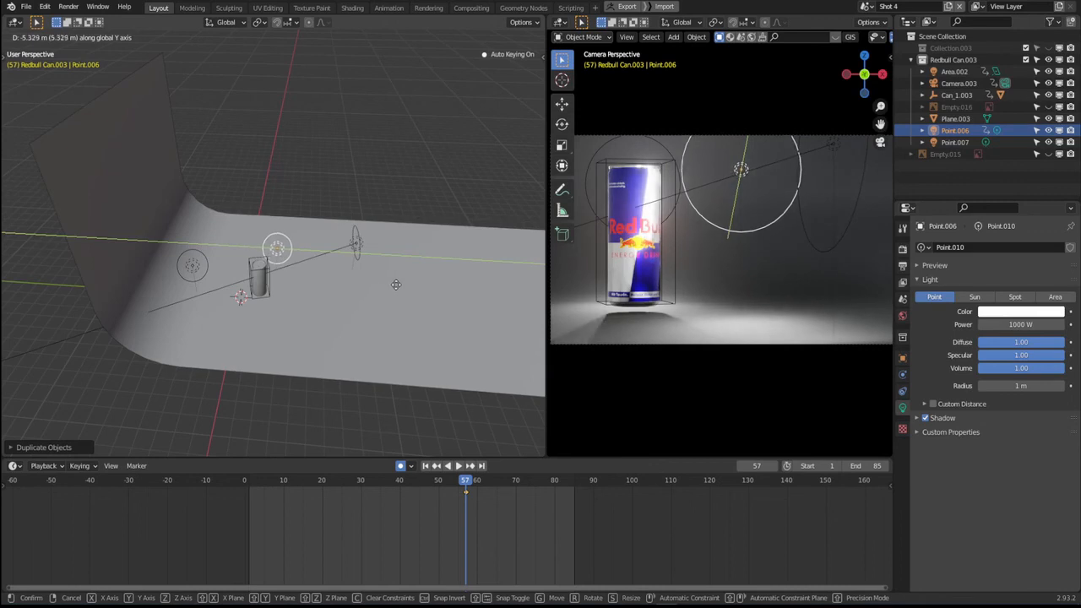
{"action": "left_click", "coordinate": [380, 278]}
{"action": "middle_click_drag", "start_coordinate": [382, 278], "coordinate": [303, 279]}
{"action": "key", "text": "g"}
{"action": "key", "text": "z"}
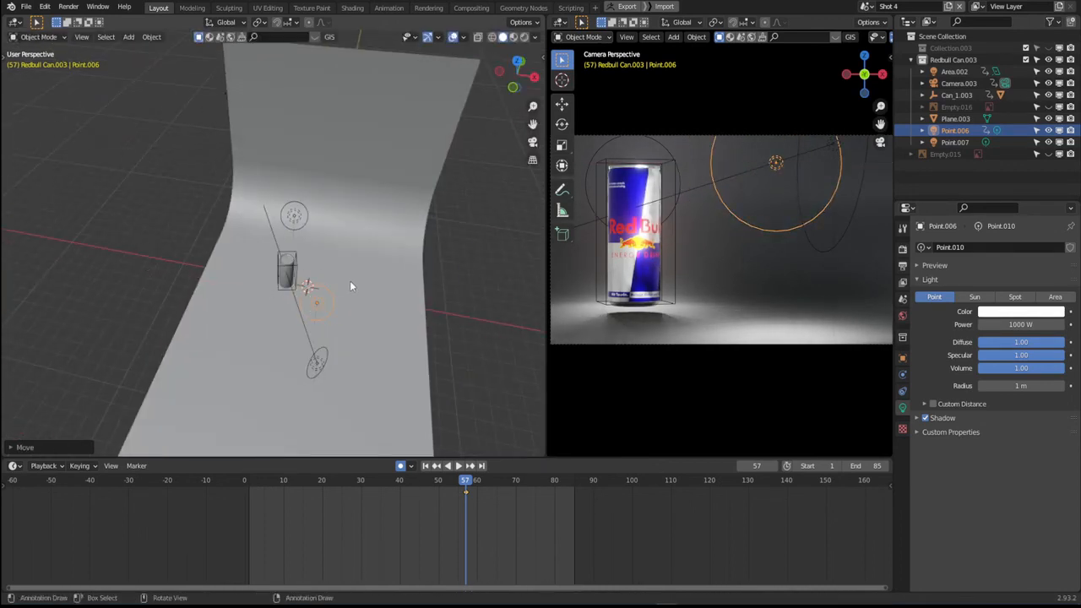
{"action": "left_click", "coordinate": [319, 269]}
- Set the duplicated point light's power to 200 W
{"action": "left_click", "coordinate": [1014, 324]}
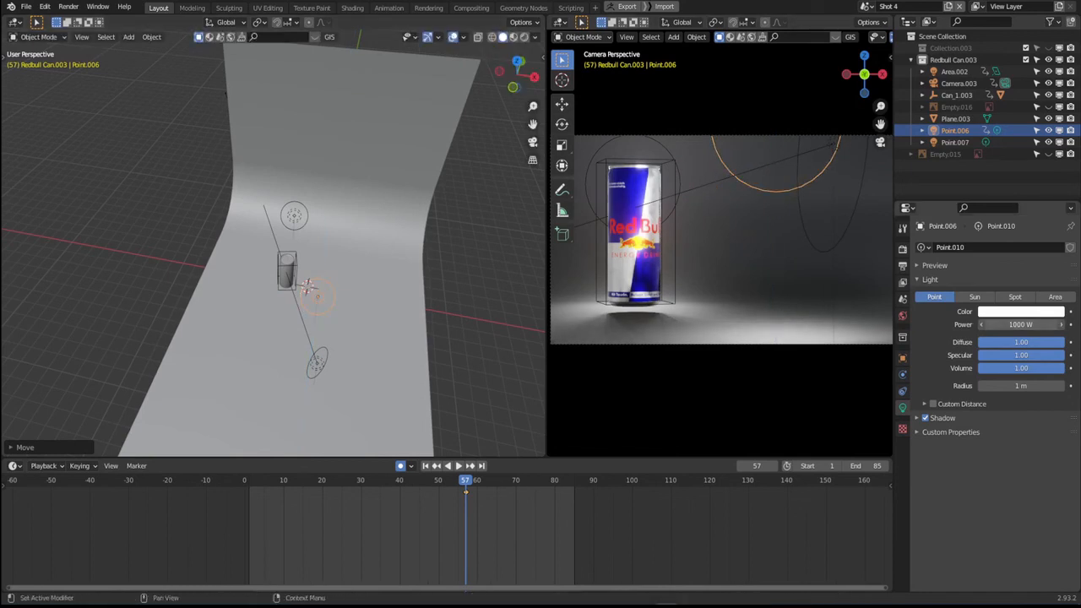
{"action": "type", "text": "20"}
{"action": "key", "text": "Return"}
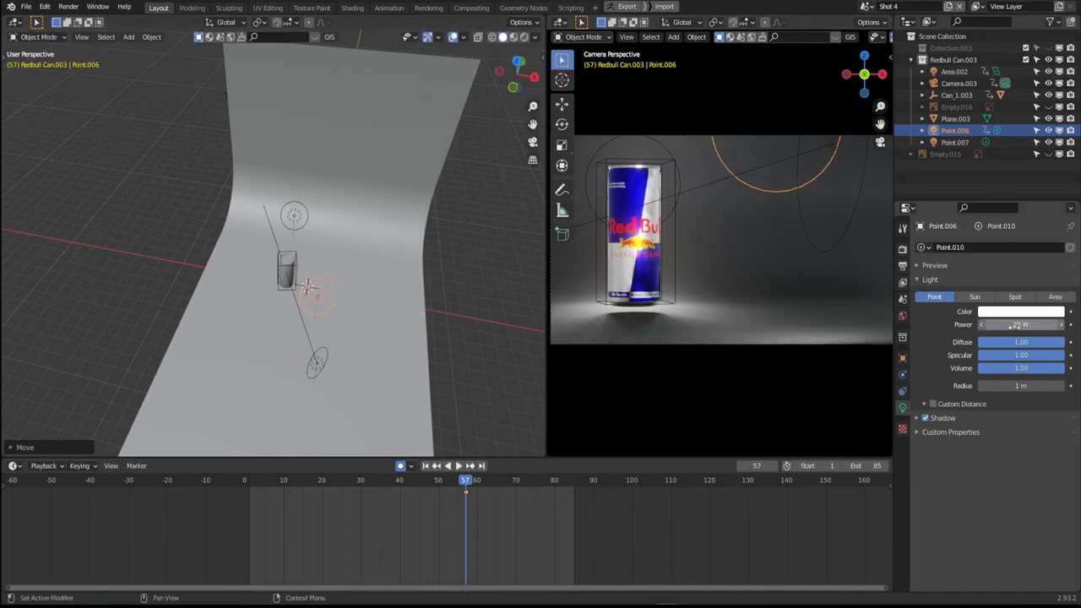
{"action": "left_click", "coordinate": [1014, 326]}
{"action": "type", "text": "200"}
{"action": "key", "text": "Return"}
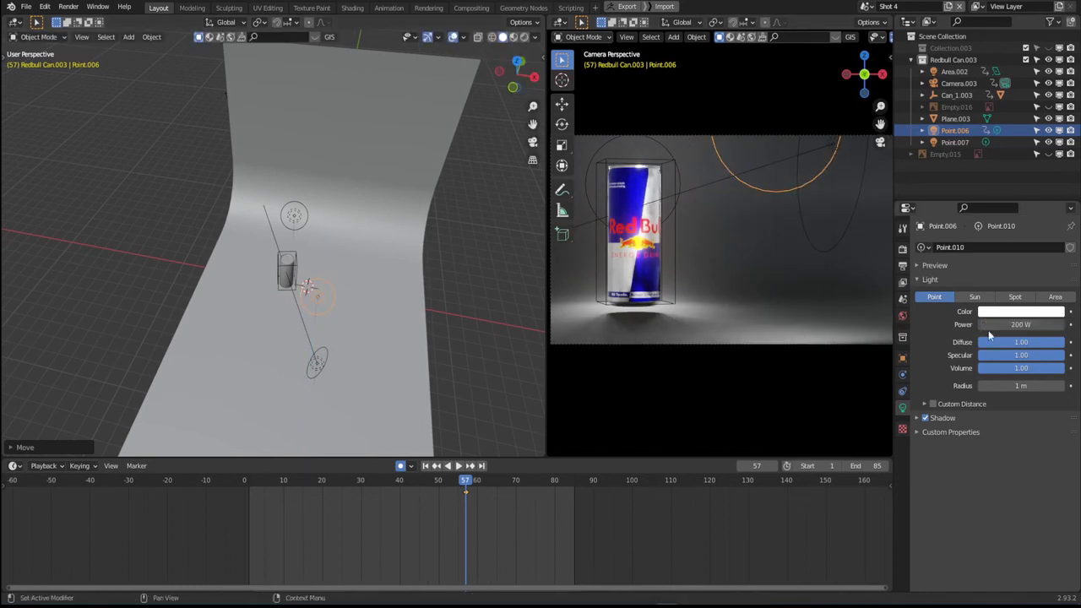
- Re-aim the elliptical area light at the can and clear the selection
{"action": "mouse_move", "coordinate": [349, 325]}
{"action": "middle_mouse_down"}
{"action": "mouse_move", "coordinate": [305, 299]}
{"action": "mouse_move", "coordinate": [335, 310]}
{"action": "middle_mouse_up"}
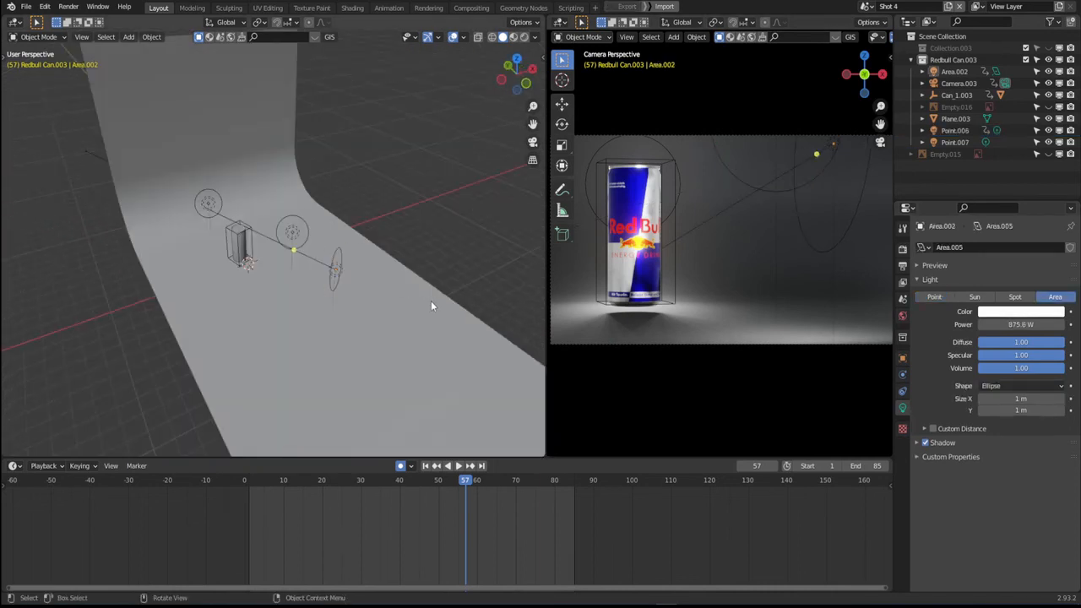
{"action": "middle_click_drag", "start_coordinate": [431, 304], "coordinate": [365, 281]}
{"action": "scroll", "coordinate": [406, 289], "scroll_direction": "up", "scroll_amount": 2}
{"action": "left_click", "coordinate": [388, 274]}
{"action": "left_click_drag", "start_coordinate": [335, 303], "coordinate": [311, 265]}
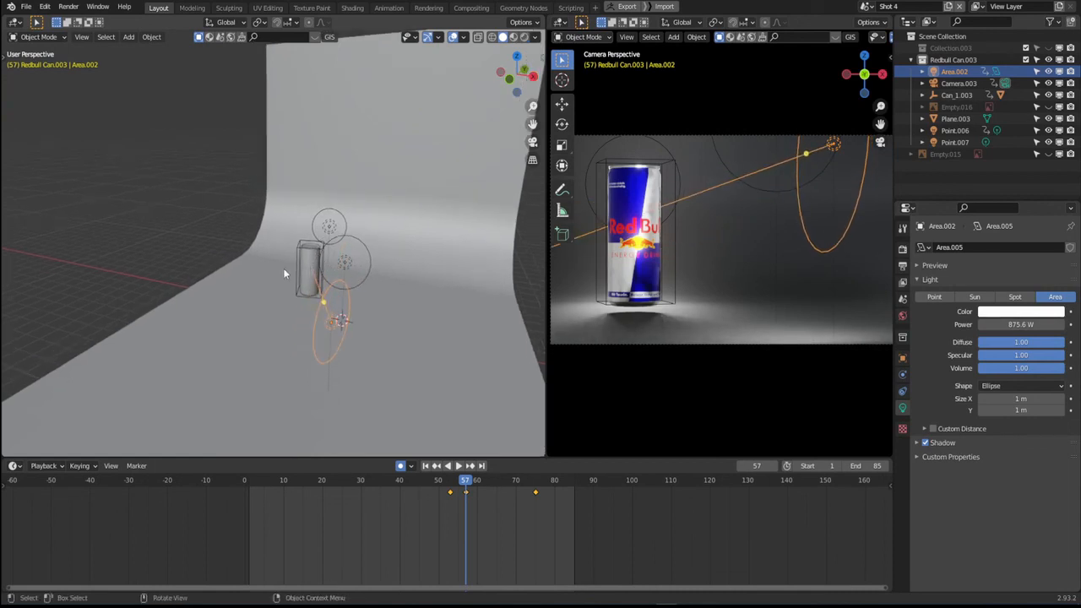
{"action": "middle_click_drag", "start_coordinate": [296, 315], "coordinate": [214, 329], "text": "shift"}
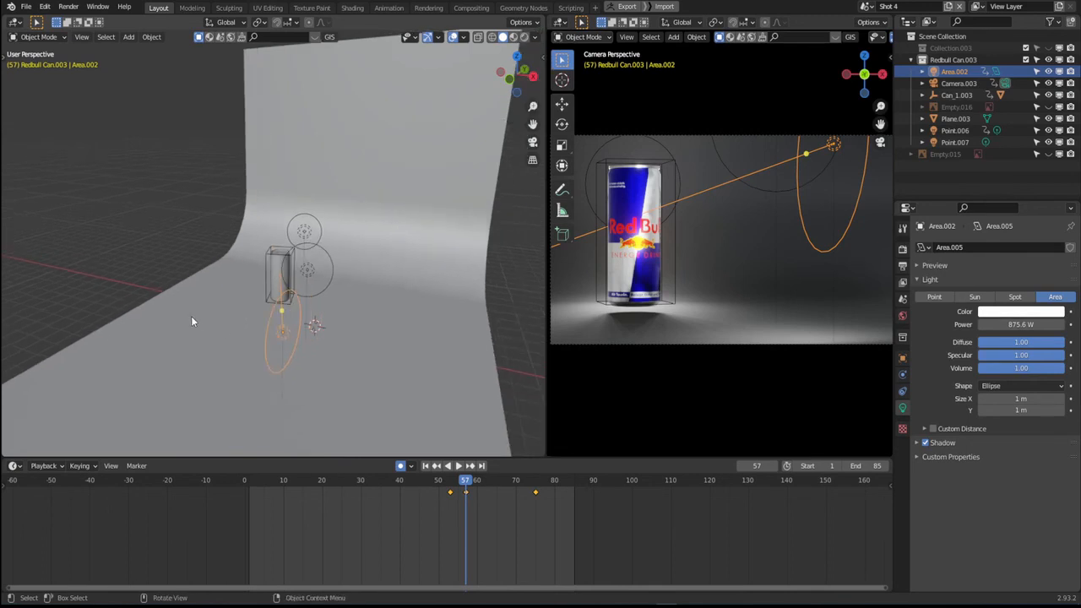
{"action": "left_click", "coordinate": [126, 230]}
{"action": "middle_click_drag", "start_coordinate": [126, 230], "coordinate": [325, 308]}
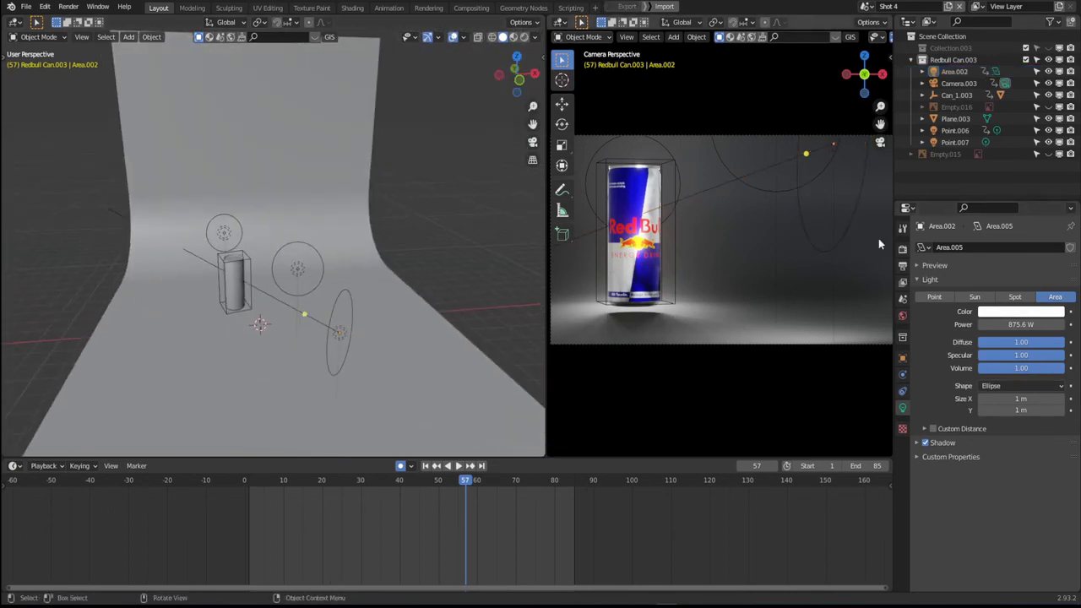
- Set Shot 4's output path to the Shot4 class renders folder, render the animation and close the render window
{"action": "left_click", "coordinate": [902, 265]}
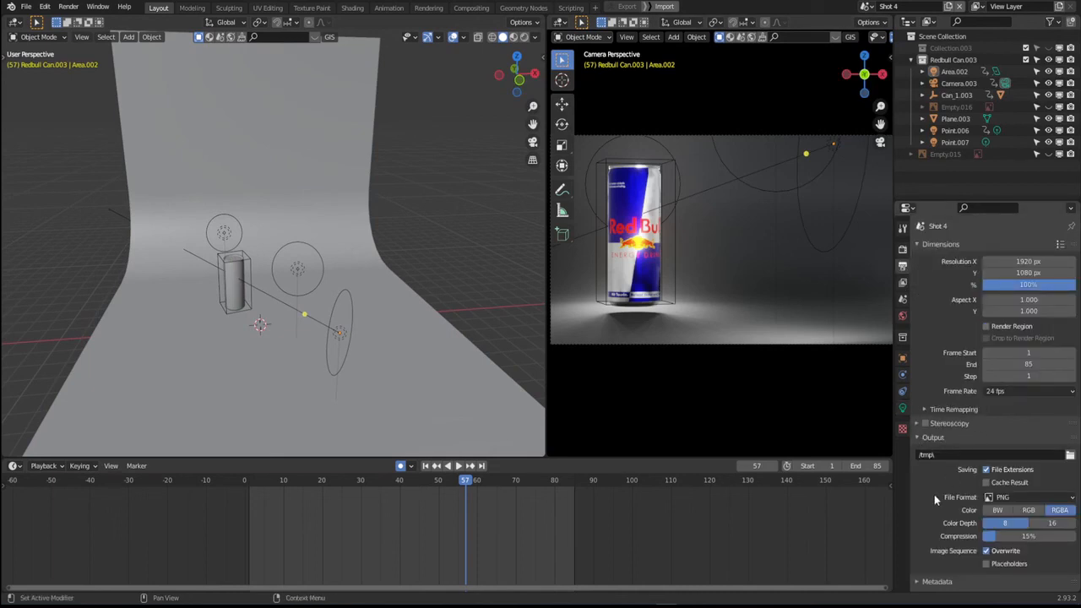
{"action": "middle_click_drag", "start_coordinate": [363, 313], "coordinate": [309, 323]}
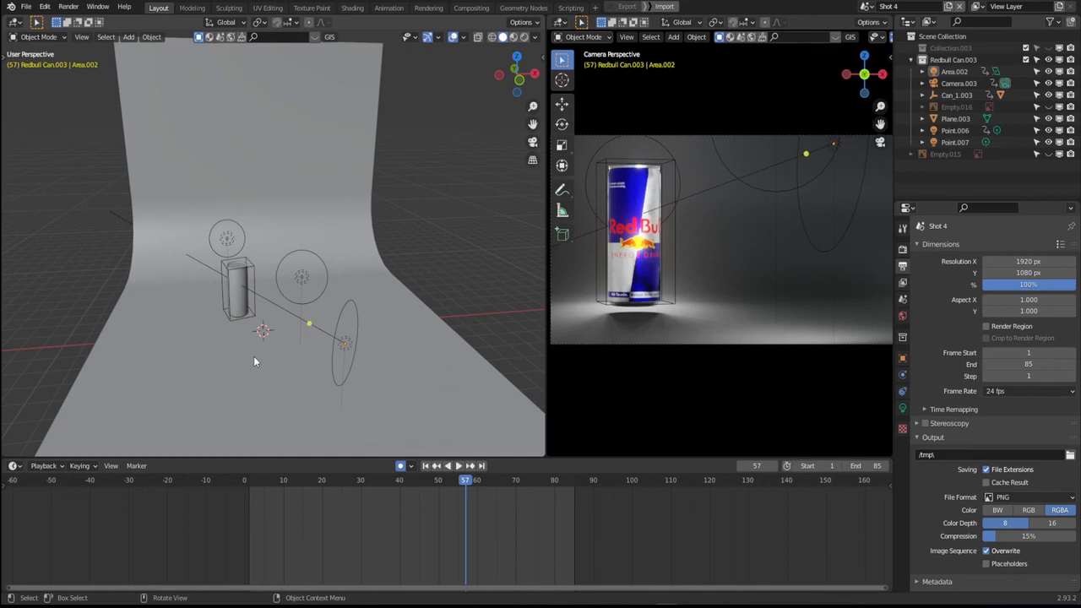
{"action": "key", "text": "ctrl+F12"}
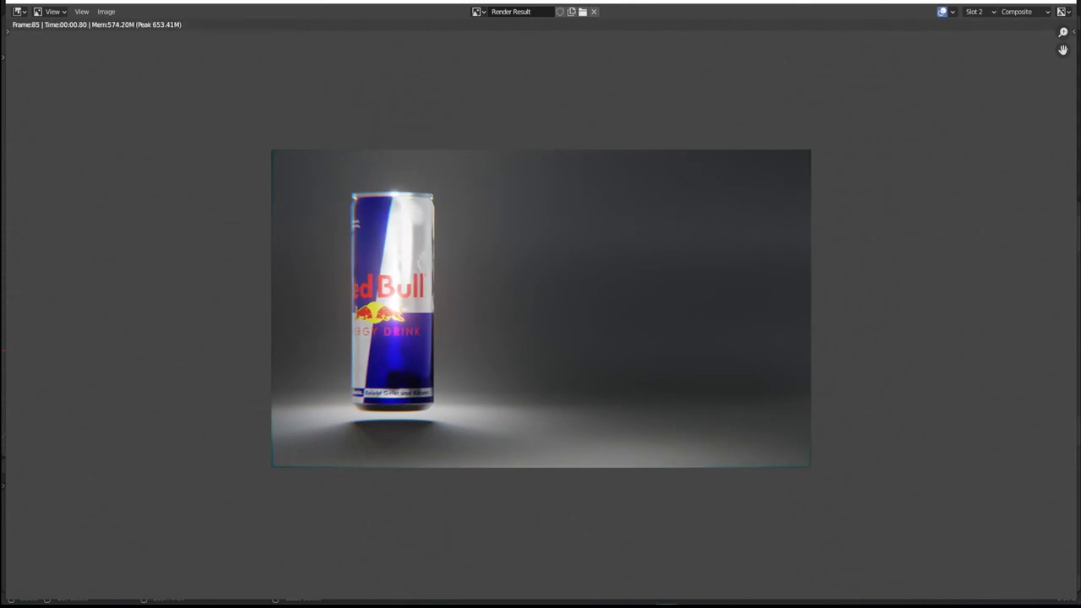
{"action": "key", "text": "Escape"}
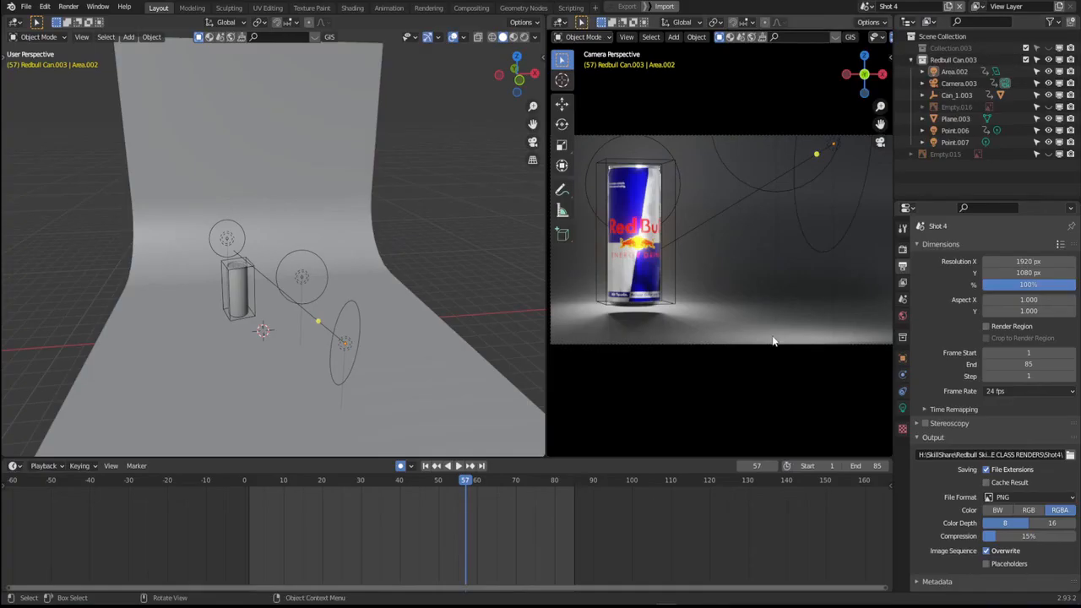